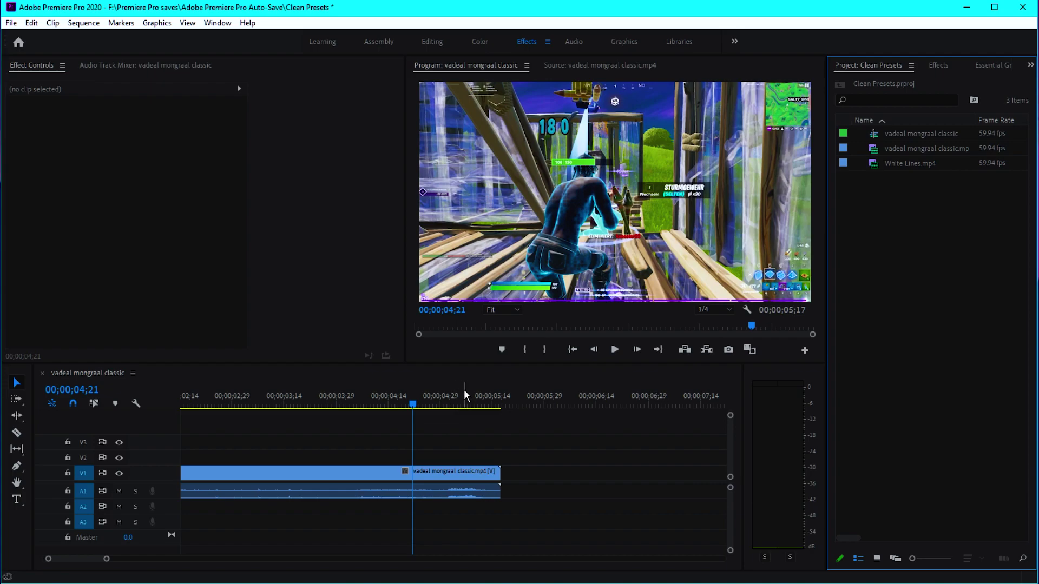
Step: Save the Clean Presets project
left_click(433, 426)
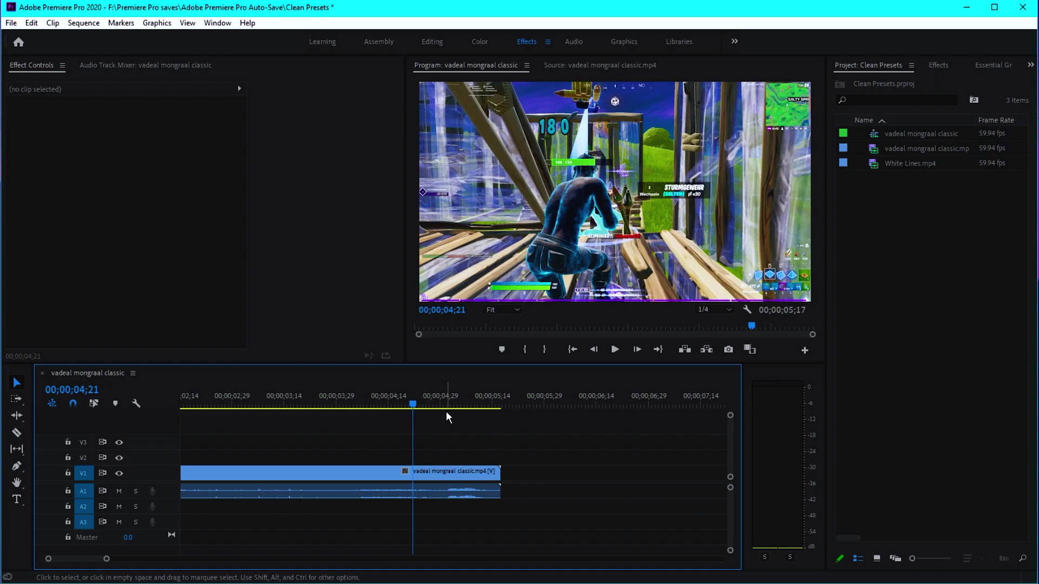
key("ctrl+s")
Step: Split the gameplay clip, together with its audio, at 00;00;03;23
left_click(413, 401)
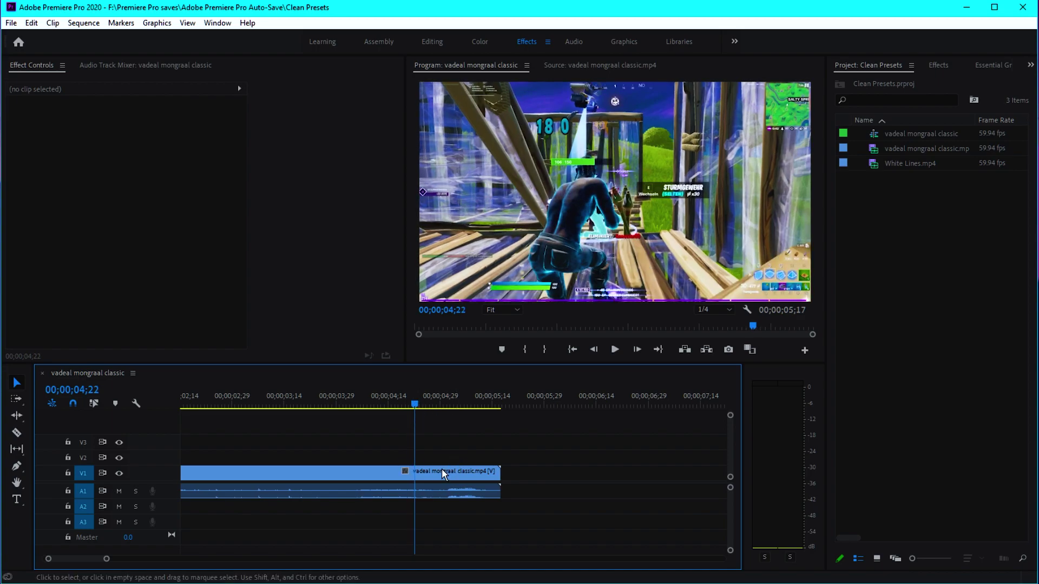
left_click(414, 404)
left_click_drag(412, 403, 381, 414)
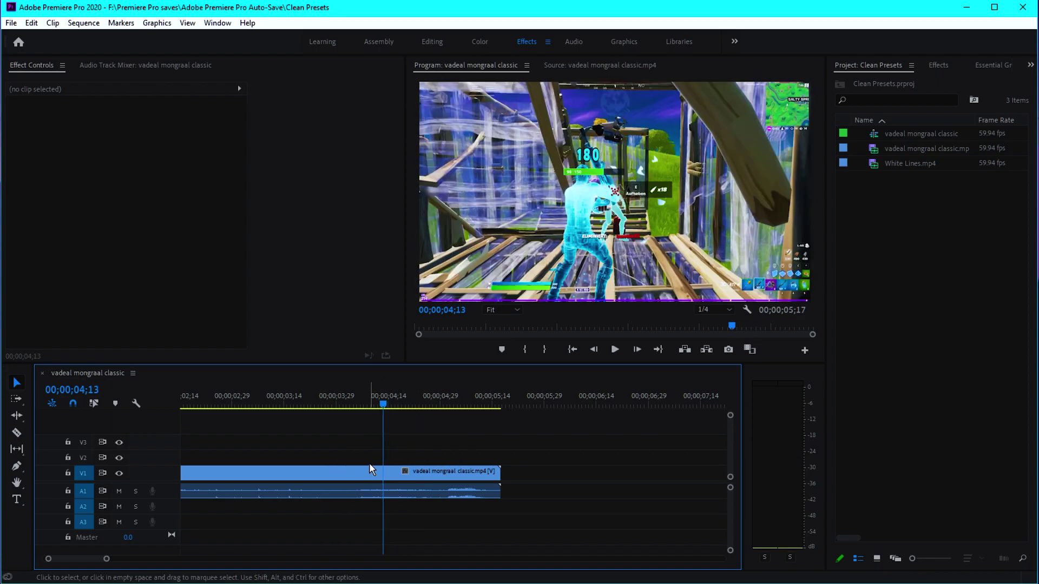
key("minus")
left_click(316, 405)
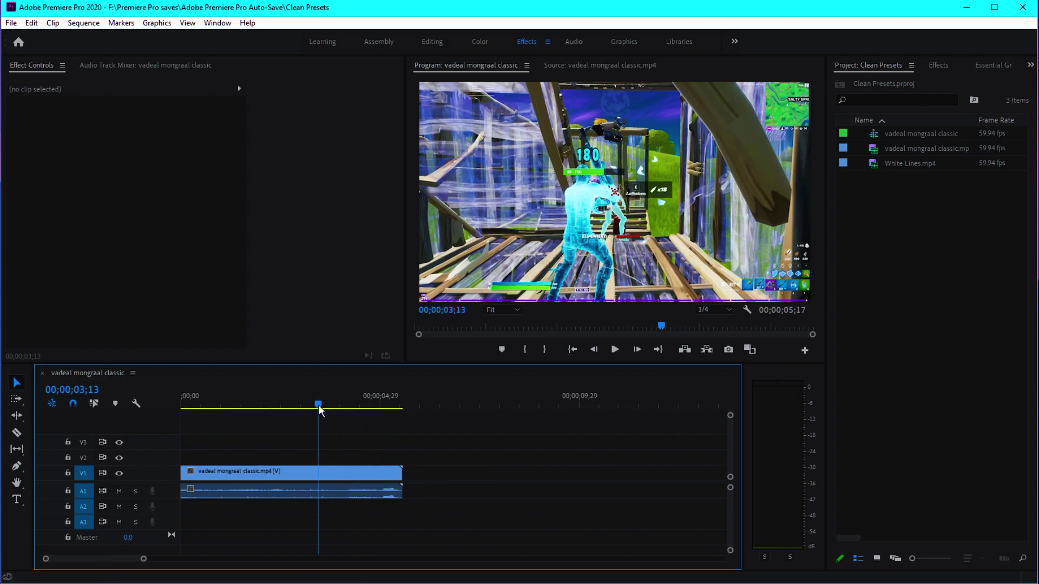
key("equal")
key("equal")
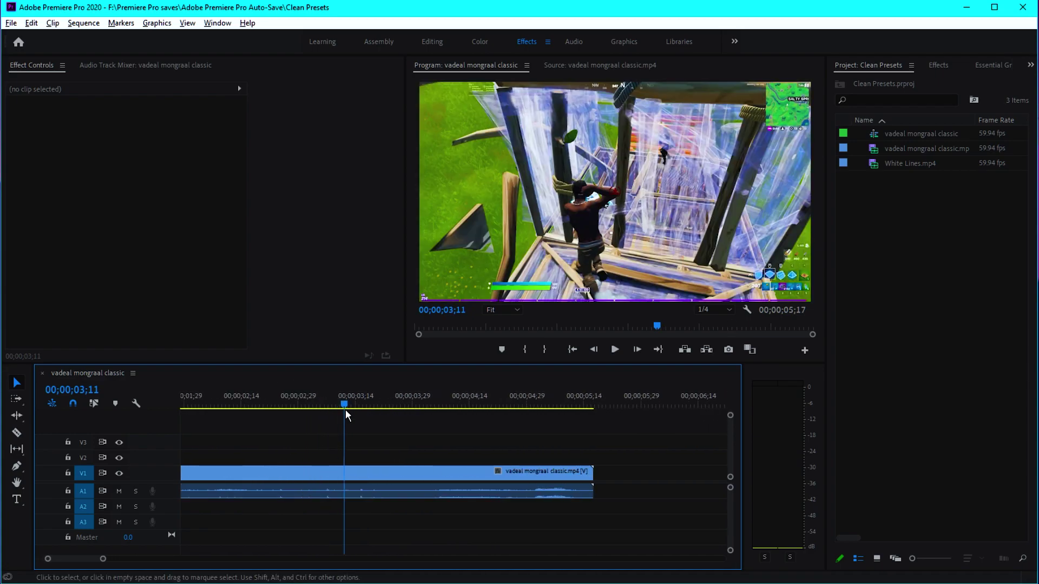
left_click_drag(343, 405, 388, 406)
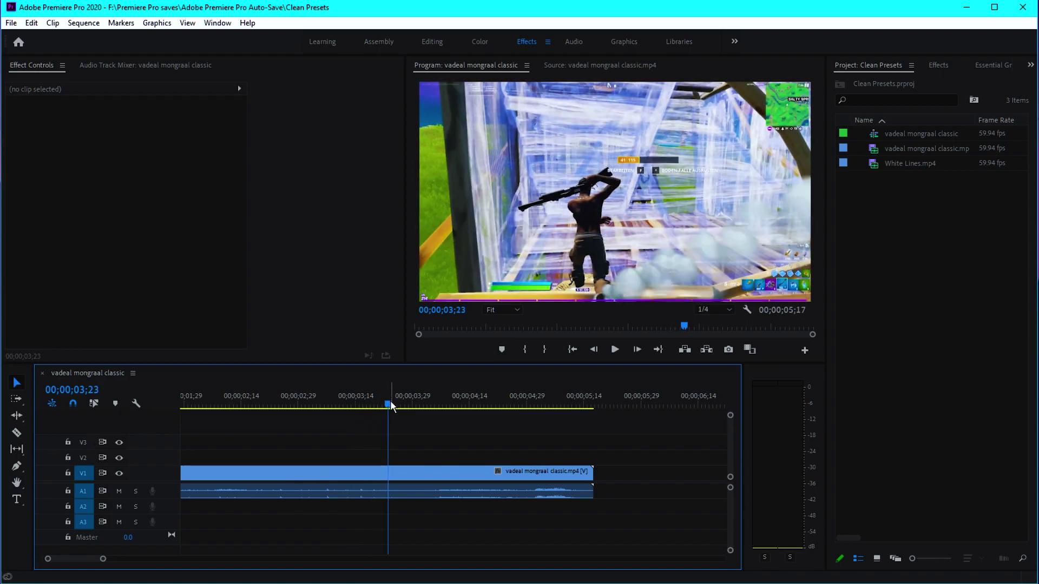
left_click_drag(388, 406, 398, 405)
key("Left")
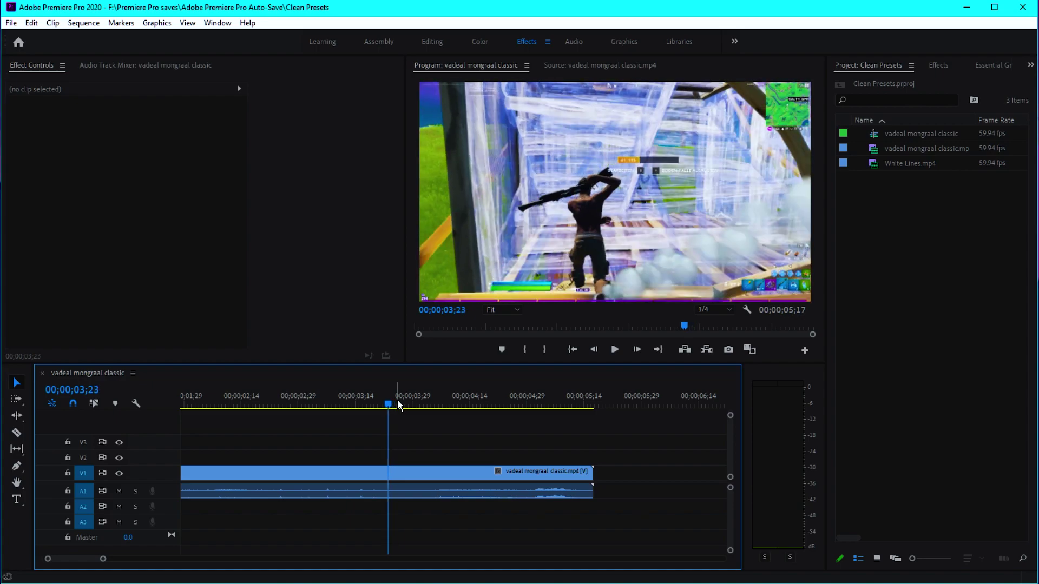
left_click(428, 473)
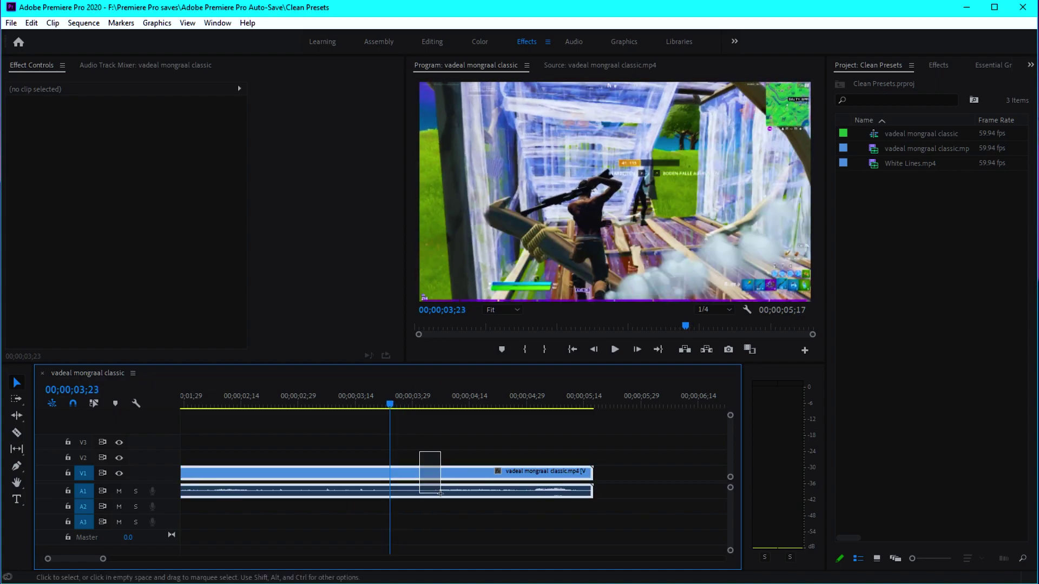
key("ctrl+k")
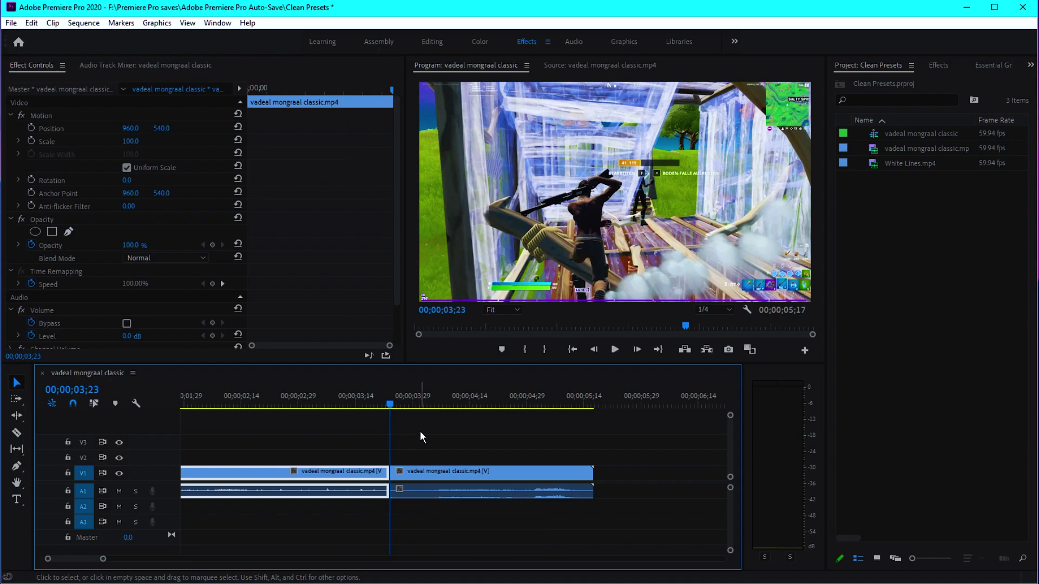
Step: Show the Time Remapping speed keyframes on the video clip after the cut
left_click(415, 402)
left_click(450, 470)
right_click(450, 468)
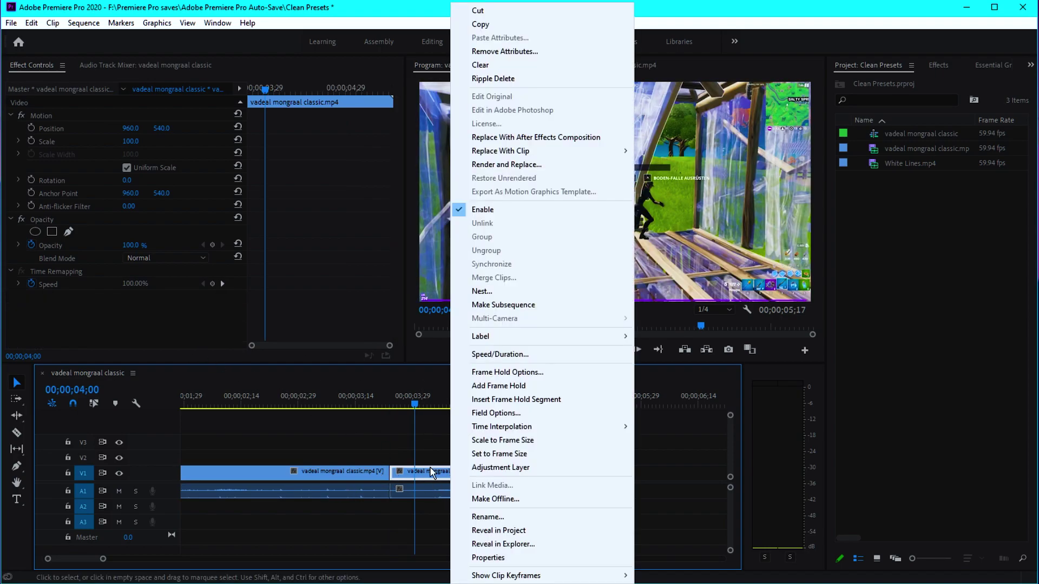
mouse_move(497, 575)
mouse_move(661, 575)
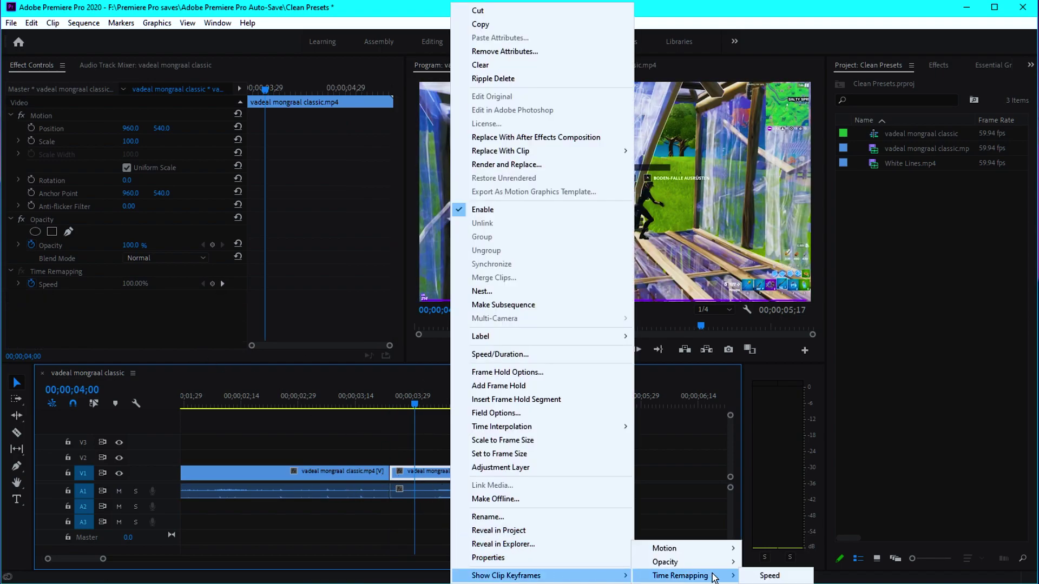
left_click(754, 577)
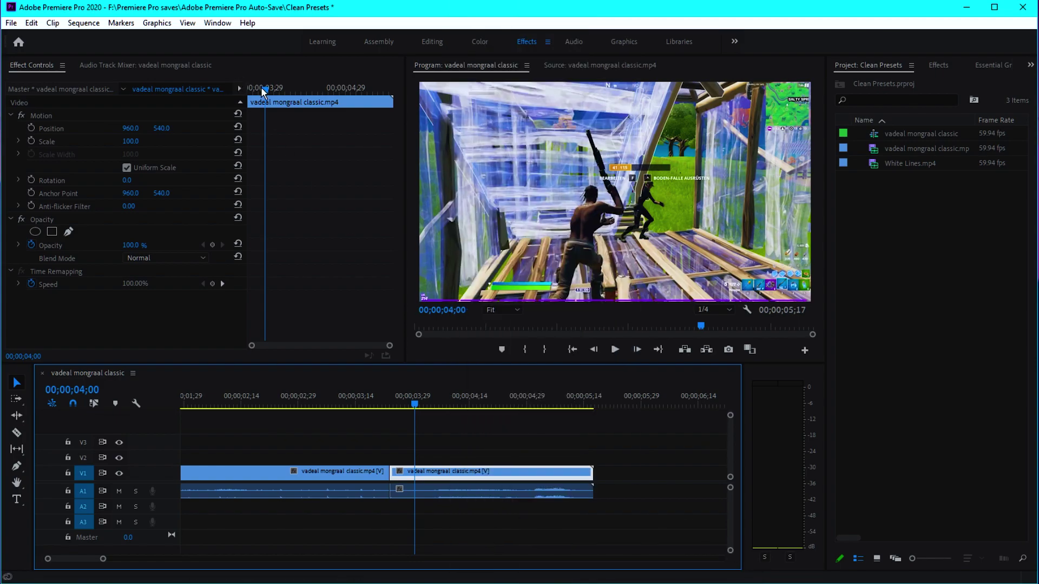
Step: Enlarge the Video 1 track, add a speed keyframe at the second clip's start and lower its speed to 27%
left_click(260, 87)
double_click(167, 476)
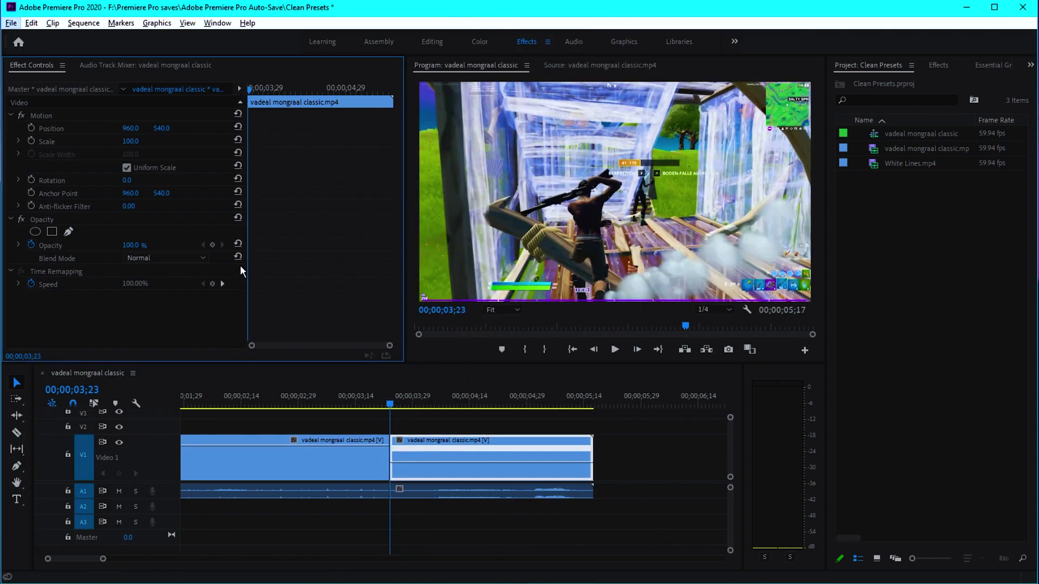
left_click(214, 283)
scroll(413, 473, "up", 3)
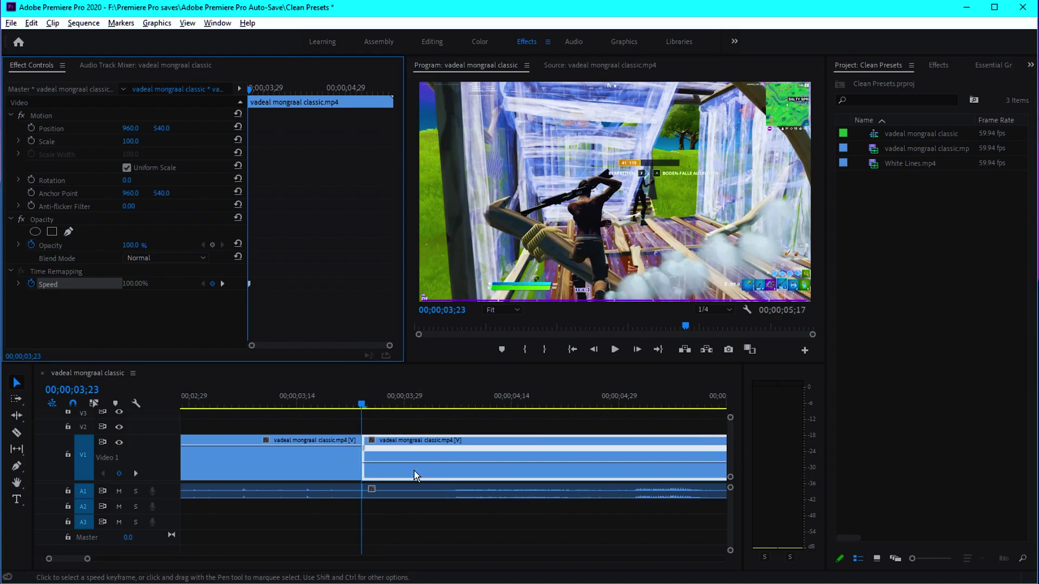
scroll(186, 464, "down", 1)
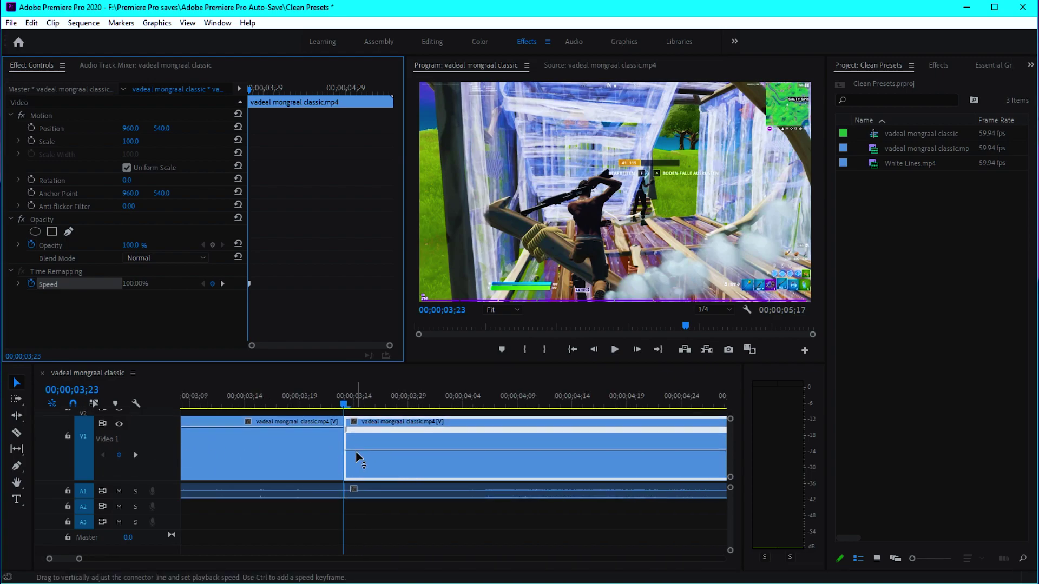
left_click_drag(354, 447, 351, 459)
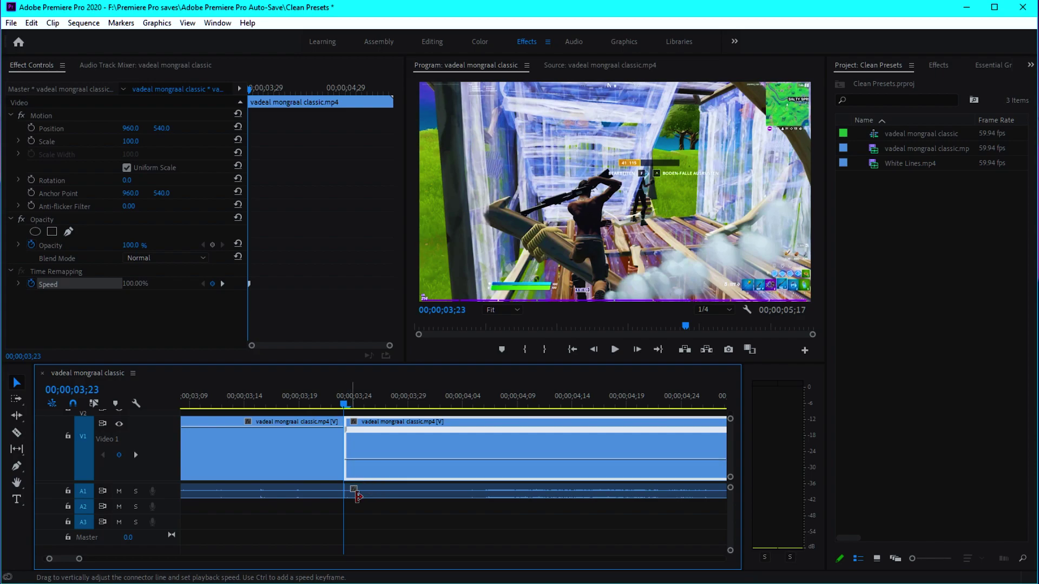
Step: Add a second speed keyframe at 00;00;04;24 and raise the speed after it to 300%
key("minus")
scroll(160, 458, "up", 1)
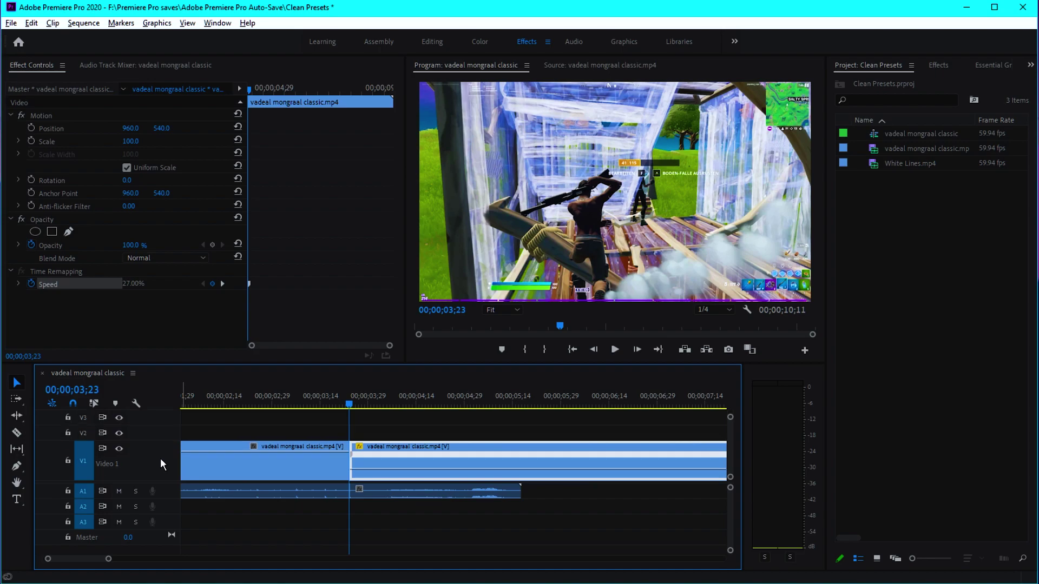
left_click_drag(345, 406, 449, 408)
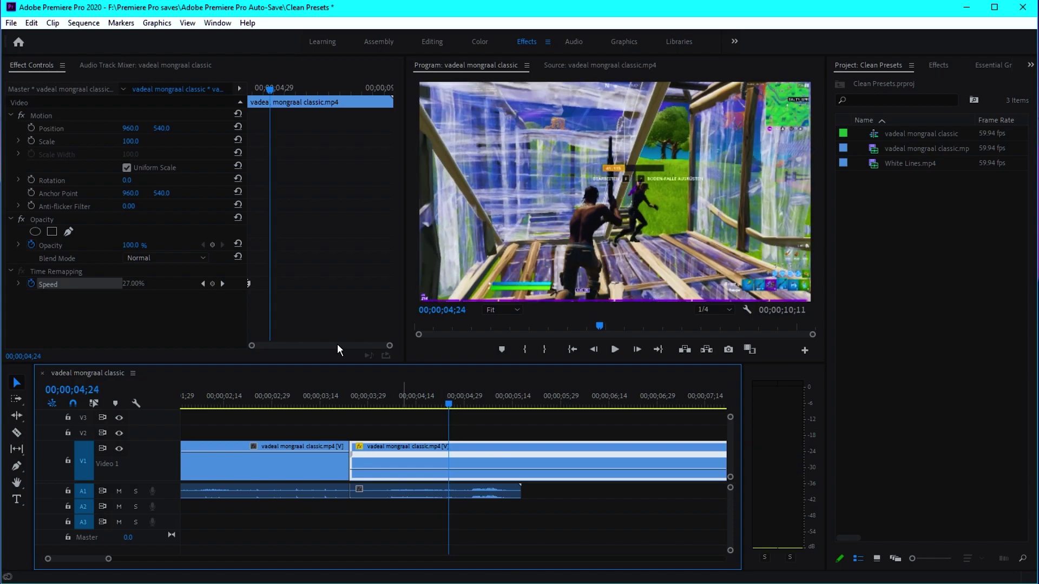
left_click(213, 285)
left_click_drag(469, 470, 469, 460)
Step: Add a third speed keyframe at 00;00;04;29 and slow the rest of the clip to 38%
key("equal")
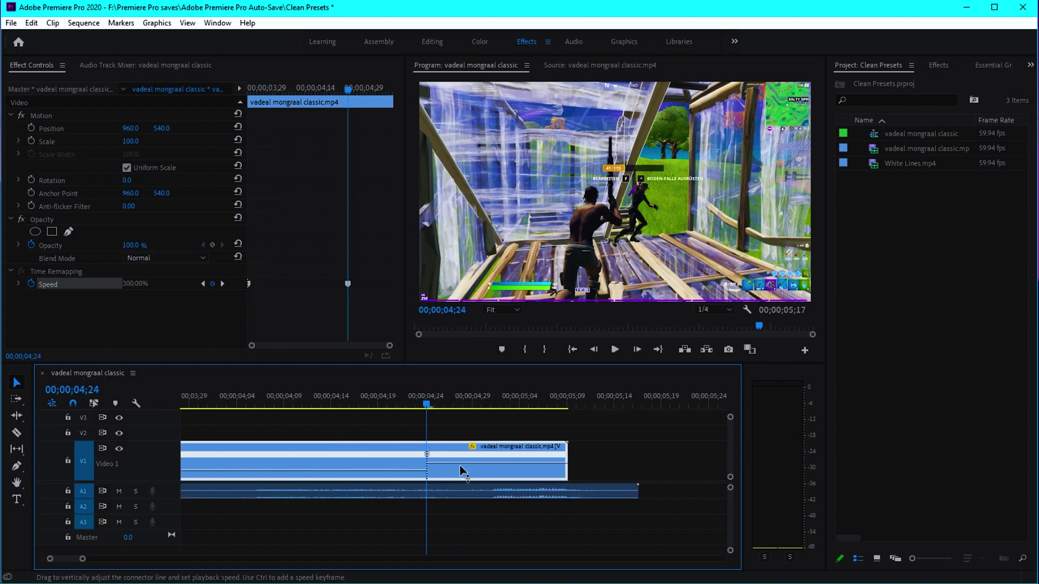
key("Right")
key("Right")
key("Right")
key("Right")
key("Right")
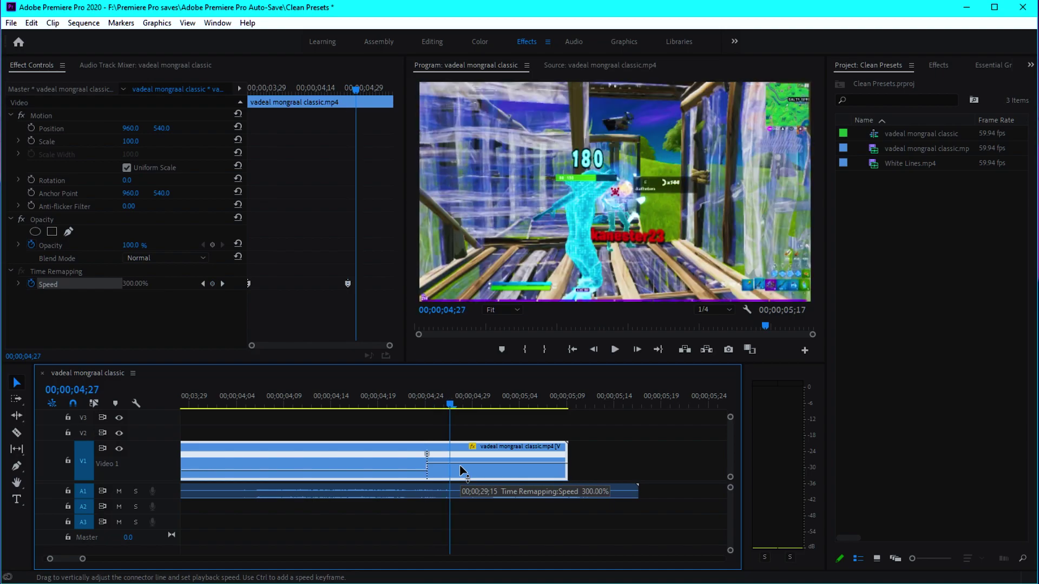
left_click(212, 284)
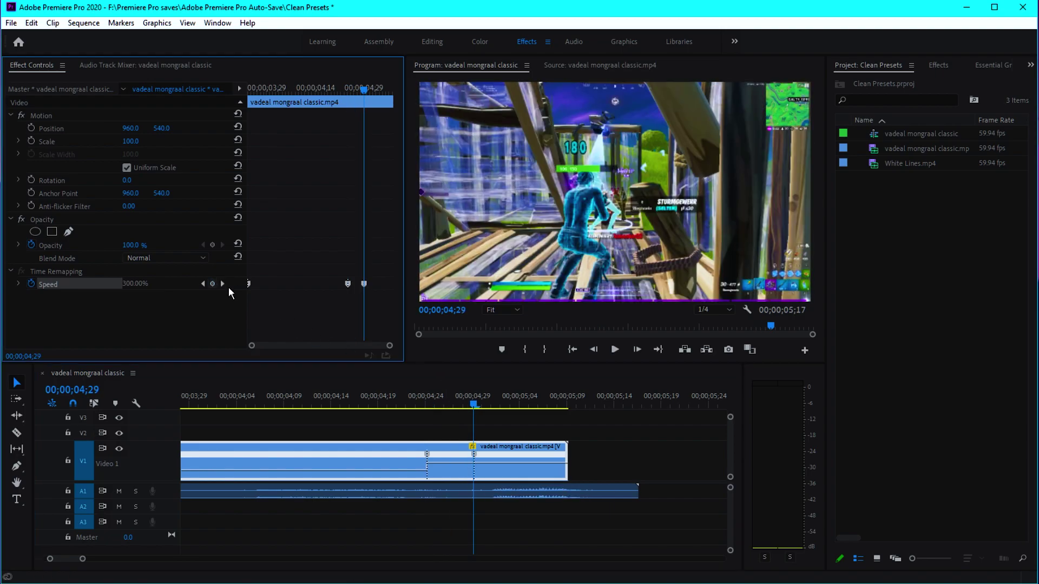
left_click_drag(493, 463, 496, 459)
double_click(177, 469)
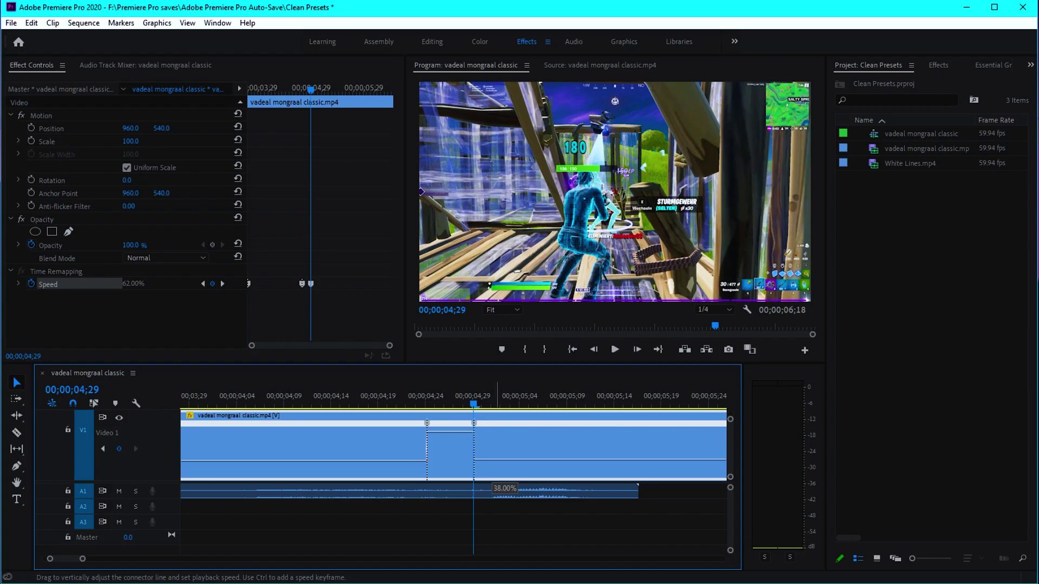
Step: Delete only the audio of the second clip, leaving its video in place
key("minus")
key("minus")
key("minus")
left_click(375, 397)
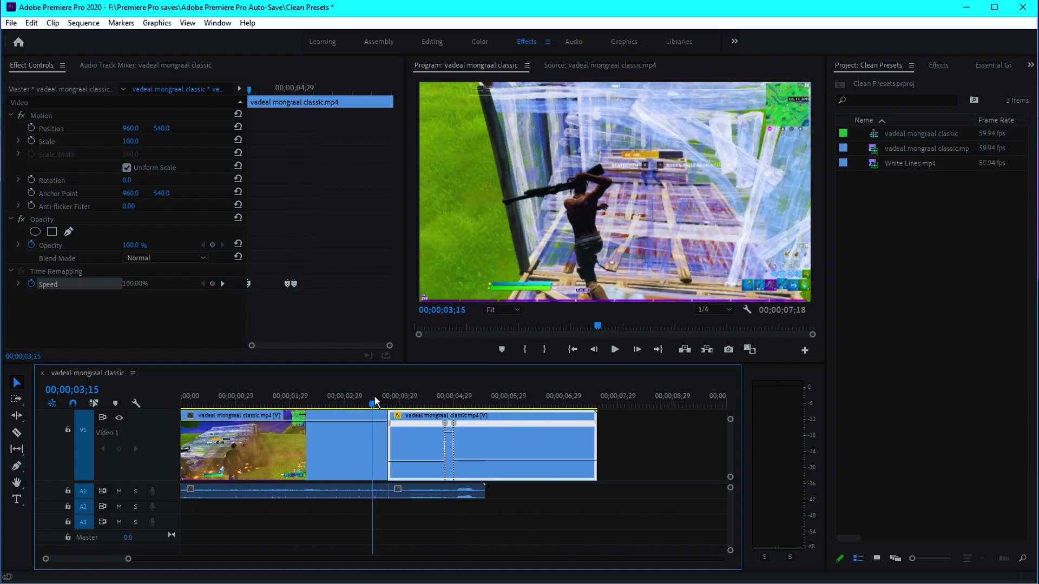
left_click(425, 492, "alt")
key("Delete")
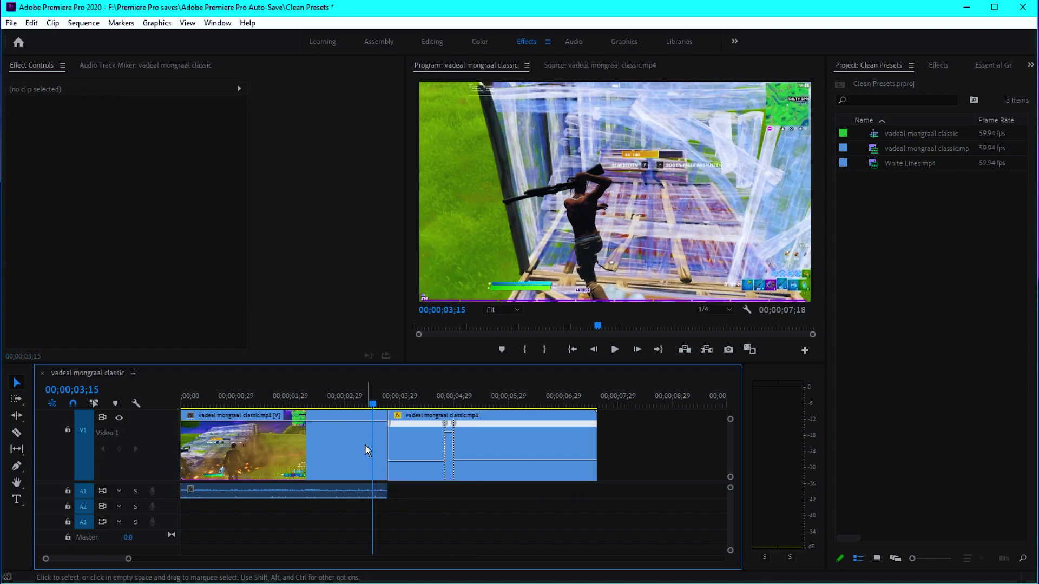
Step: Play back the speed ramp across the cut and reduce the height of the Video 1 track
key("shift+k")
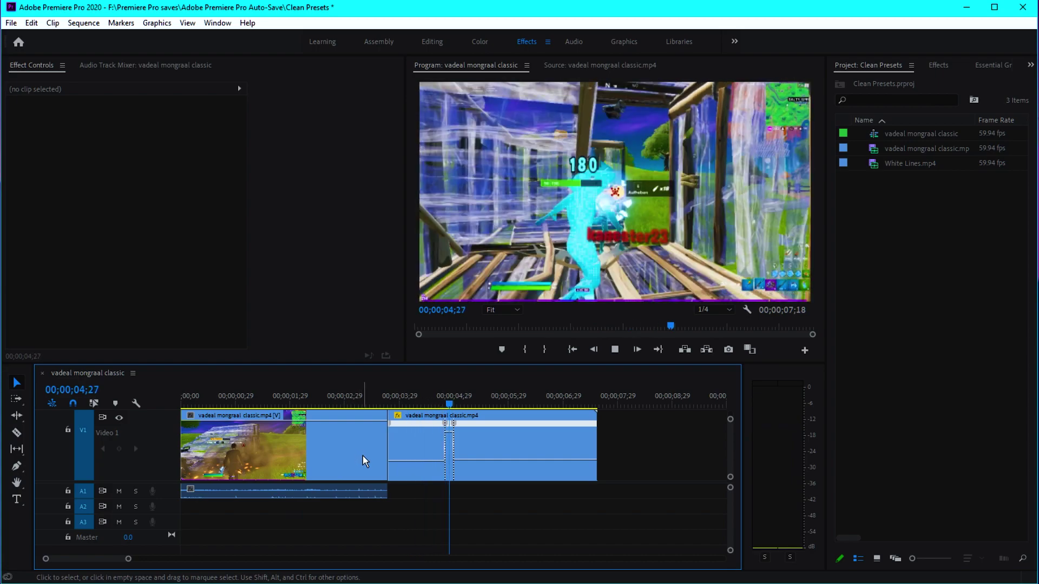
scroll(161, 448, "up", 1)
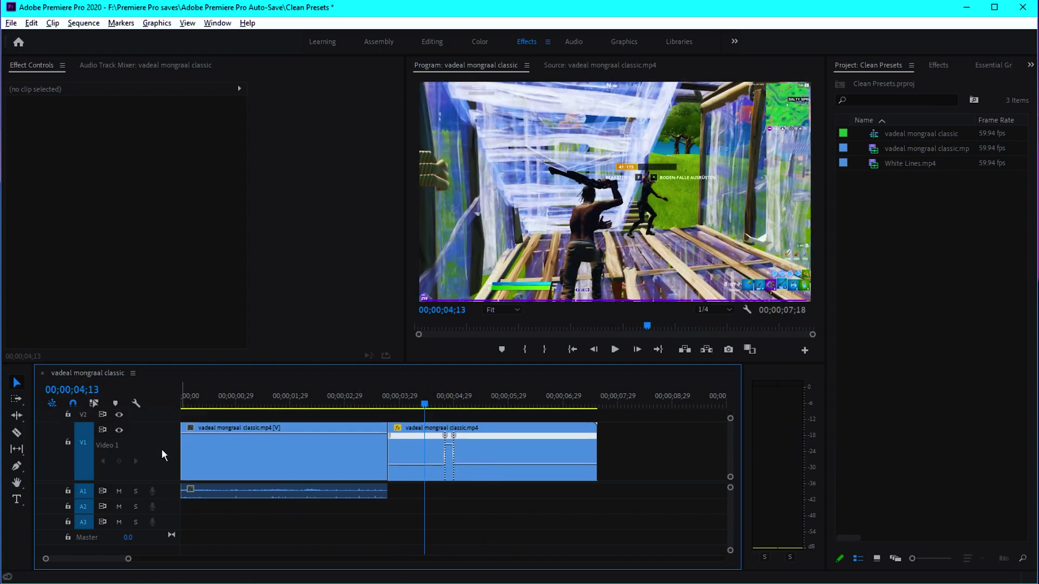
scroll(161, 449, "up", 1)
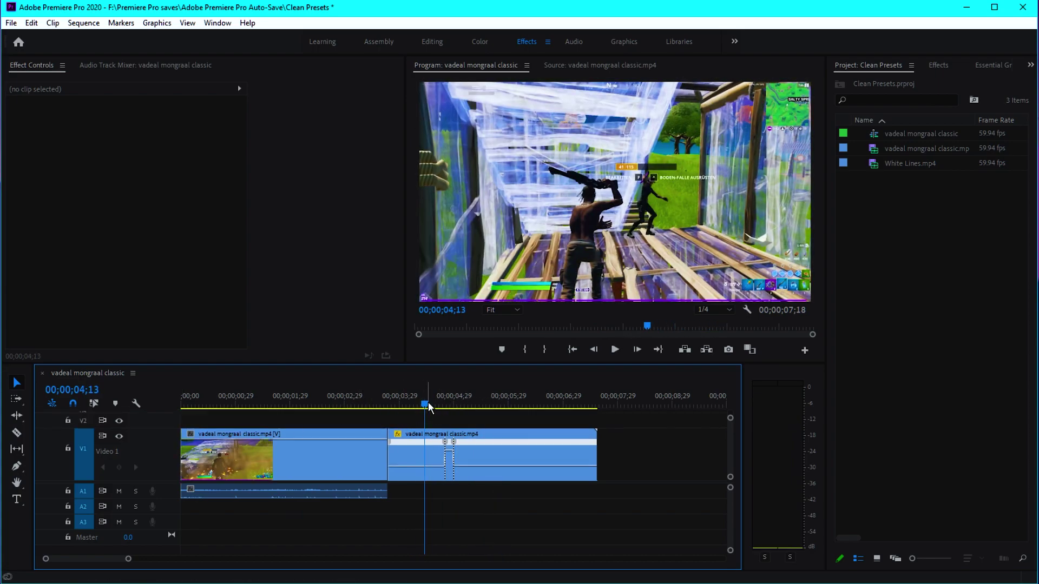
left_click_drag(428, 402, 408, 404)
key("space")
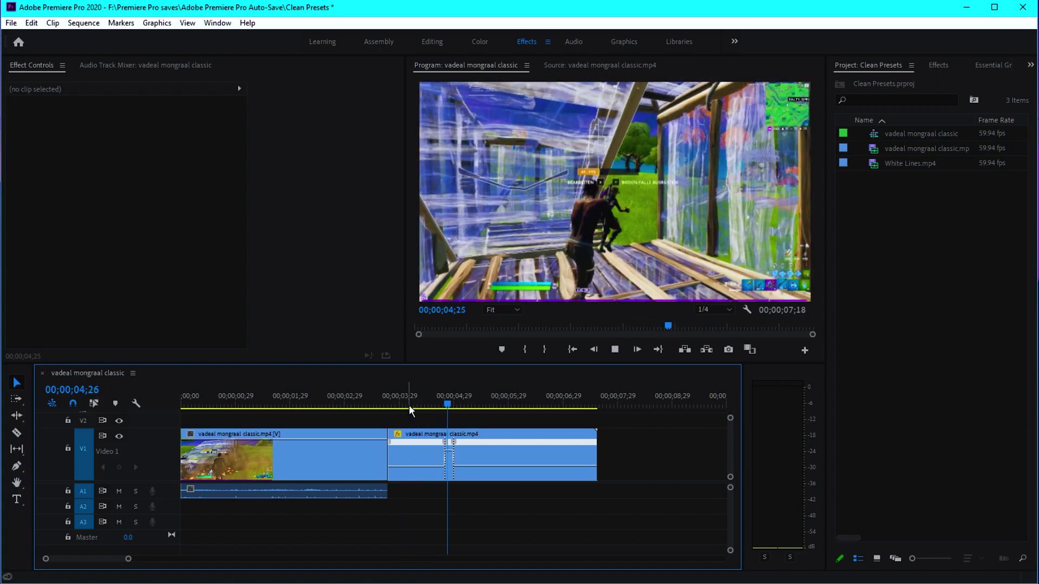
Step: Search the effects for "twixto" and apply Twixtor Pro to the speed-ramped second clip
left_click(438, 403)
left_click(431, 440)
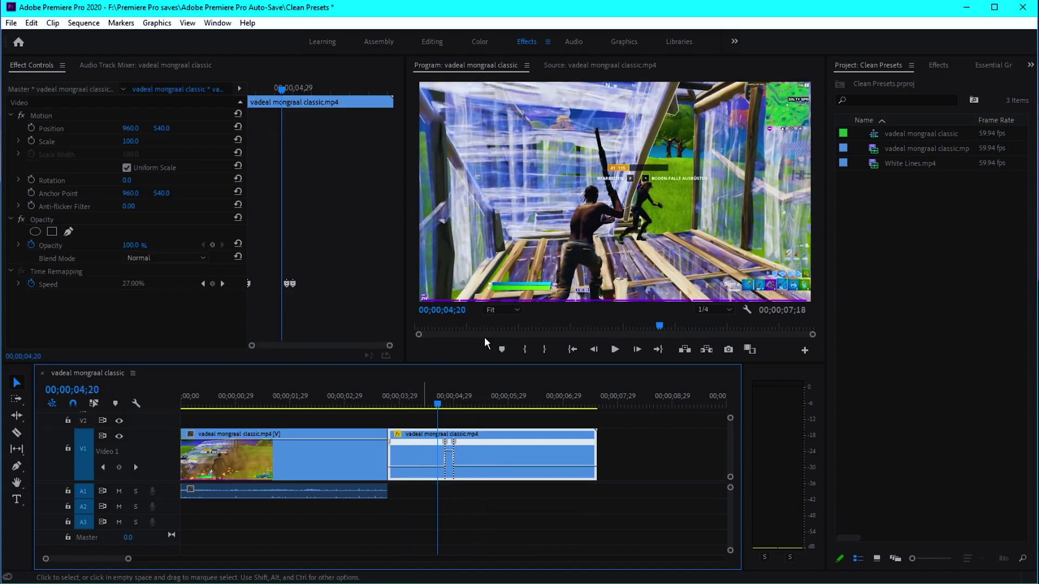
left_click(940, 67)
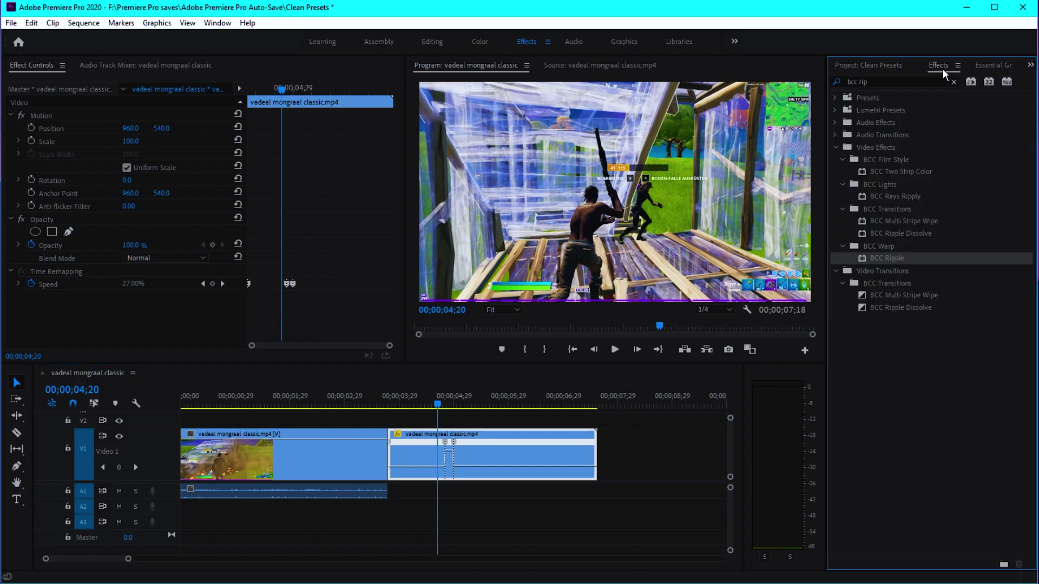
left_click(901, 81)
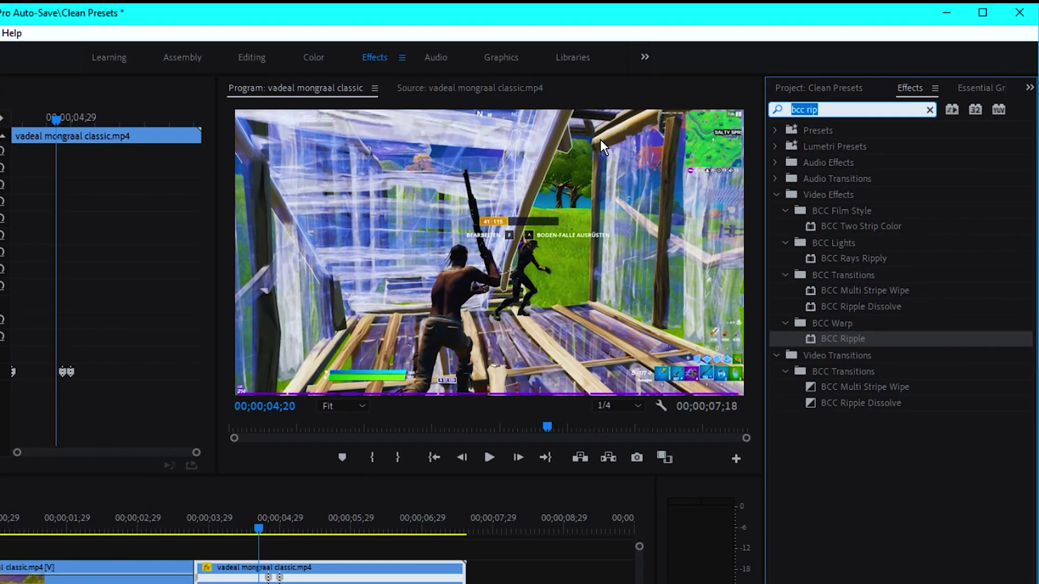
type("teix")
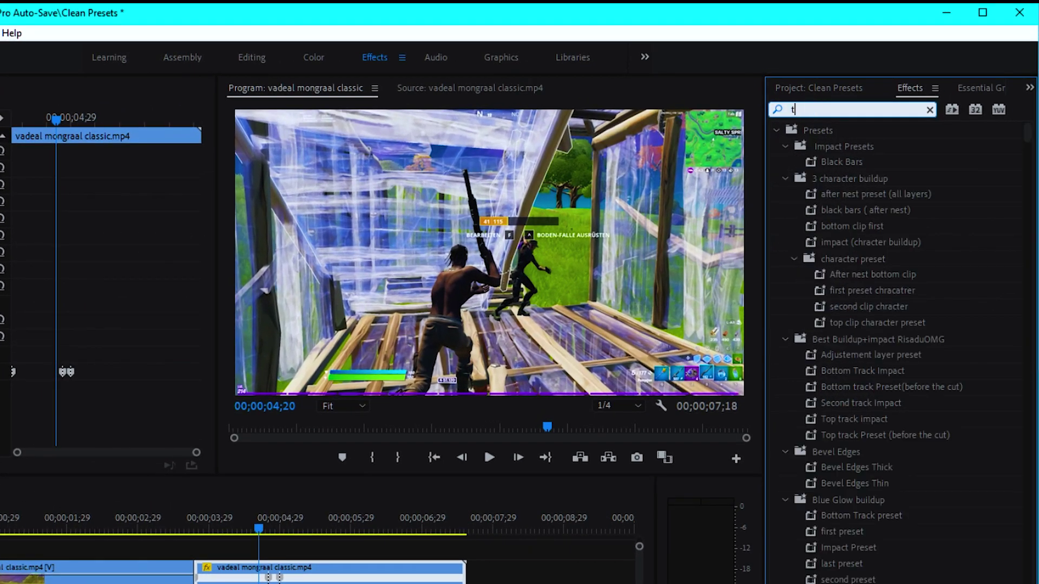
key("BackSpace")
key("BackSpace")
key("BackSpace")
type("wixto")
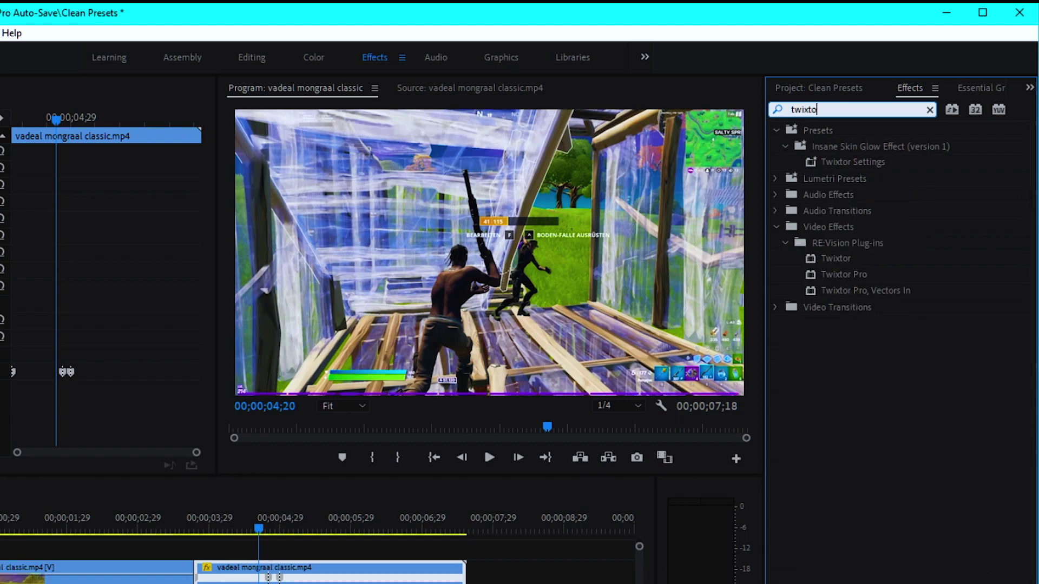
left_click_drag(852, 278, 272, 583)
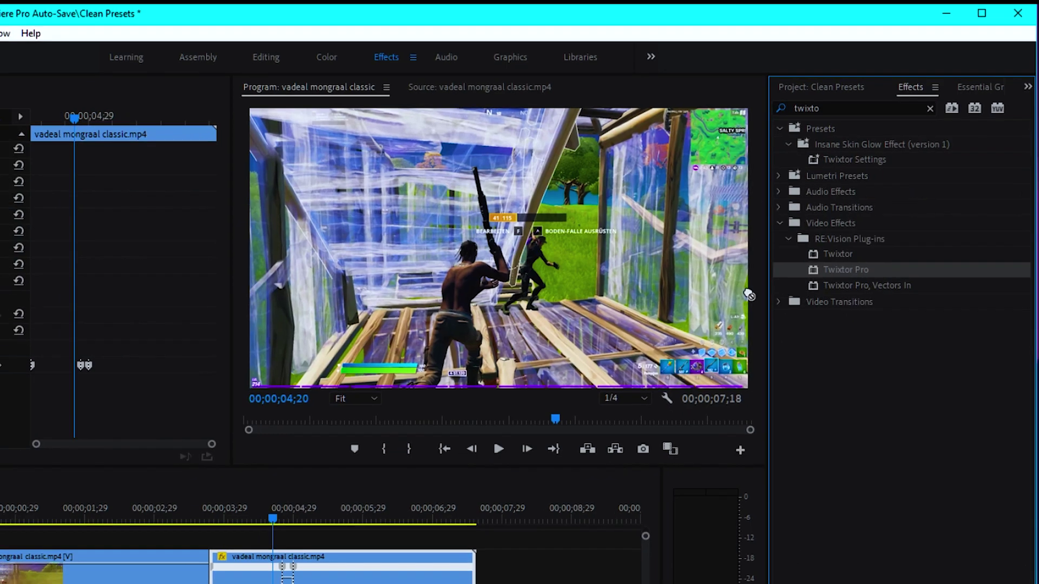
left_click_drag(448, 448, 495, 453)
Step: Save the project and play back the Twixtor slow motion from just before the cut between the two clips
left_click_drag(403, 408, 377, 409)
left_click(395, 413)
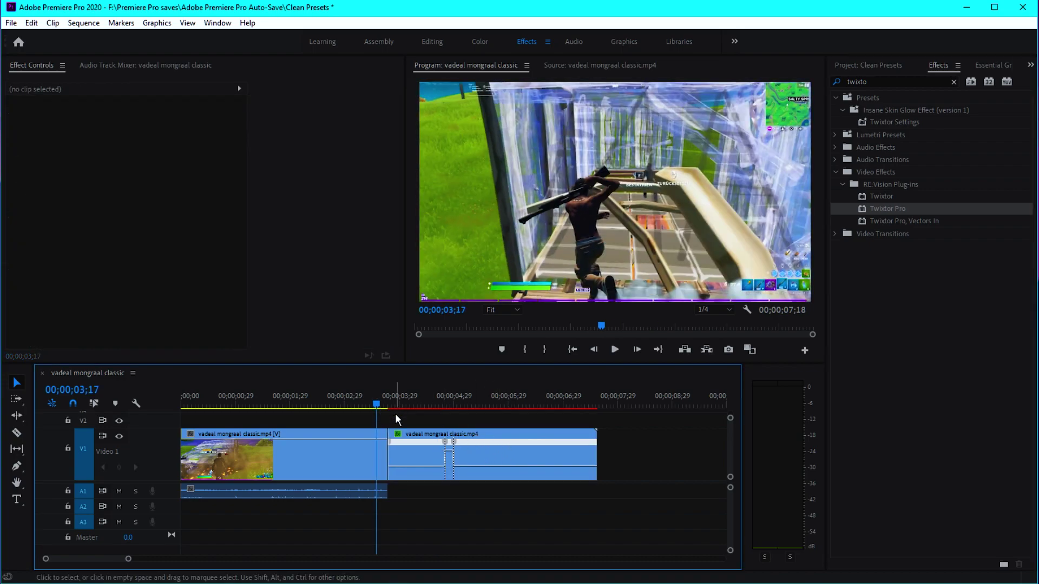
key("ctrl+s")
key("space")
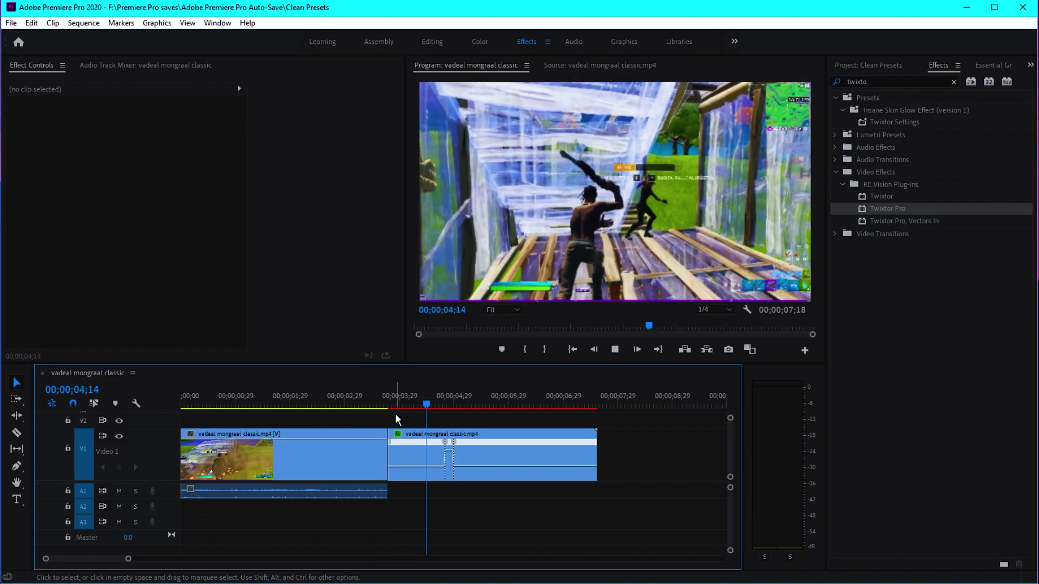
left_click_drag(407, 407, 387, 404)
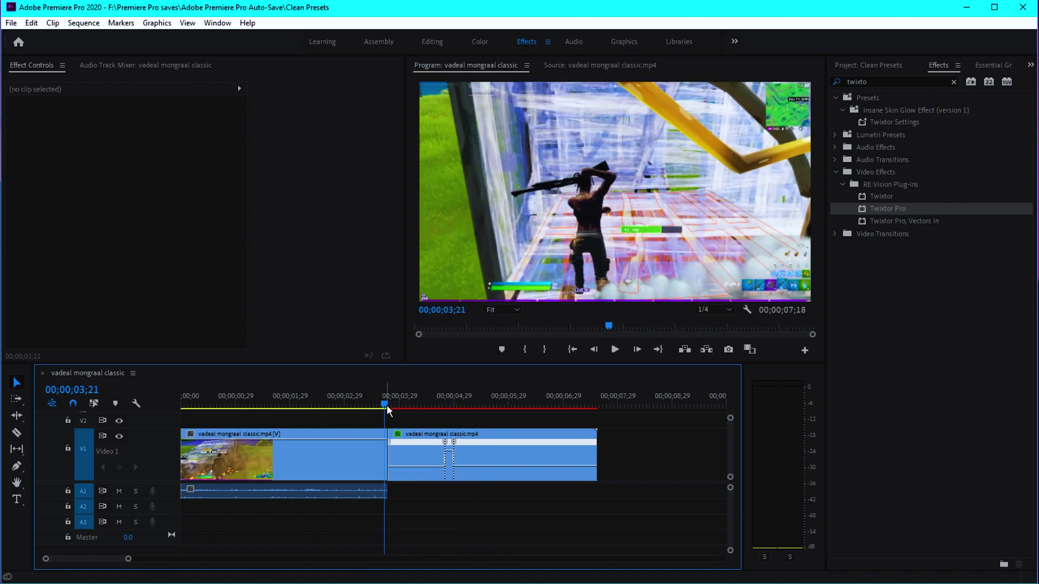
Step: Split the speed-ramped second clip at 00;00;04;26, between its two close speed keyframes
left_click(403, 457)
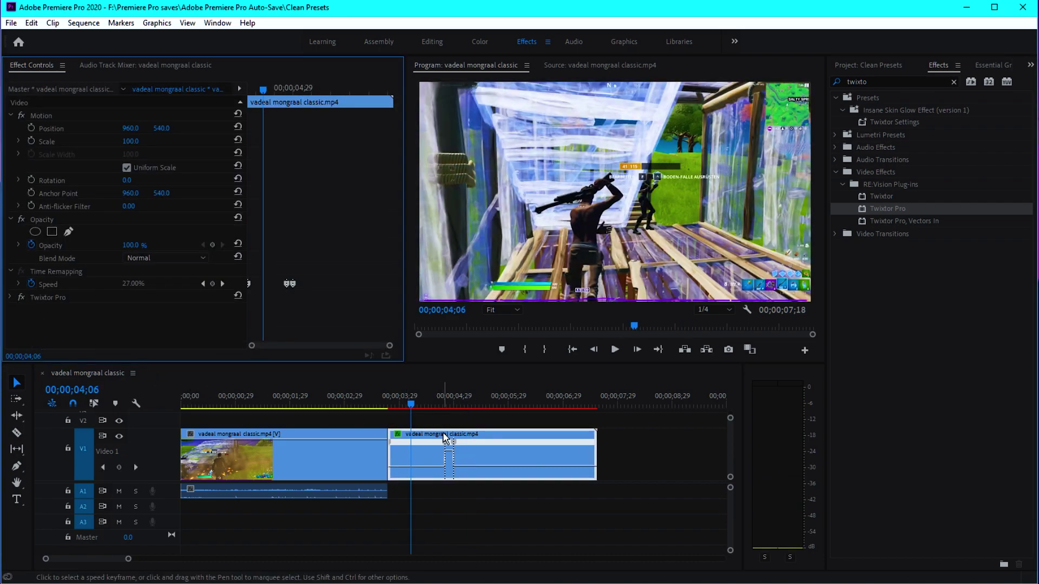
scroll(432, 414, "up", 3)
left_click_drag(415, 404, 467, 405)
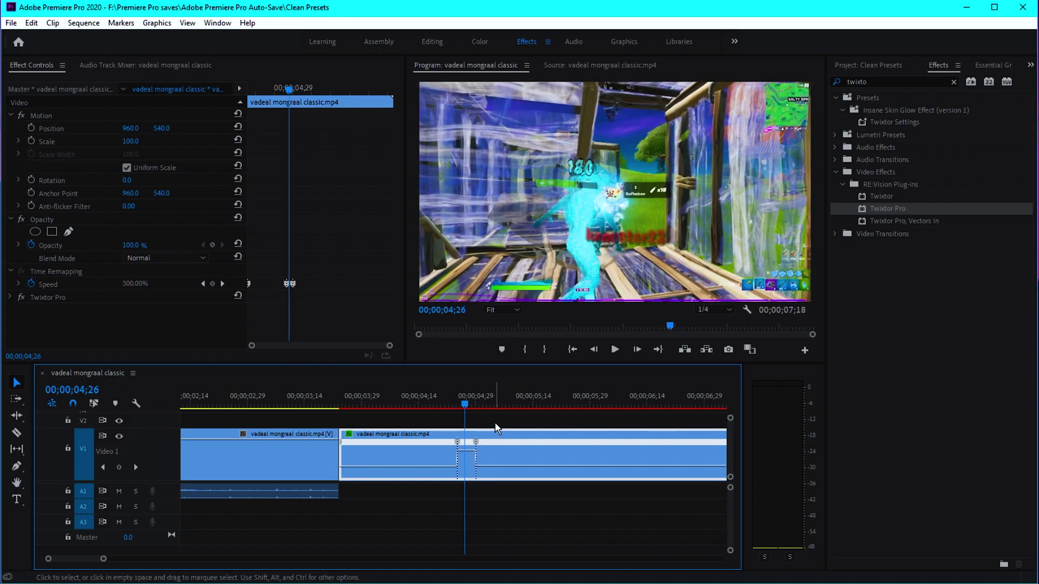
key("ctrl+k")
Step: Nest the slow-motion segment before the new split, keeping the suggested name, and select the nested clip
left_click(411, 405)
right_click(400, 436)
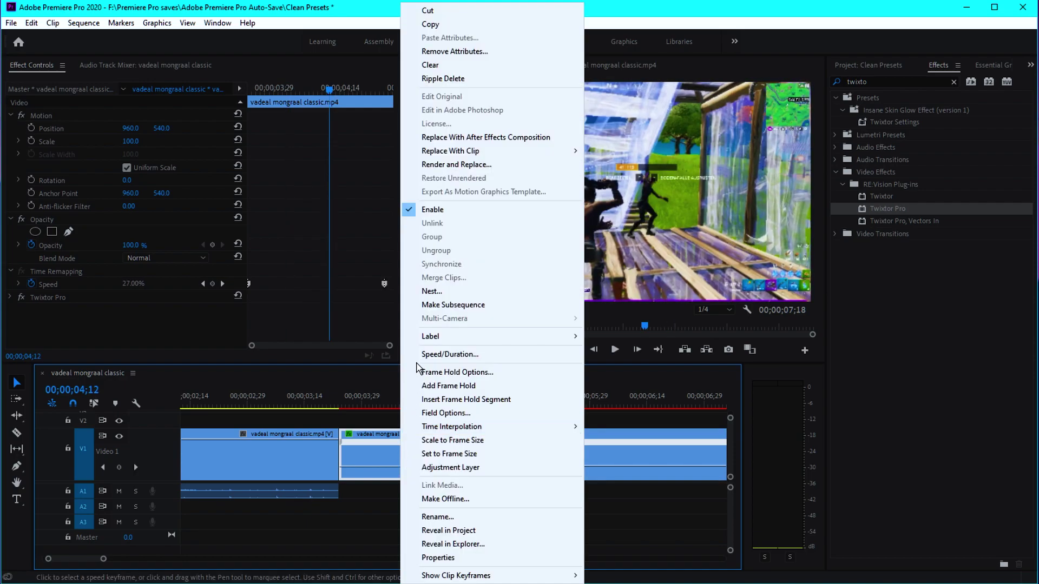
left_click(427, 296)
key("Return")
left_click(394, 457)
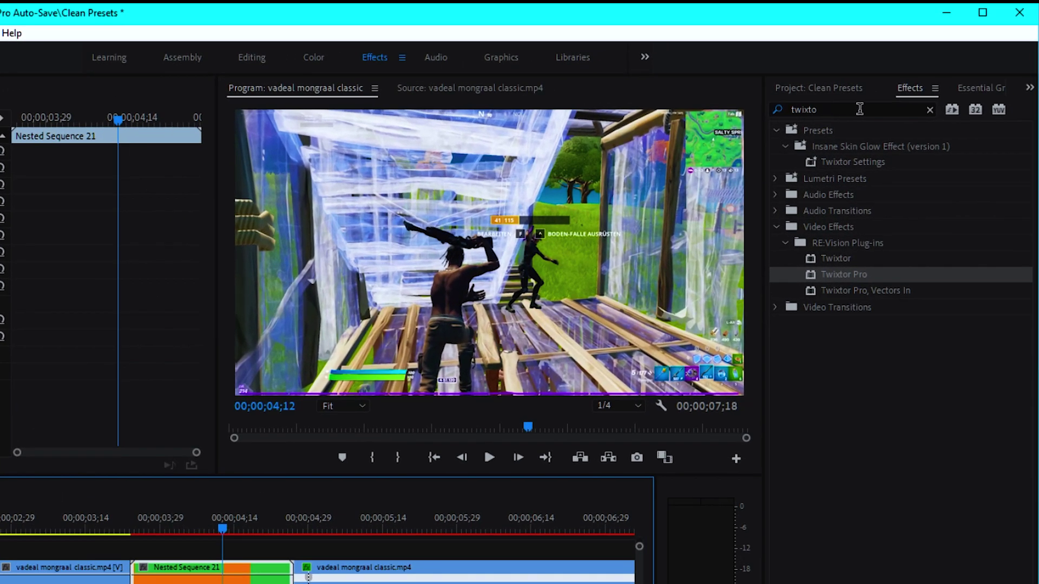
Step: Search the effects for "uni.vhs" and apply uni.VHS to the nested sequence
left_click_drag(868, 100, 748, 98)
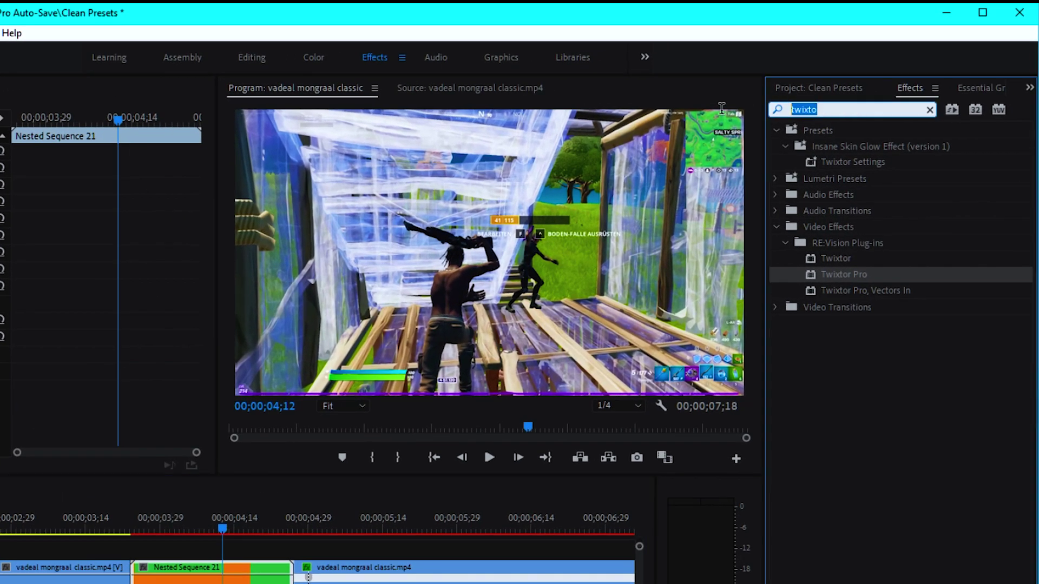
type("uni")
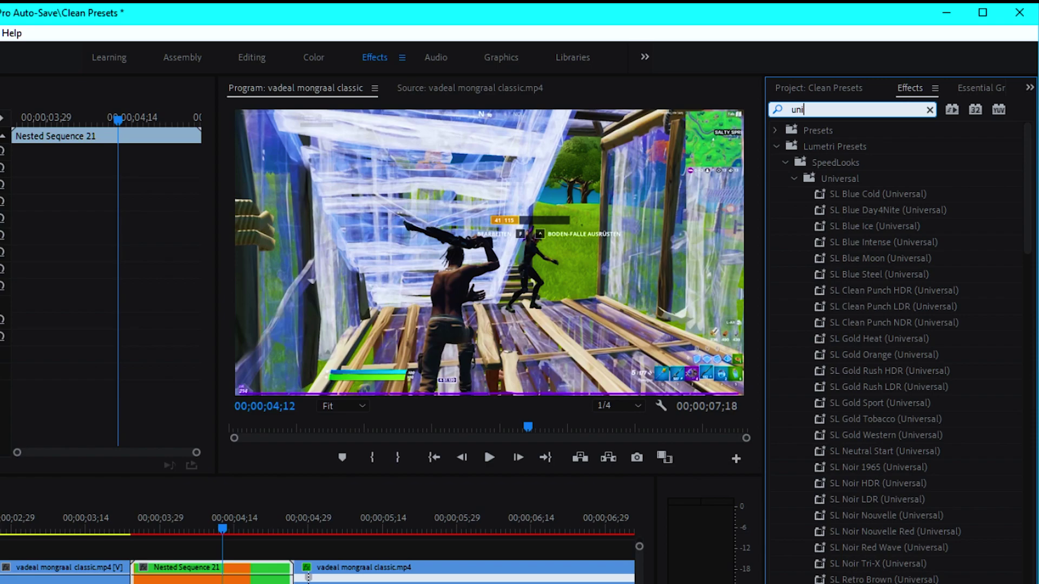
type(".vhs")
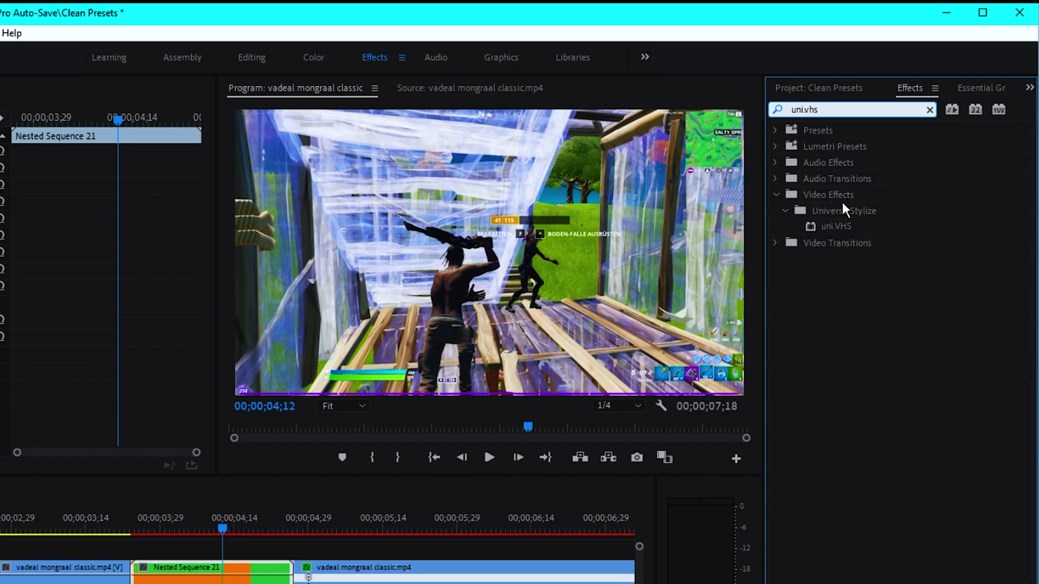
left_click_drag(840, 230, 368, 454)
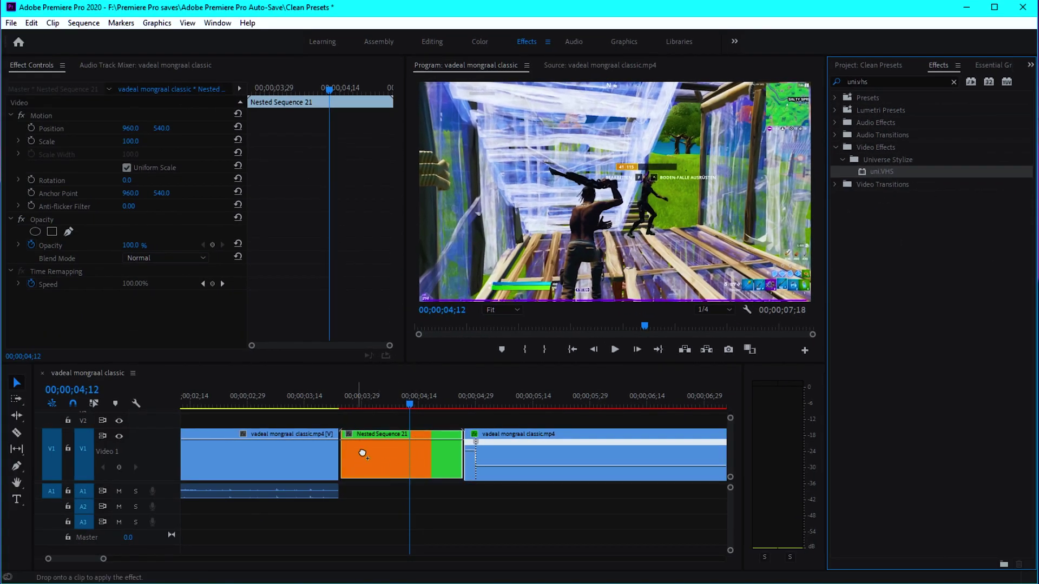
Step: Set the uni.VHS preset on the nested sequence to Clean VHS
scroll(288, 252, "down", 3)
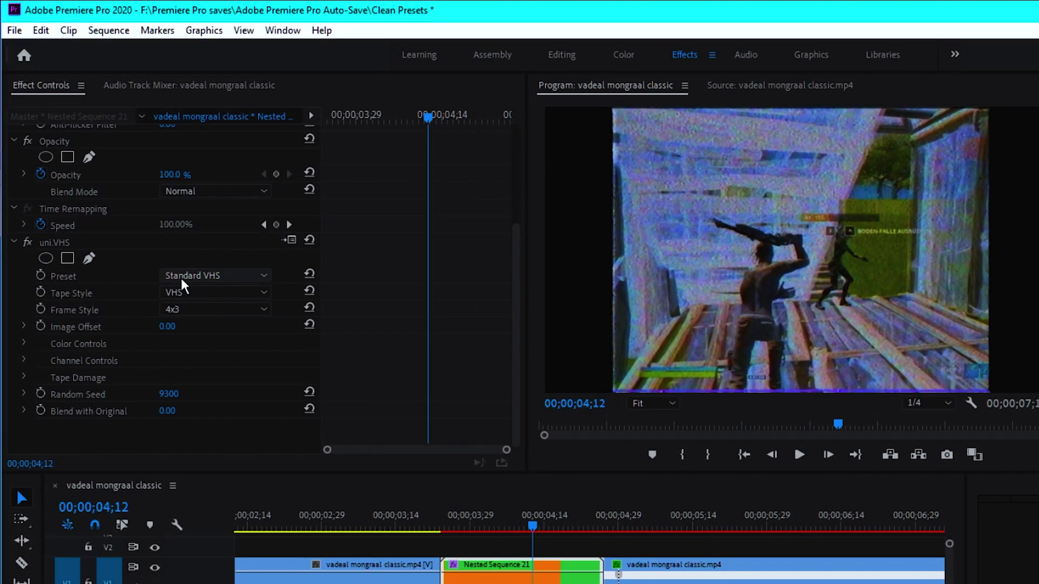
left_click(181, 212)
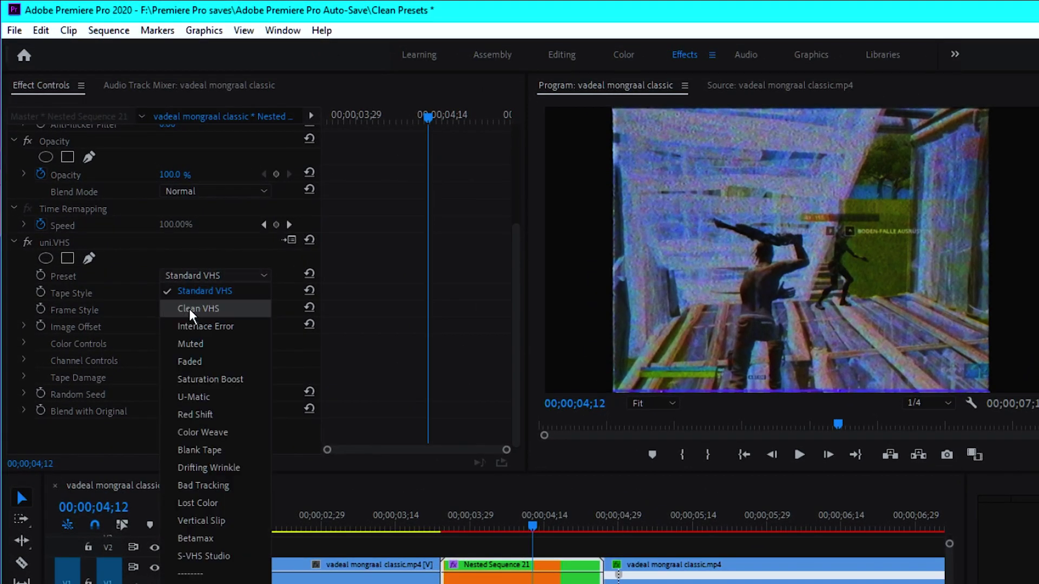
left_click(189, 308)
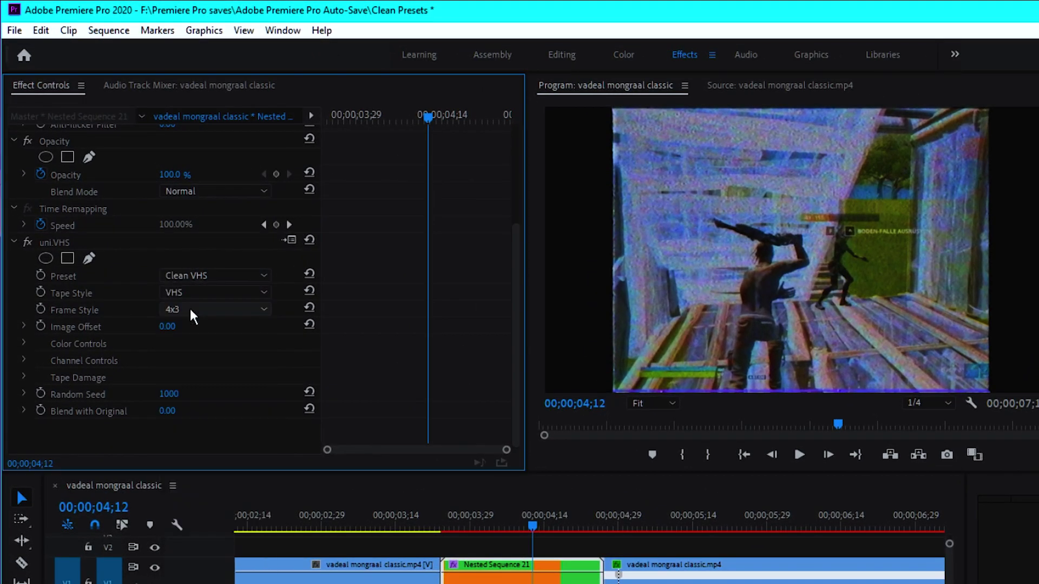
left_click(182, 277)
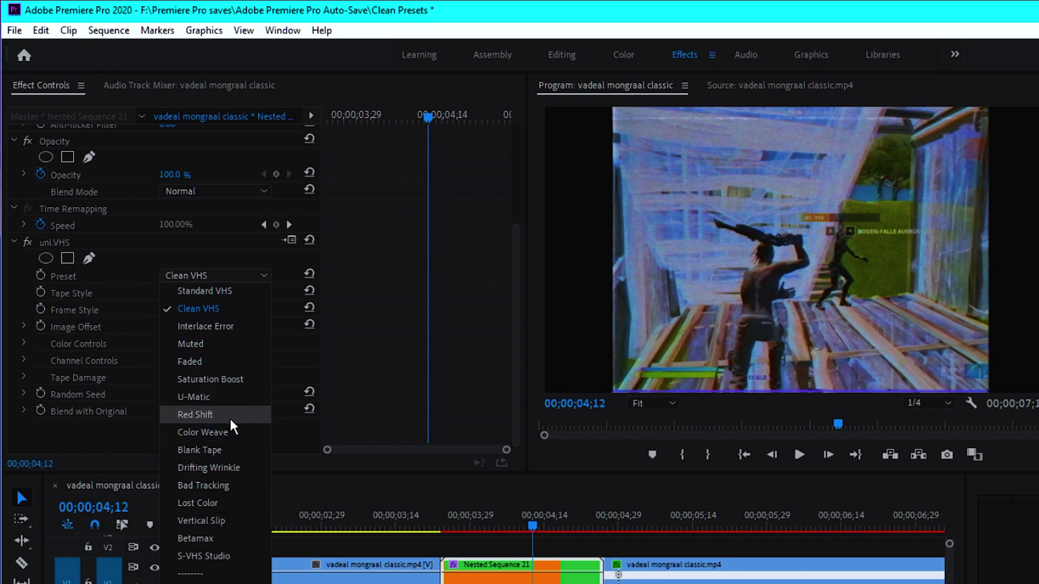
left_click(121, 294)
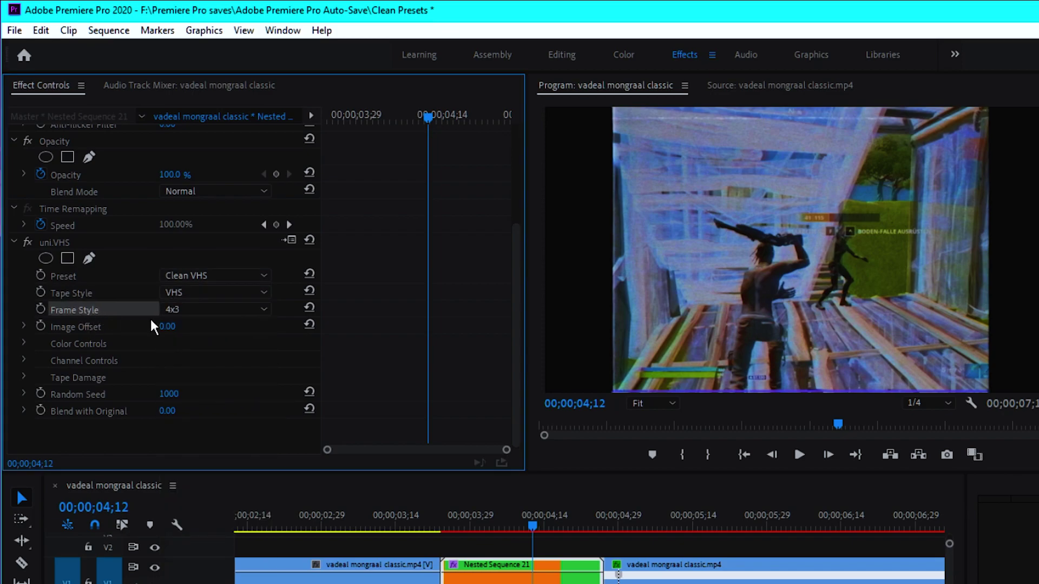
Step: Compare the uni.VHS frame styles Original and 4x3 and set the Frame Style to Original
left_click(181, 309)
left_click(186, 323)
left_click(197, 307)
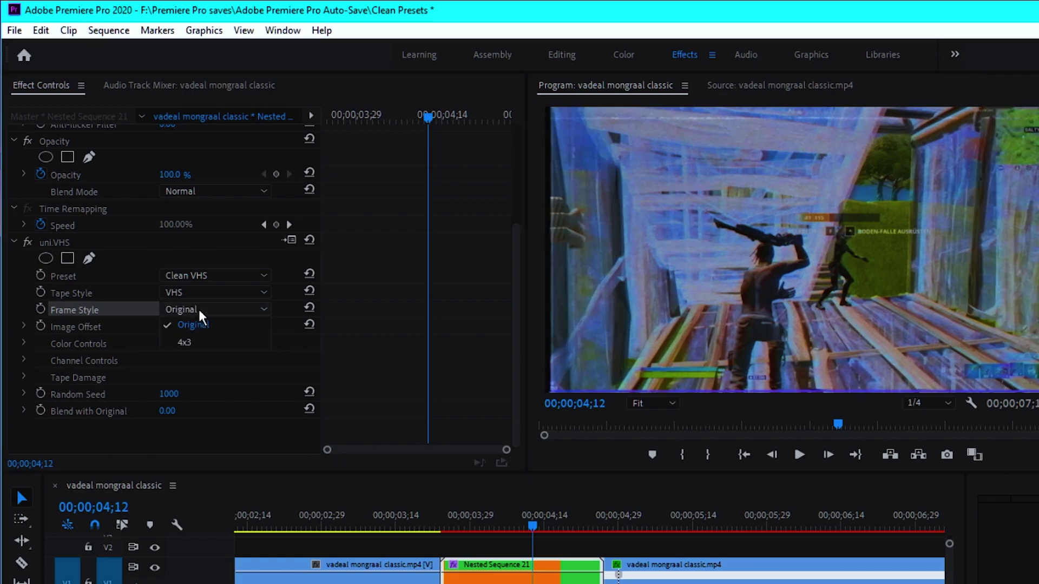
left_click(190, 325)
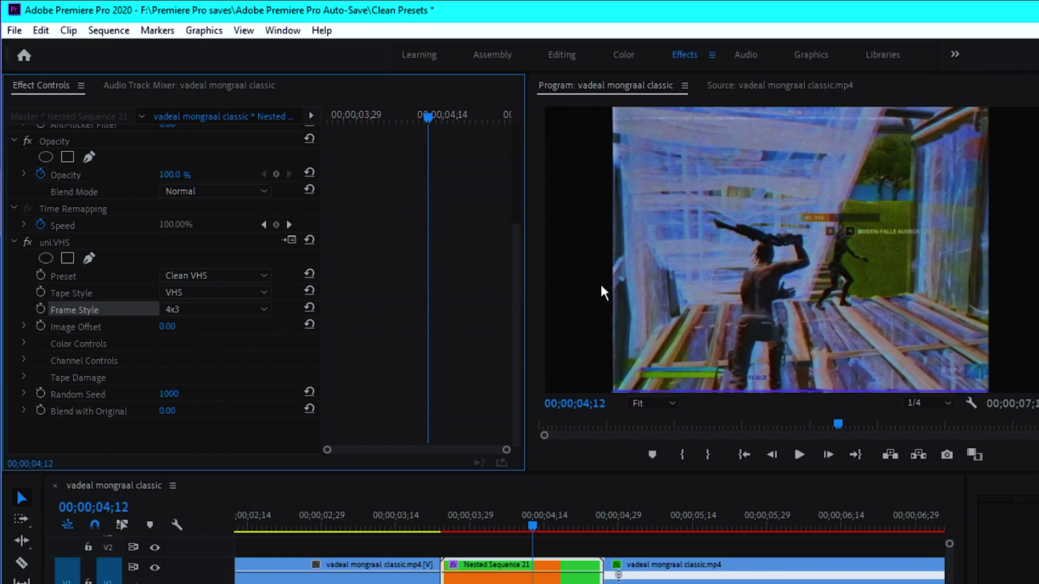
left_click(186, 307)
left_click(189, 323)
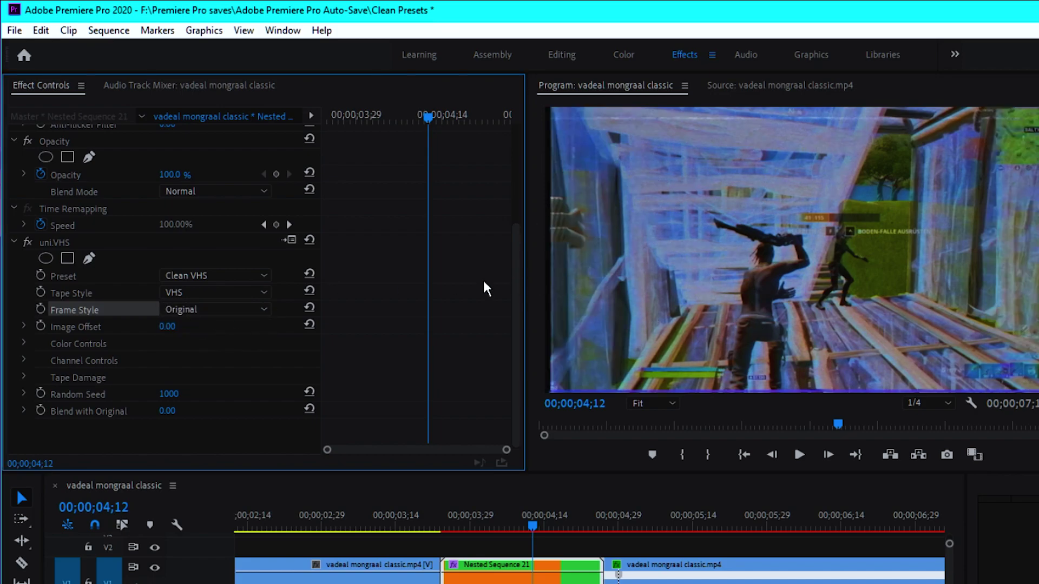
Step: Scale the nested sequence up to 103 to push the VHS frame edges out of view
scroll(430, 287, "up", 4)
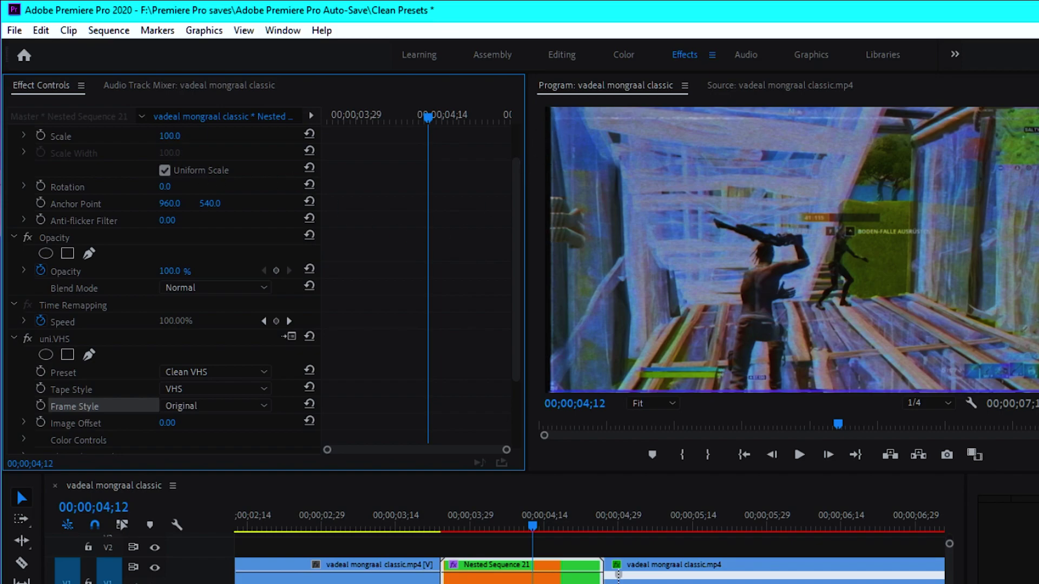
left_click(172, 136)
type("103")
key("Return")
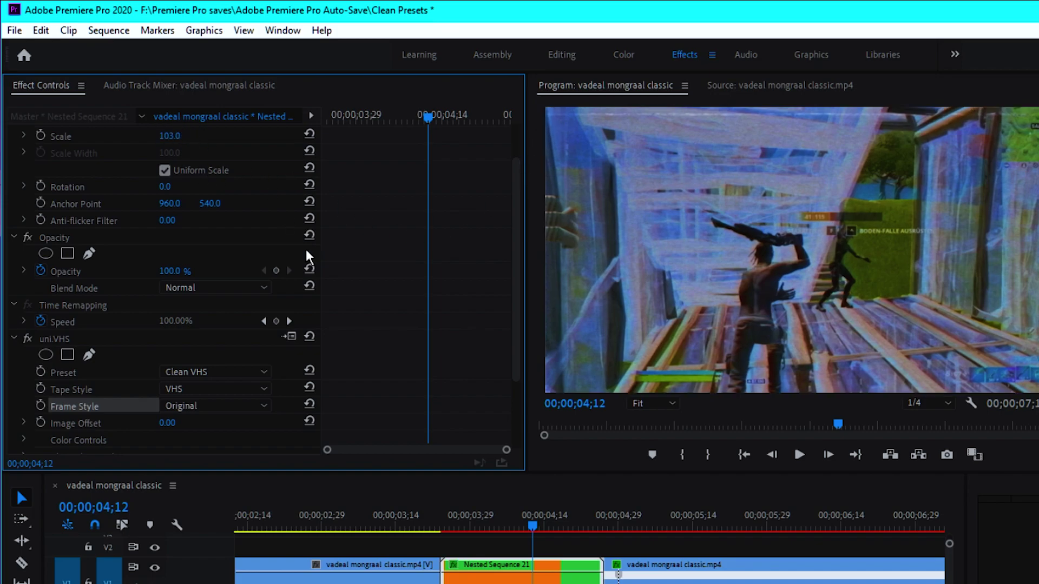
scroll(392, 304, "up", 2)
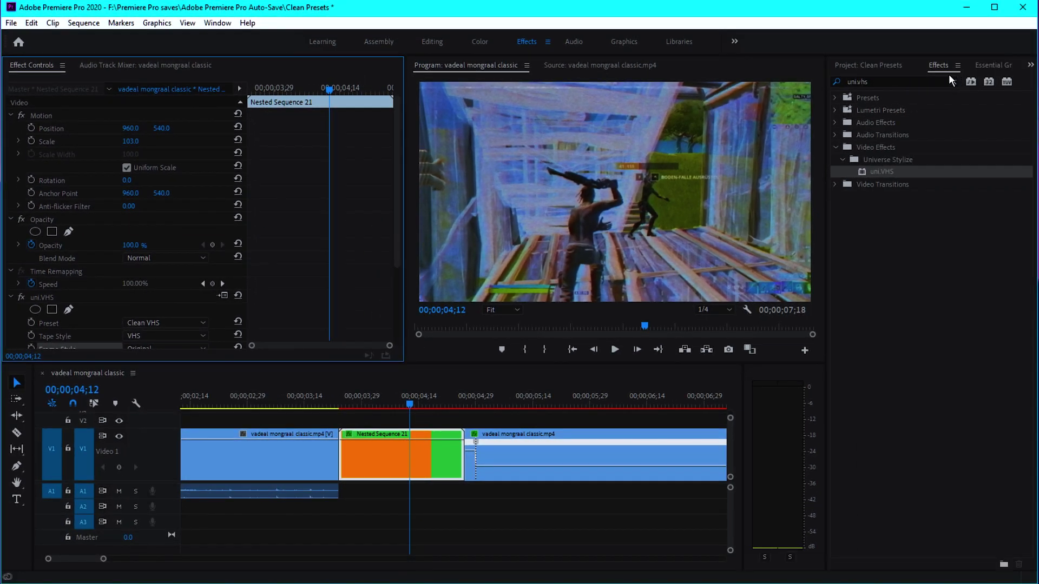
Step: Place White Lines.mp4 on Video 2 starting at the nested sequence's start and delete only its audio
left_click(868, 65)
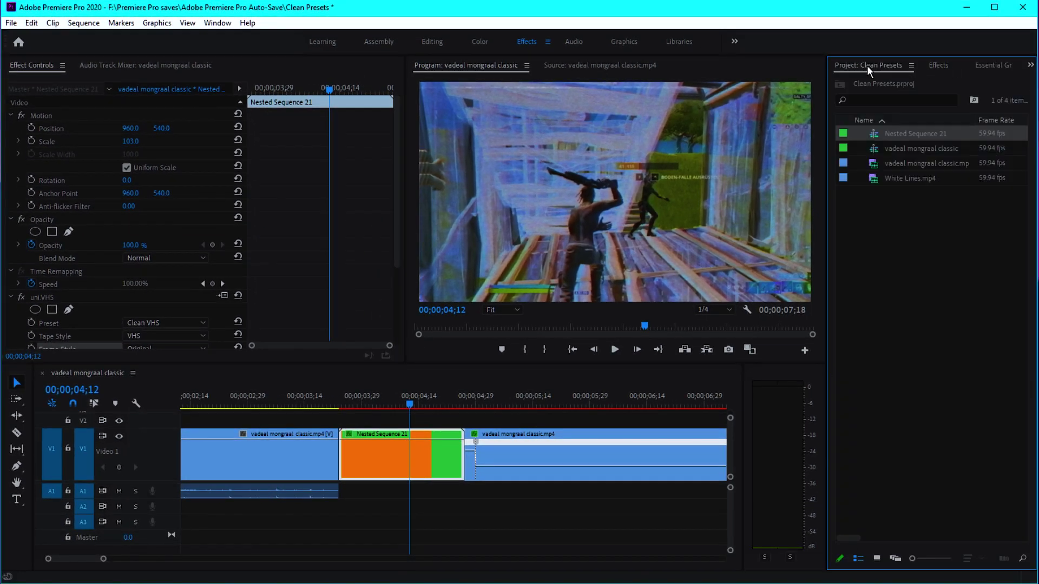
left_click(921, 181)
left_click_drag(605, 320, 372, 425)
left_click(399, 509)
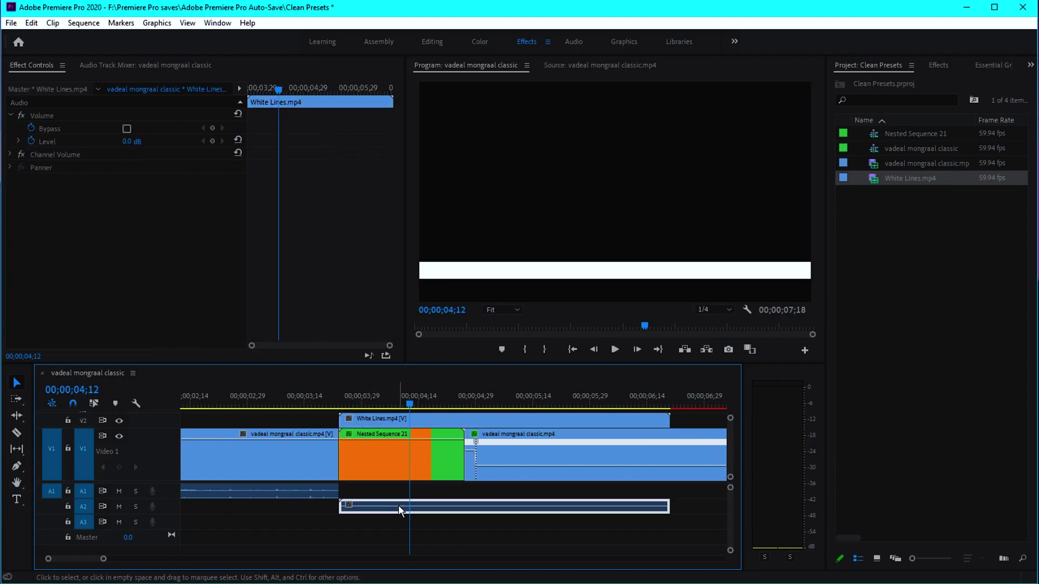
key("Delete")
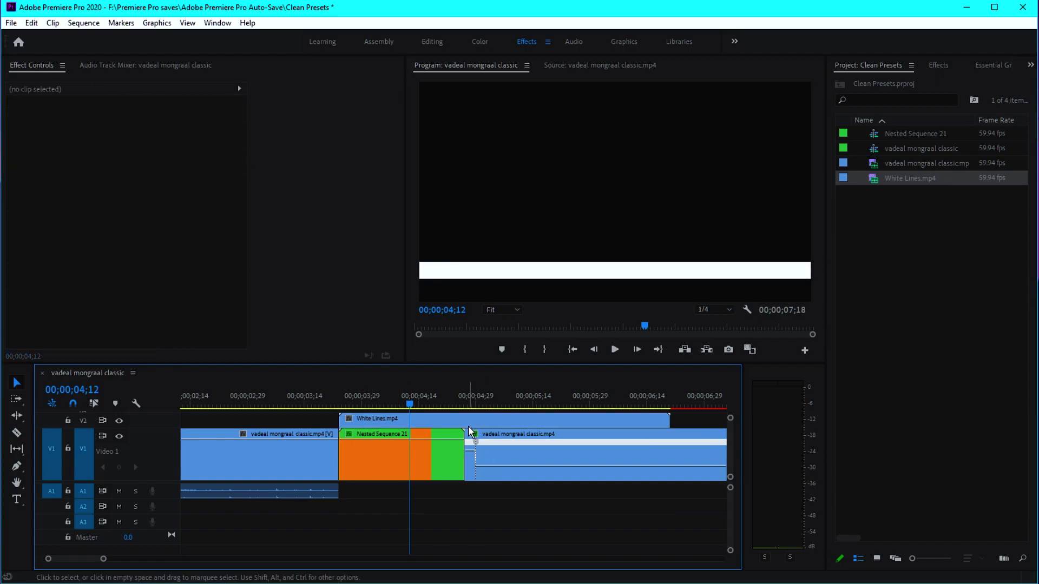
Step: Cut the White Lines.mp4 overlay at the nested sequence's end and delete the excess part
key("c")
left_click(465, 426)
key("v")
left_click(492, 427)
key("Delete")
Step: Set the White Lines.mp4 overlay's blend mode to Screen and its opacity to 13%
left_click(416, 417)
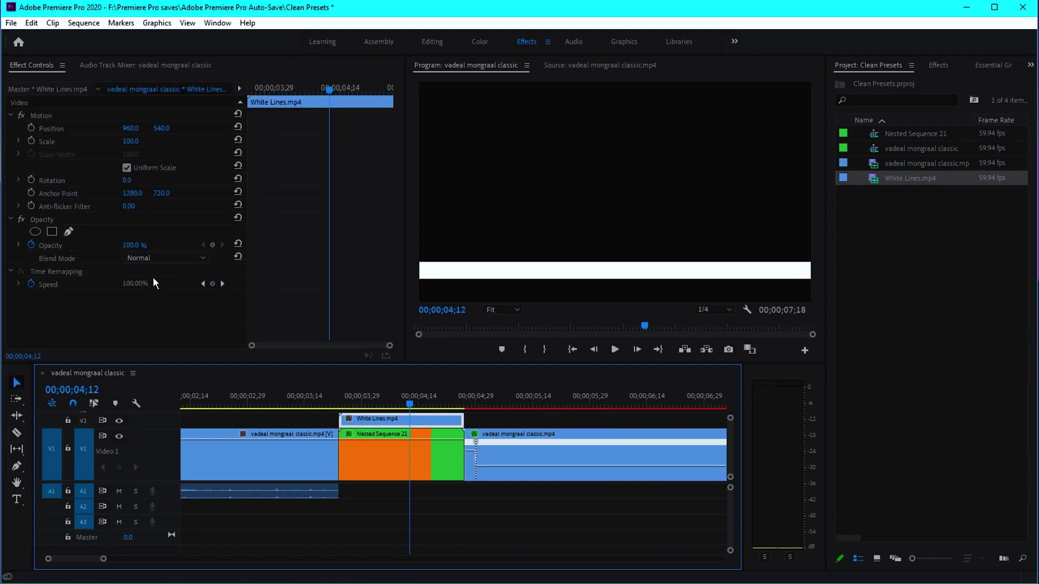
left_click(136, 258)
left_click(153, 385)
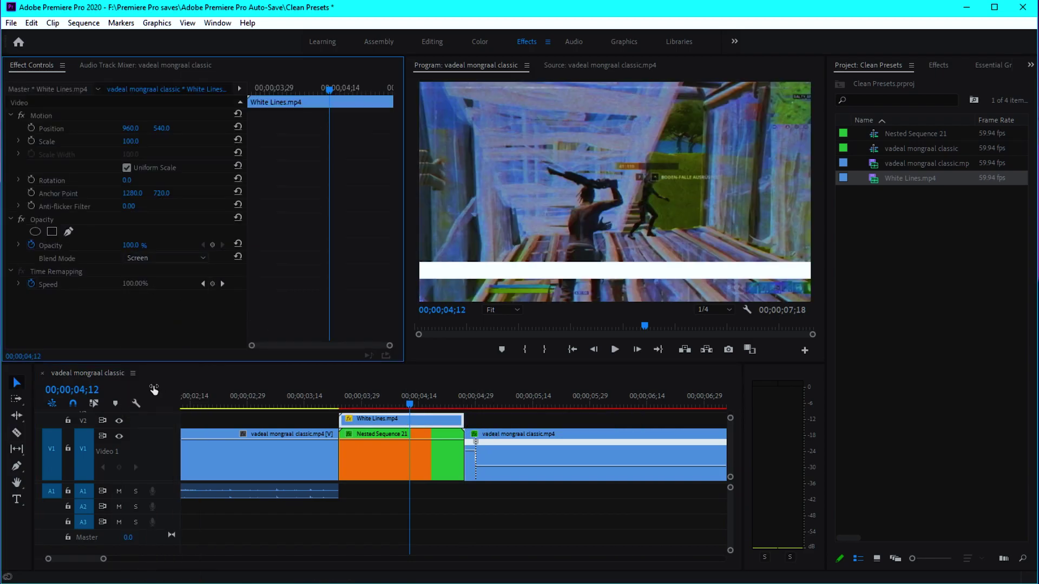
left_click(128, 246)
type("1")
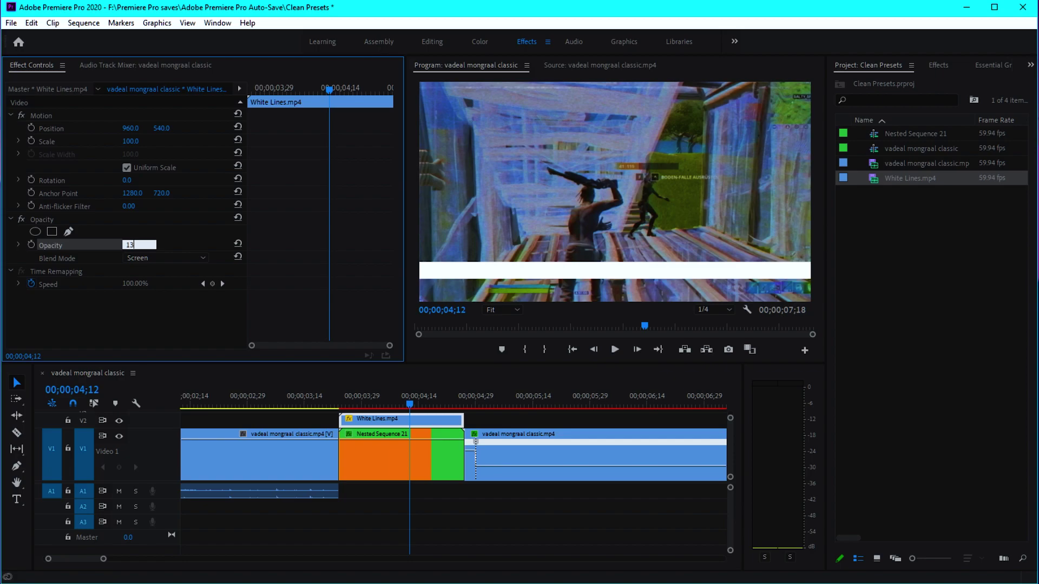
type("3")
key("Return")
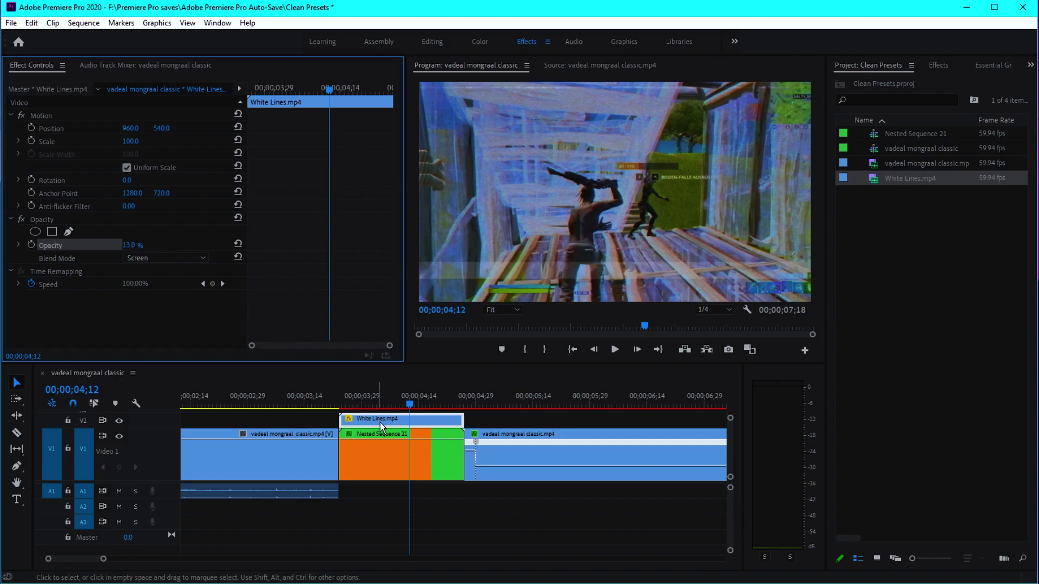
Step: Add cross dissolves to both ends of the White Lines.mp4 overlay, shortened to 10 frames at its start and 5 at its end
key("ctrl+d")
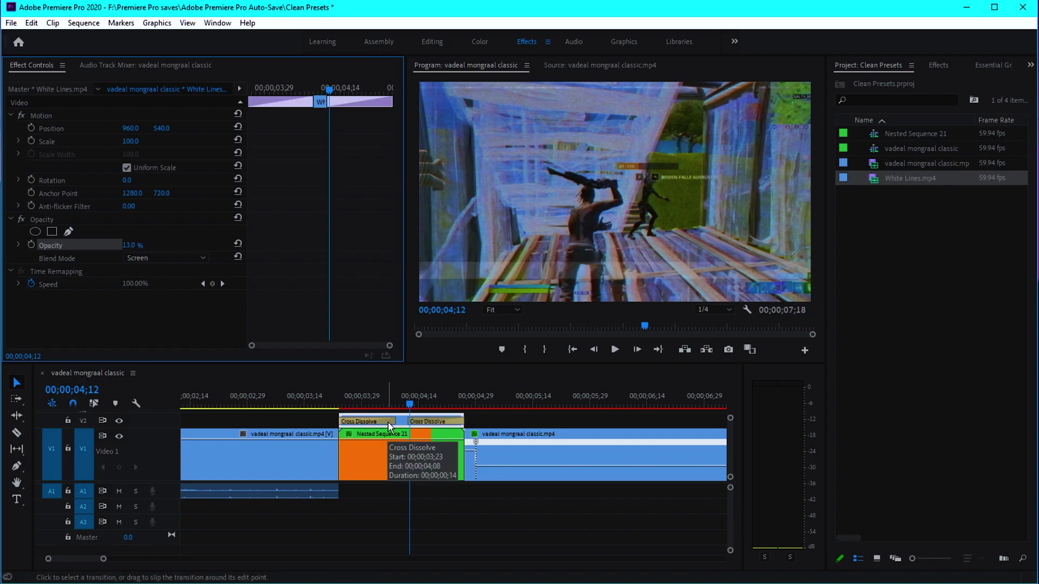
key("=")
key("=")
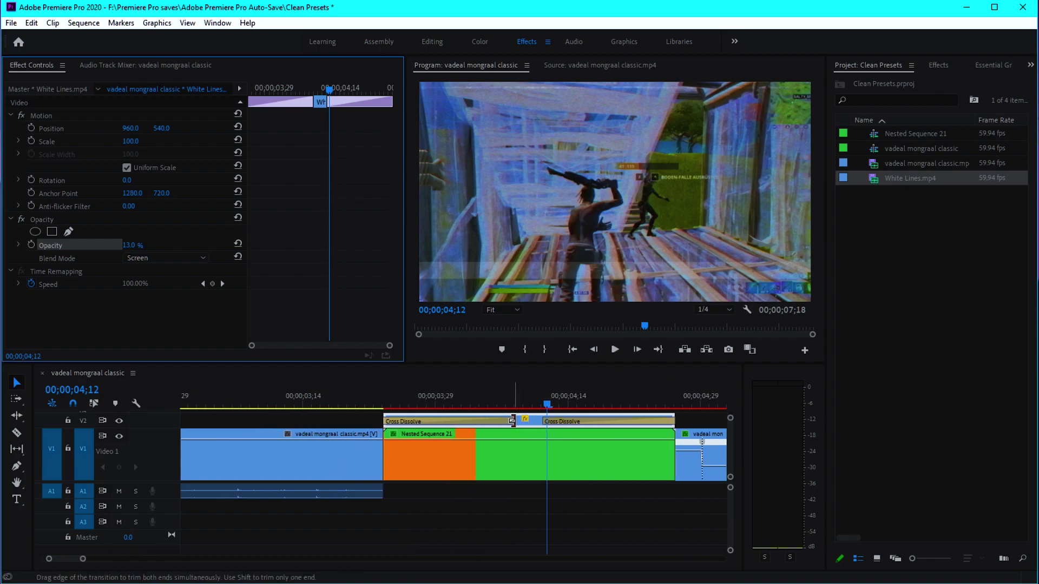
left_click_drag(512, 422, 476, 423)
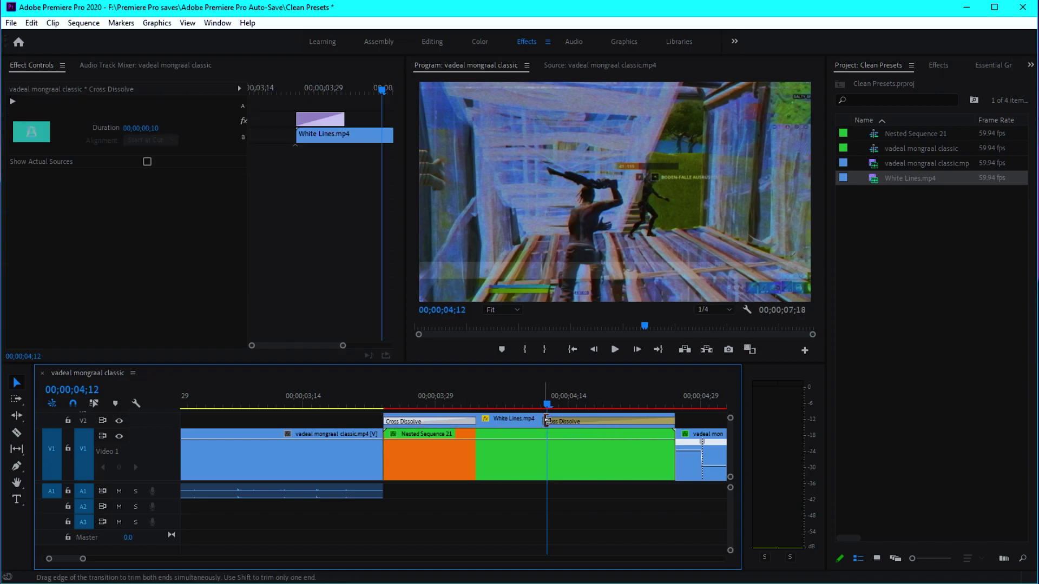
left_click_drag(546, 421, 629, 422)
Step: Play back the sequence from just before the nested VHS segment to the end and review the effect
scroll(576, 450, "down", 3)
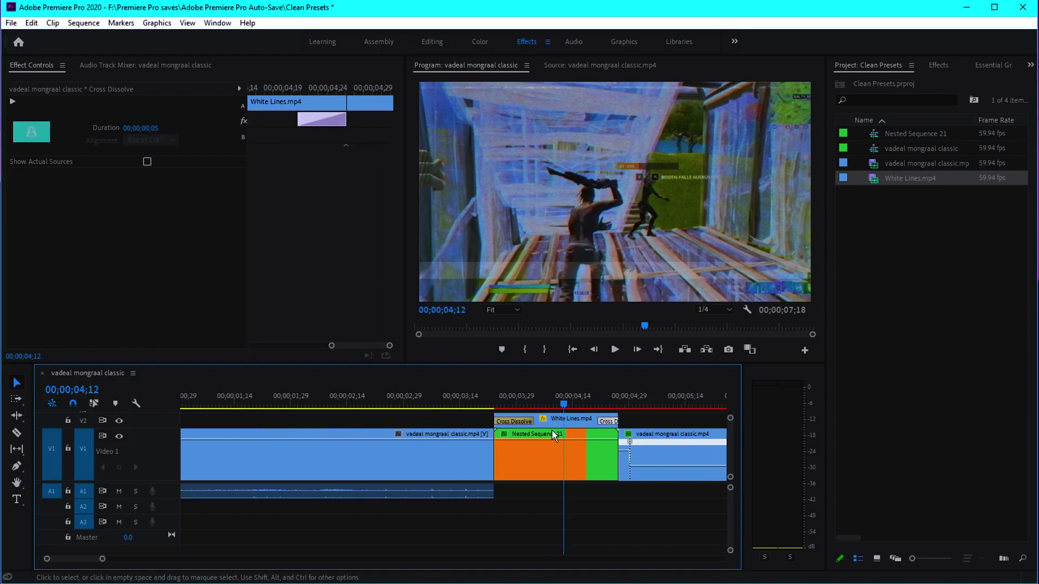
left_click_drag(495, 405, 482, 406)
left_click(523, 520)
key("j")
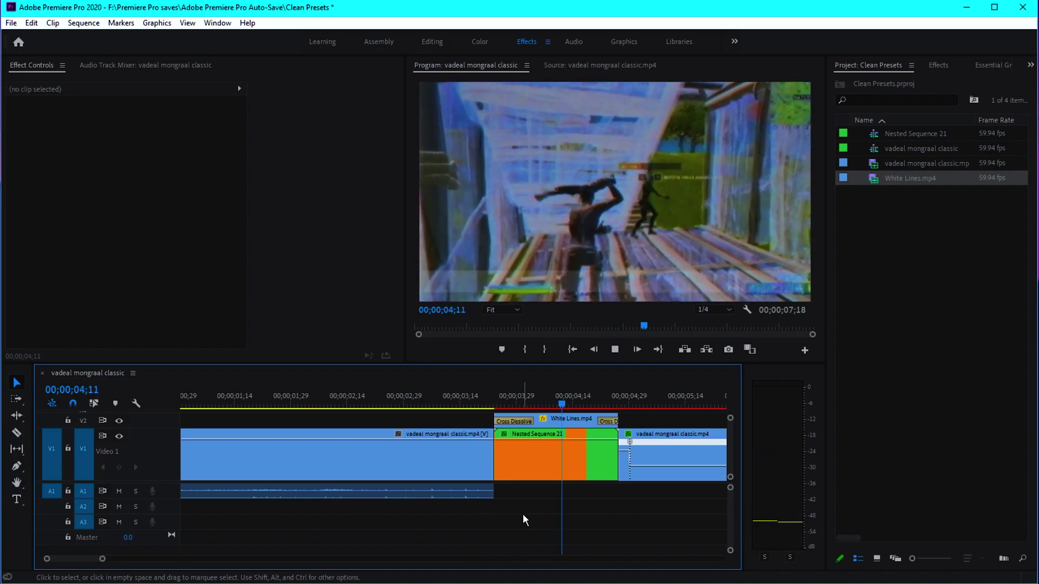
key("minus")
key("minus")
key("minus")
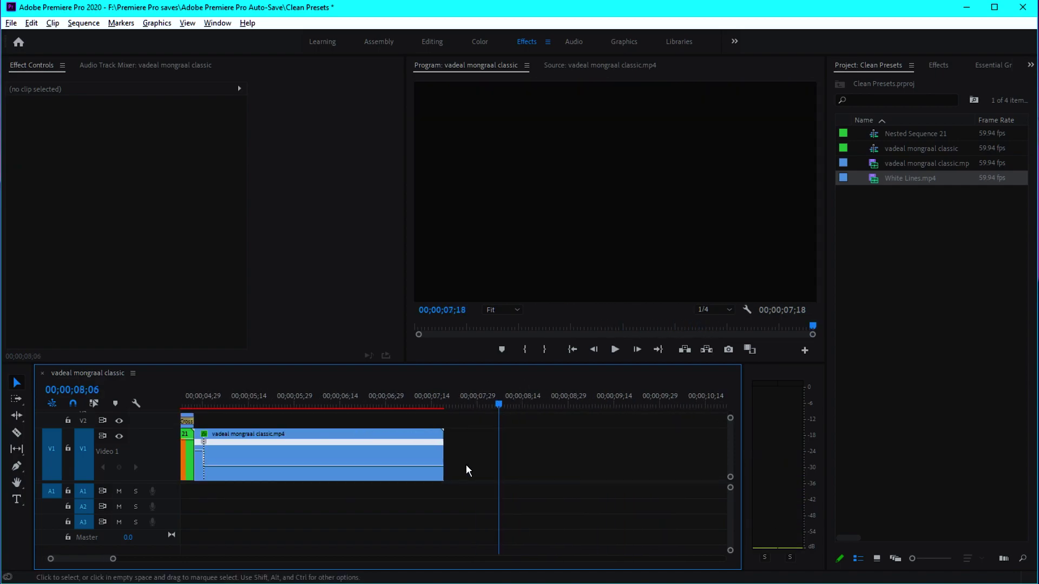
Step: Nest the White Lines.mp4 overlay together with the nested sequence beneath it into one new nested sequence
left_click(299, 396)
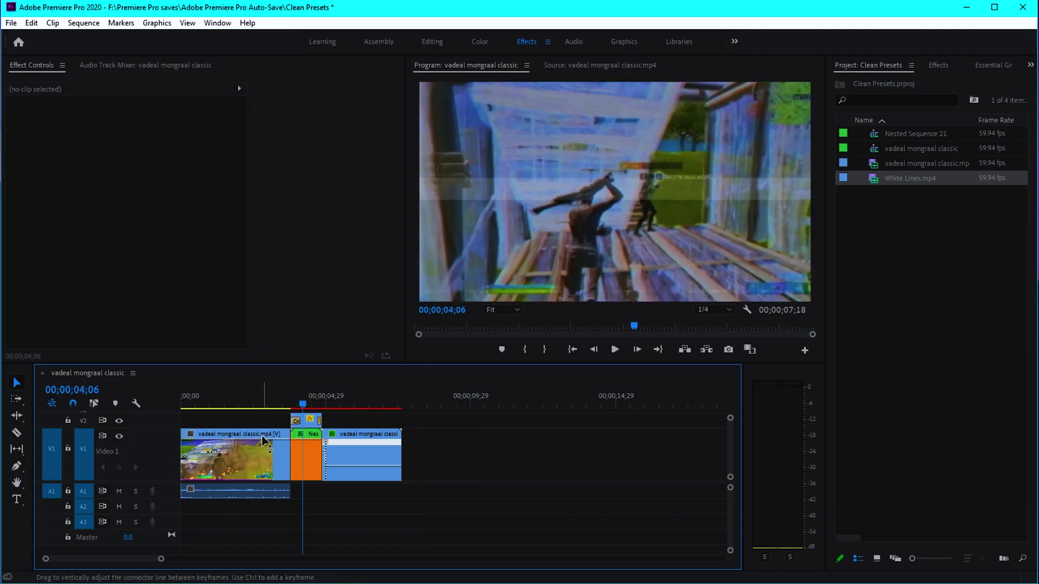
key("equal")
key("equal")
key("equal")
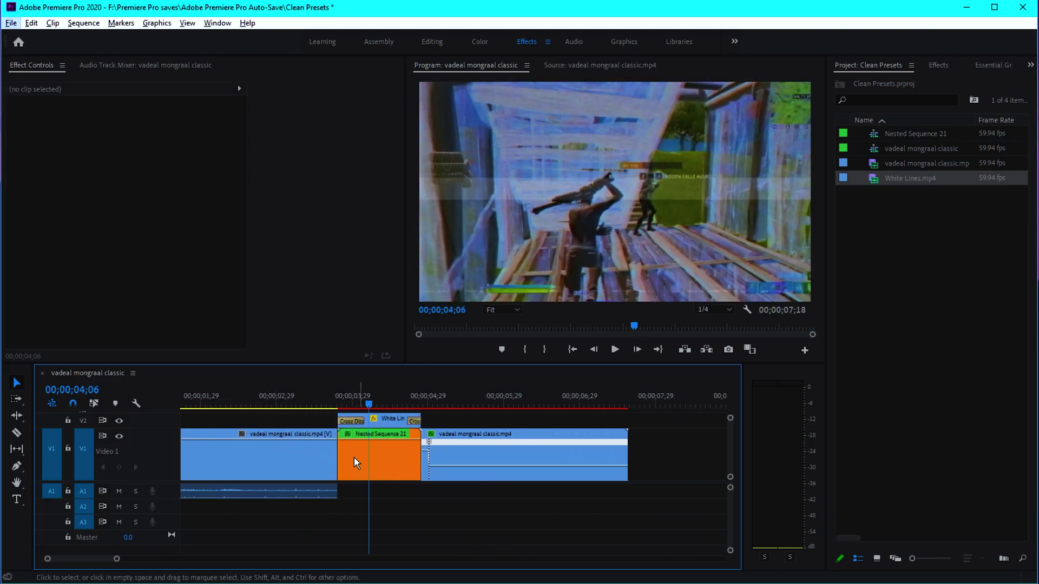
key("equal")
key("equal")
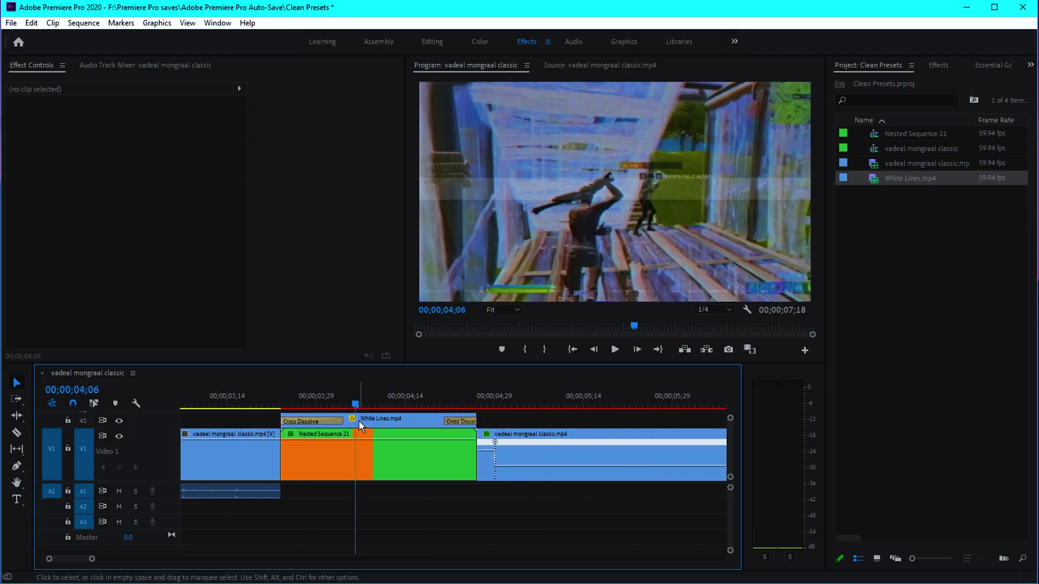
left_click(350, 456)
left_click(357, 421, "shift")
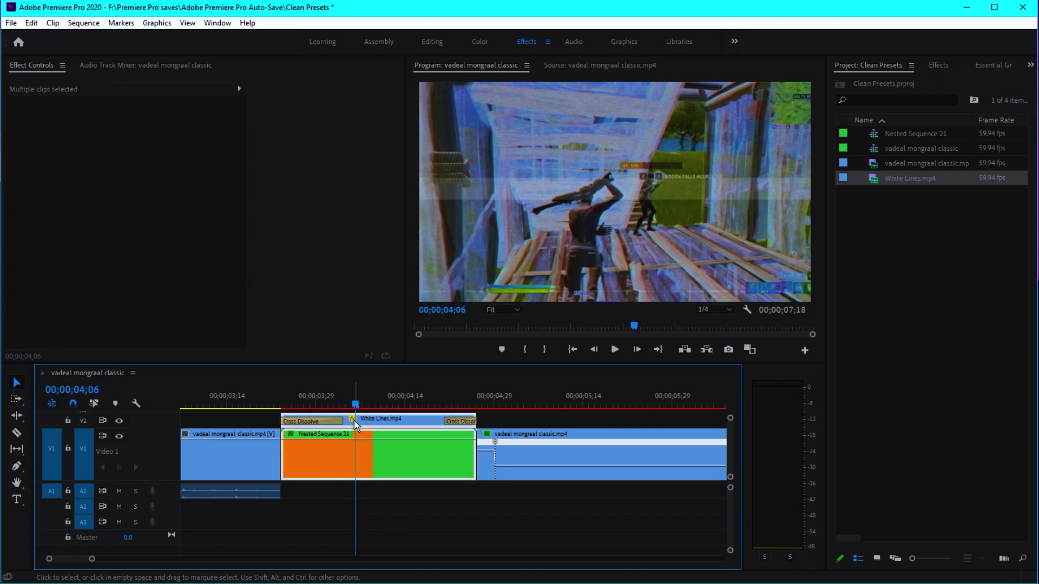
right_click(354, 430)
left_click(384, 309)
left_click(500, 290)
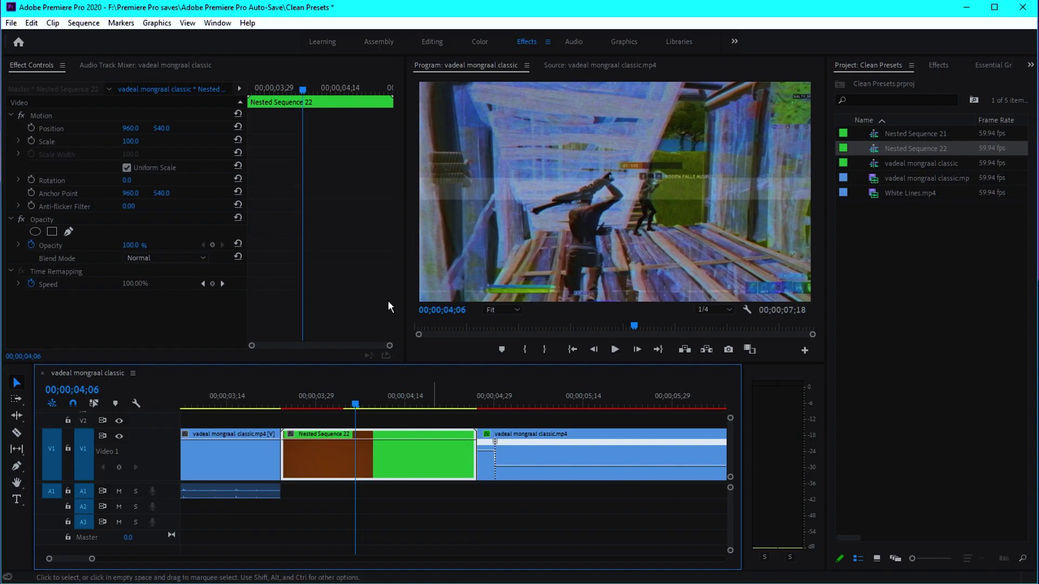
Step: Render the preview of the selected nested clip and place the playhead just before its start, at 00;00;03;22
left_click(84, 23)
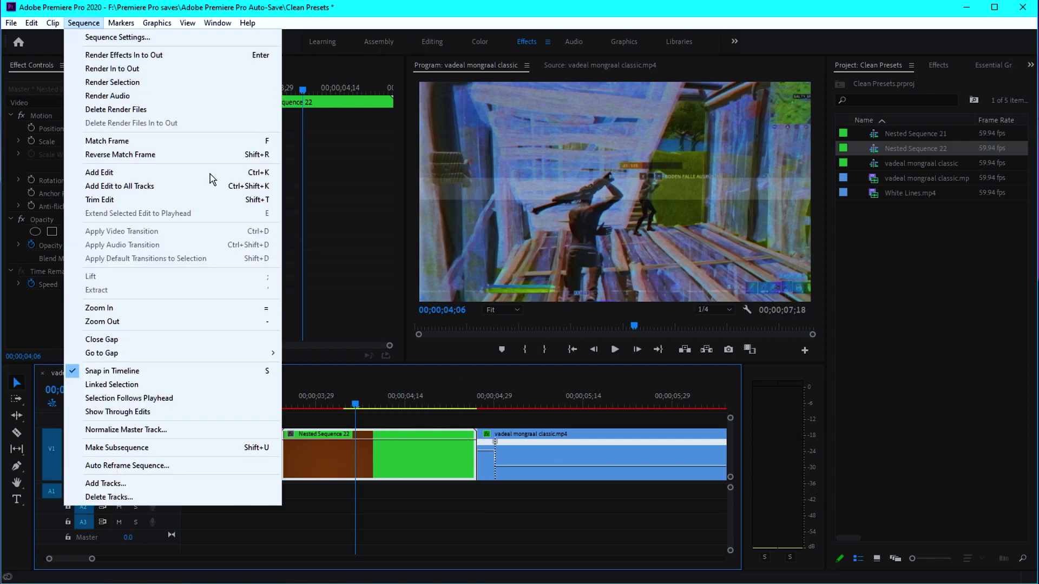
left_click(128, 84)
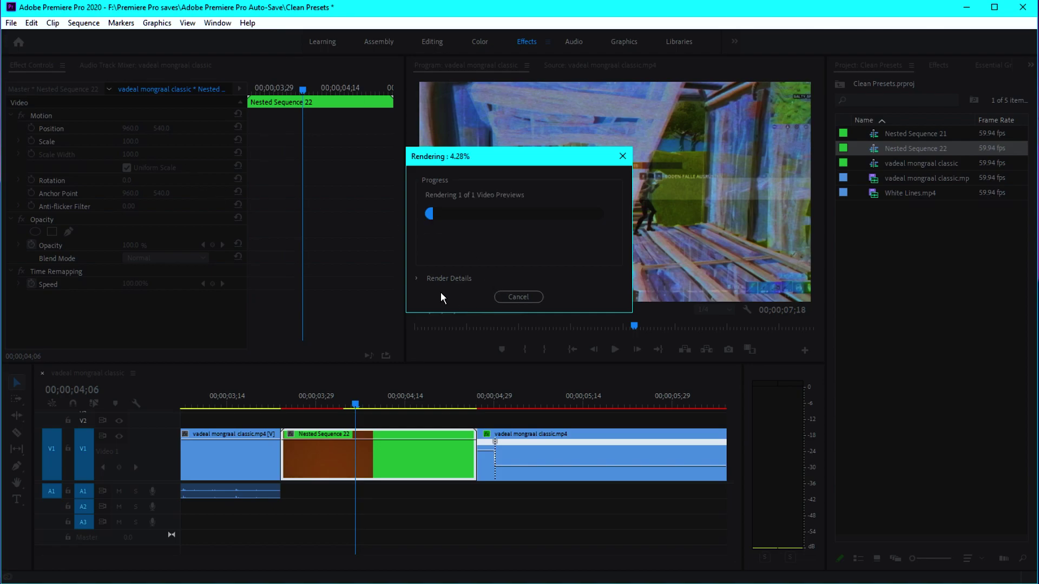
left_click(284, 411)
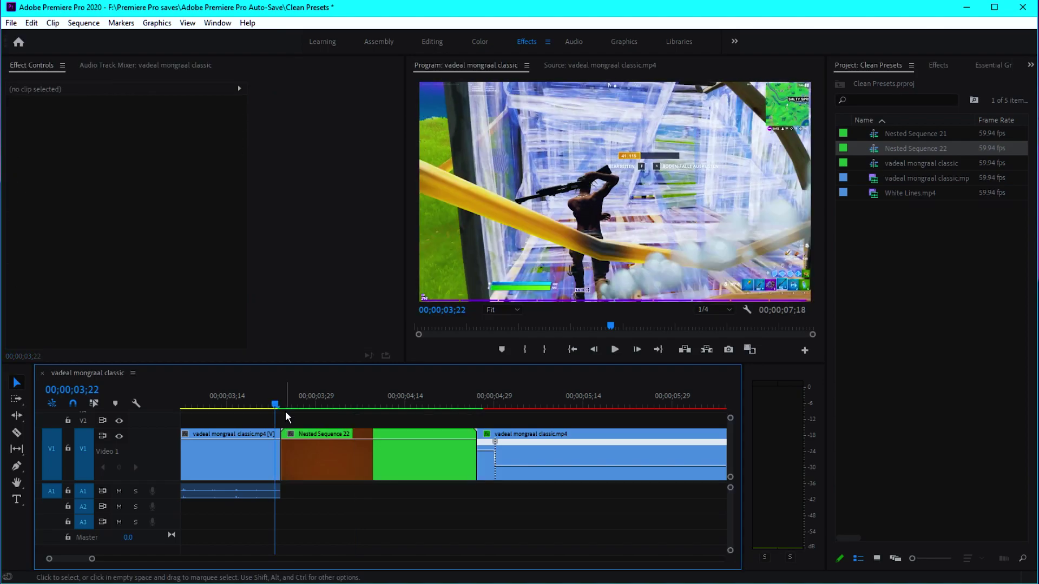
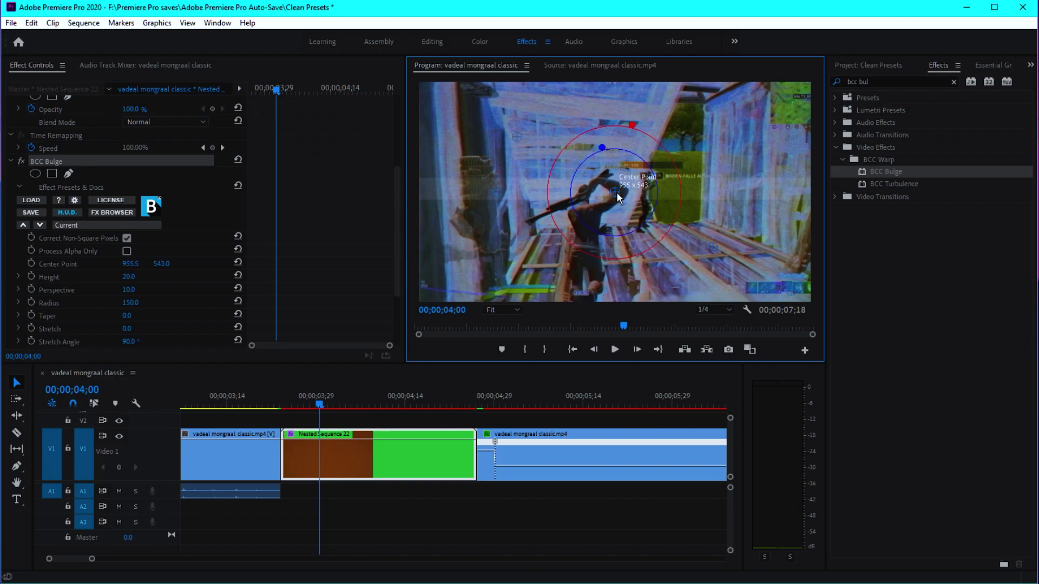
Step: Set the BCC Bulge effect's radius to 1280, taper to 30 and height to 0
scroll(290, 219, "down", 3)
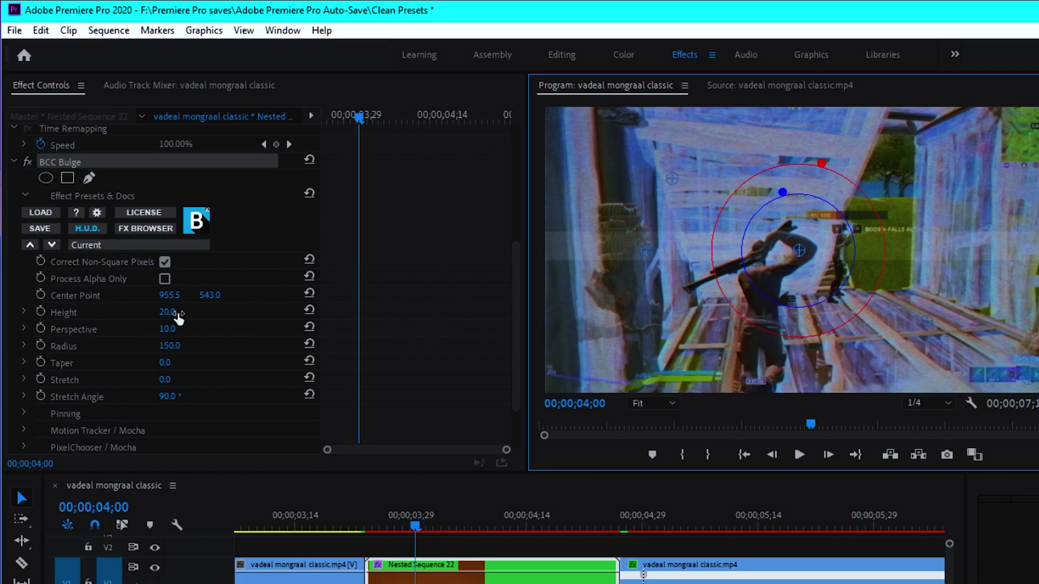
left_click(176, 348)
type("1280")
key("Return")
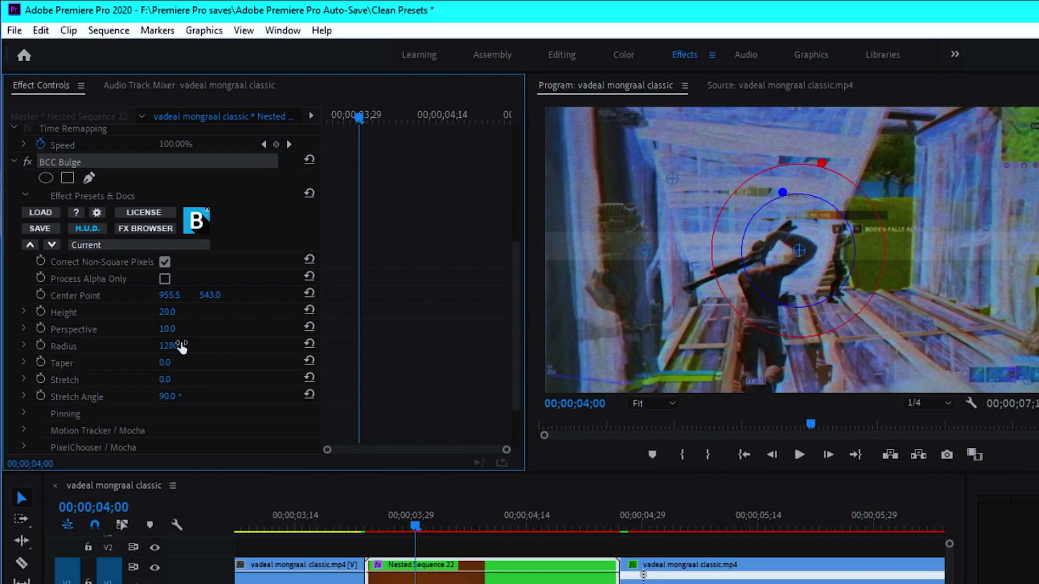
left_click(172, 365)
type("30")
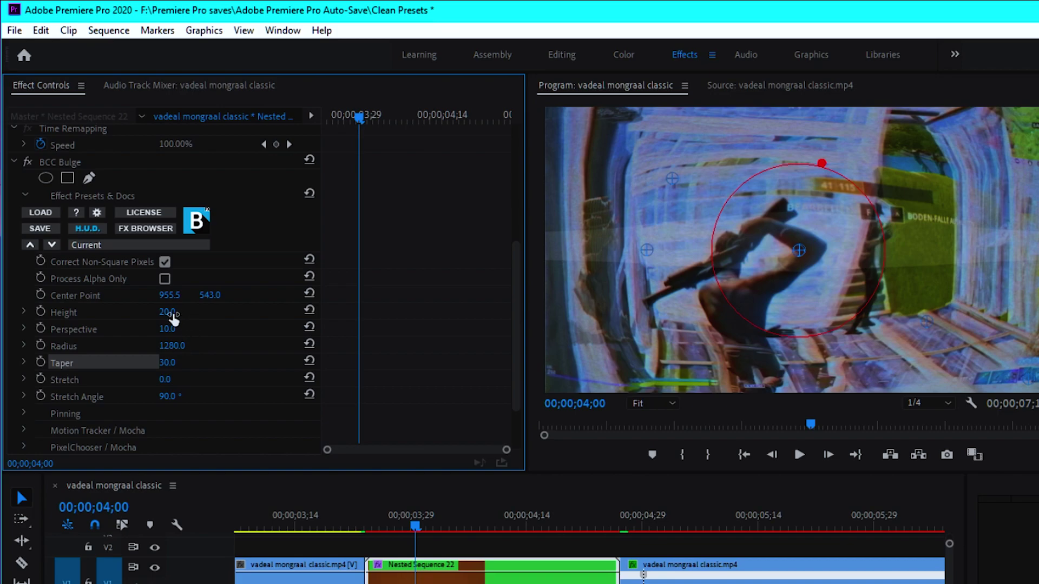
left_click(172, 315)
type("0")
key("Return")
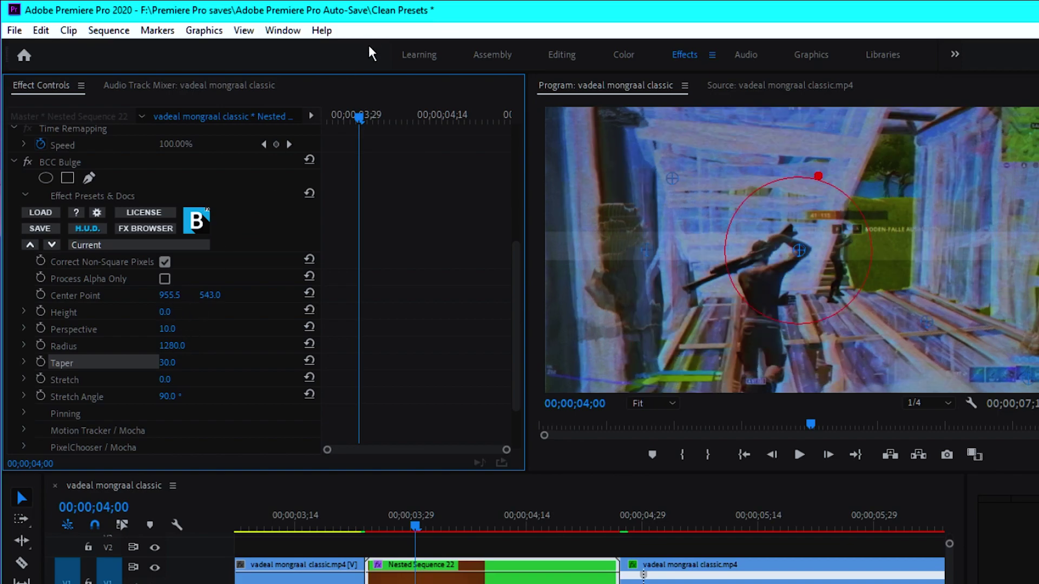
Step: Keyframe the bulge height from 0 at about 00;00;04;23 to -28 at 00;00;04;29, and smooth the starting keyframe's interpolation
left_click_drag(371, 114, 493, 120)
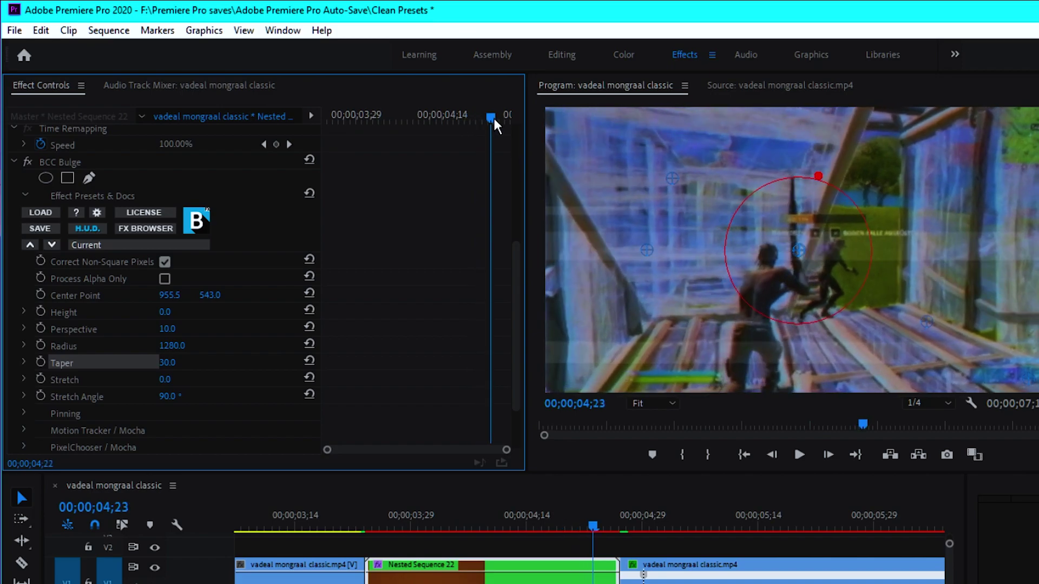
left_click(38, 311)
left_click(638, 523)
left_click(180, 309)
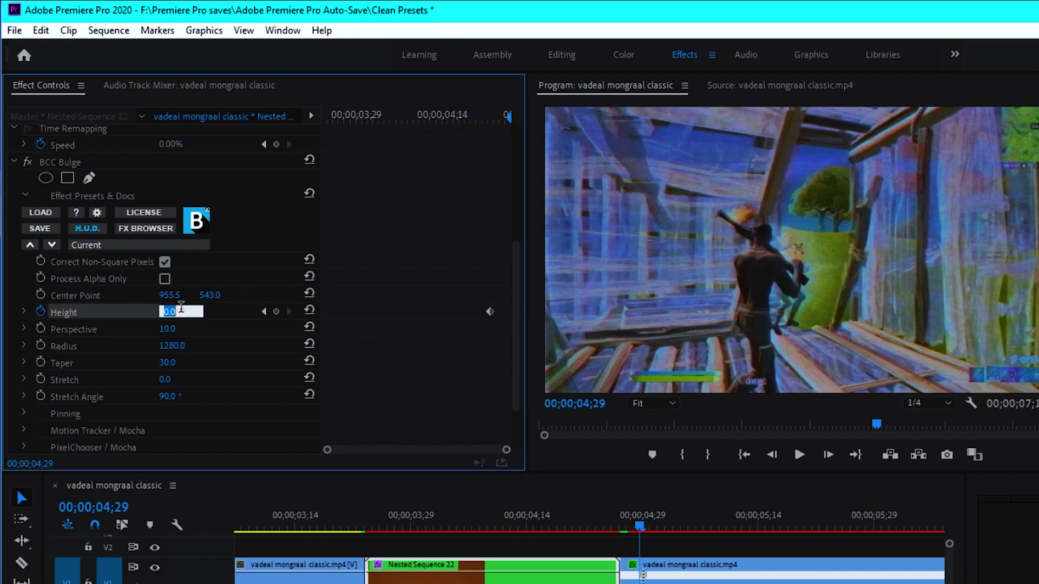
type("-28")
key("Return")
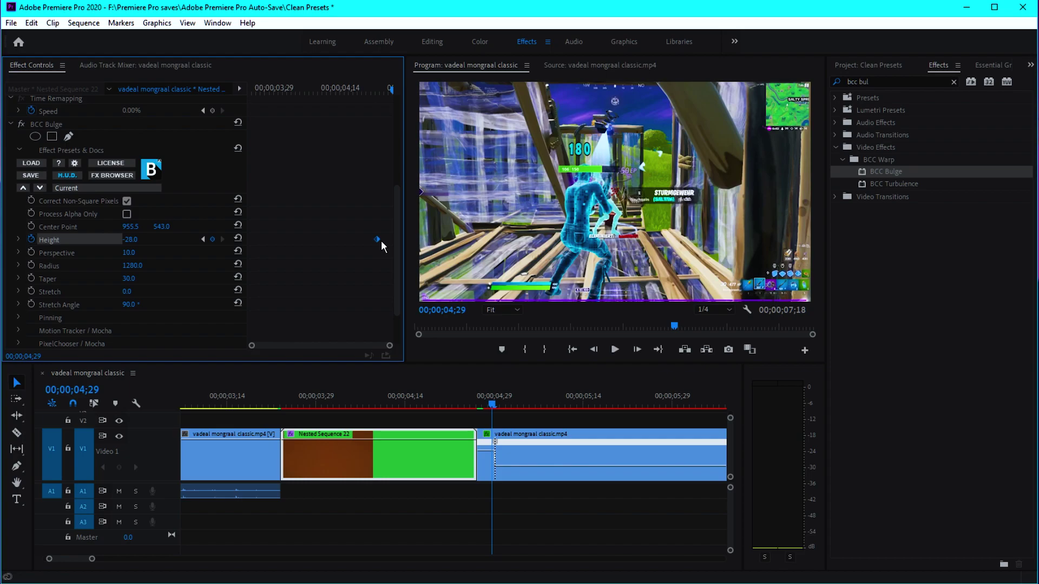
right_click(378, 239)
left_click(429, 384)
Step: Play back the sequence from just before the nested clip and review the bulge animation
left_click(290, 406)
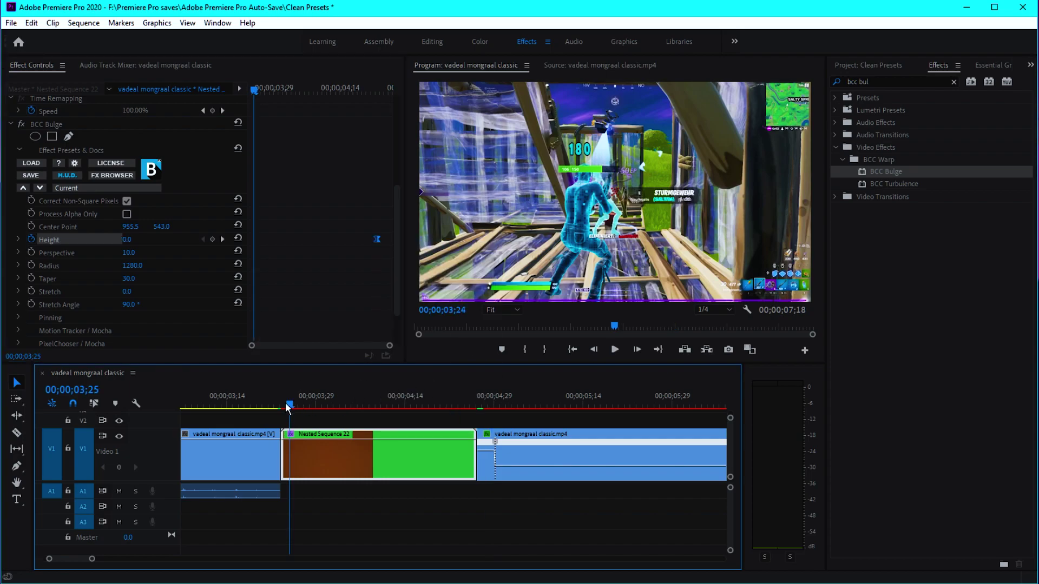
key("Left")
key("Left")
left_click(296, 417)
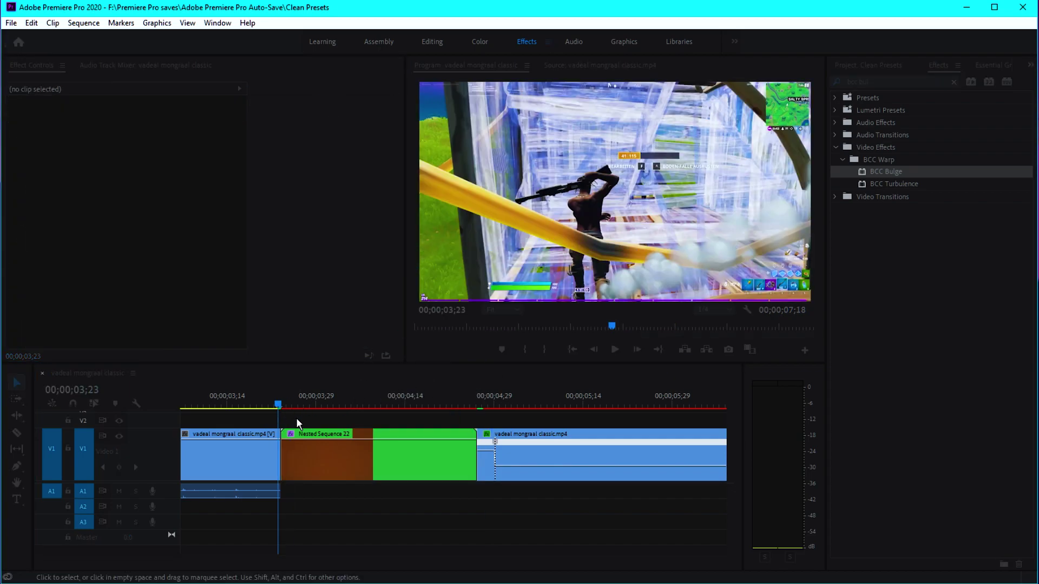
key("space")
left_click(281, 401)
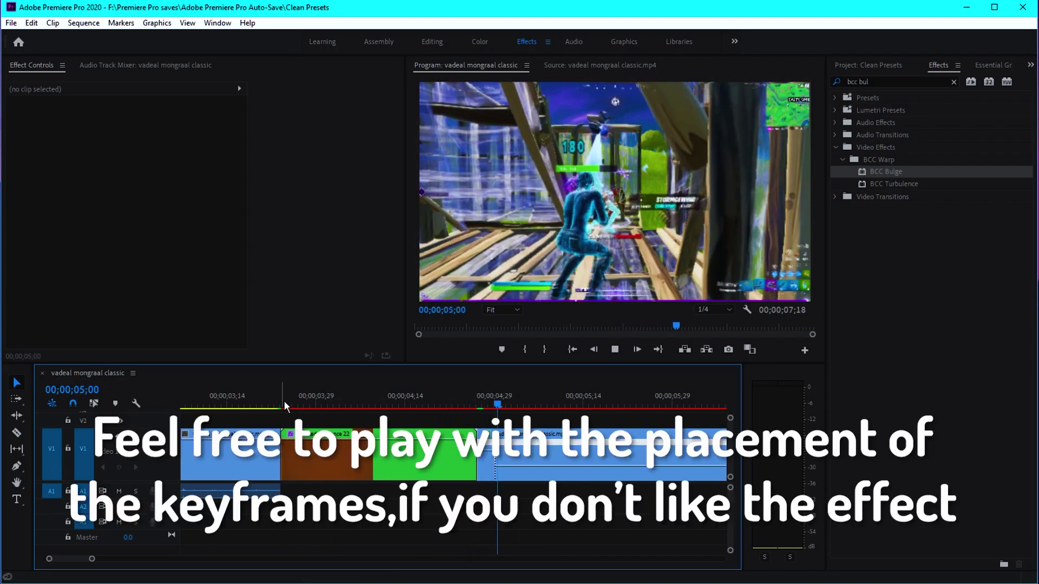
Step: Retime the starting height keyframe of the nested clip's BCC Bulge effect to 00;00;04;20
left_click(303, 449)
left_click(366, 93)
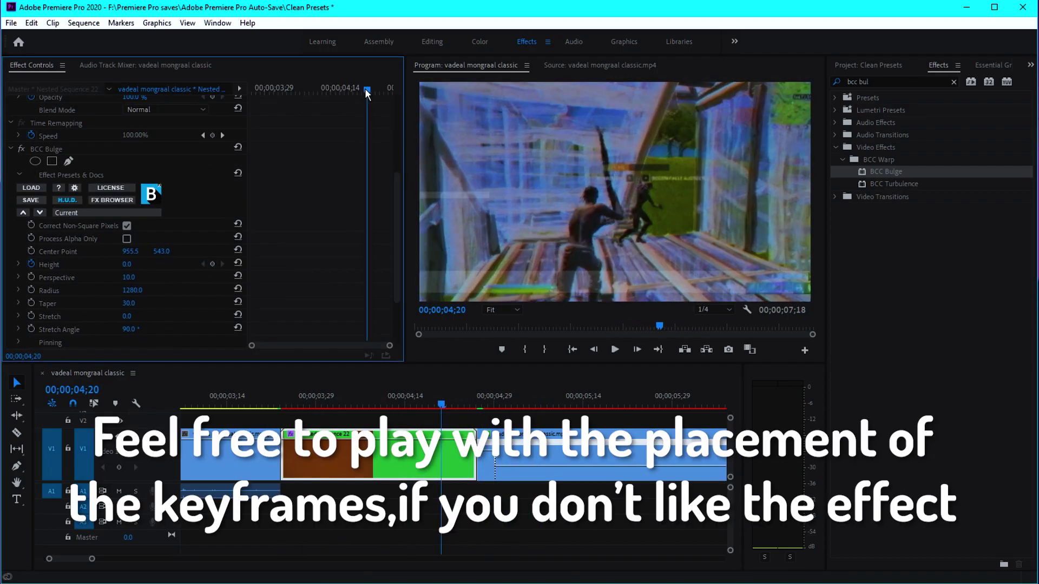
left_click(222, 264)
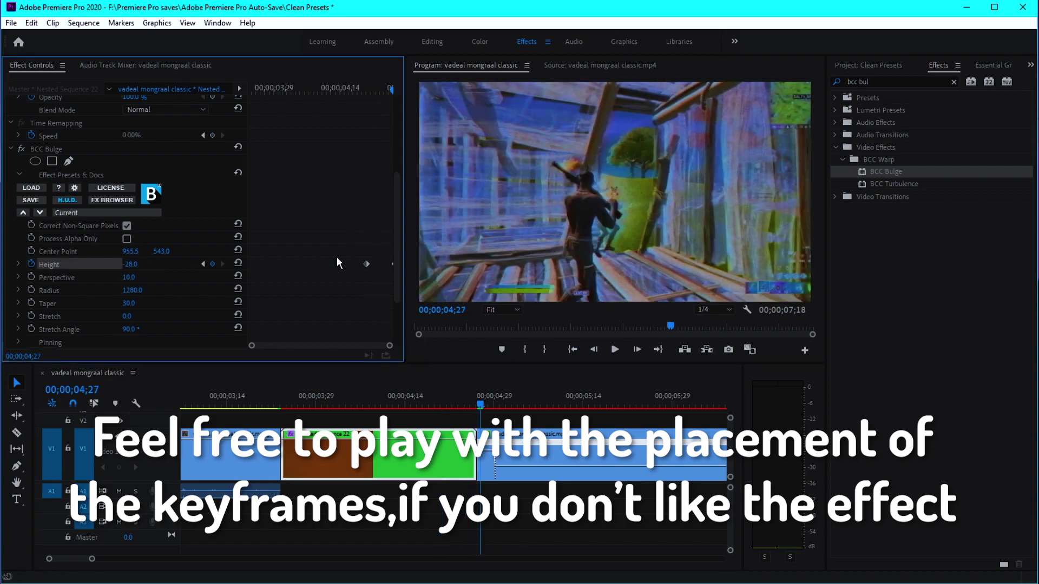
Step: Replay the nested clip to check the retimed bulge
left_click(397, 418)
left_click_drag(363, 395, 371, 391)
key("space")
left_click(378, 391)
left_click(390, 394)
key("space")
Step: Collapse the BCC Bulge settings, find BCC Radial Blur and apply it to the nested clip
left_click(421, 435)
left_click(11, 297)
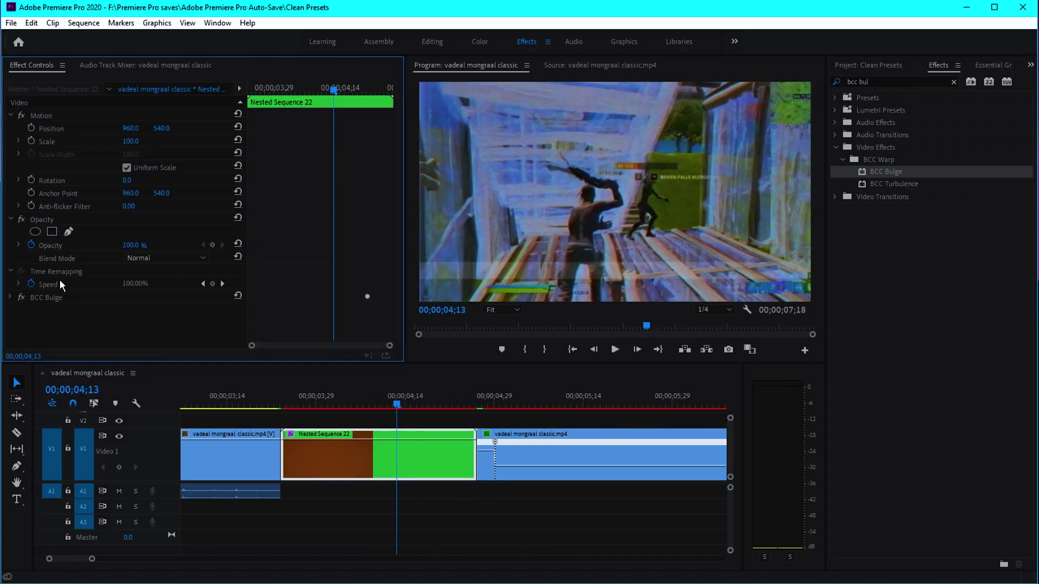
left_click(887, 81)
type("bcc rad")
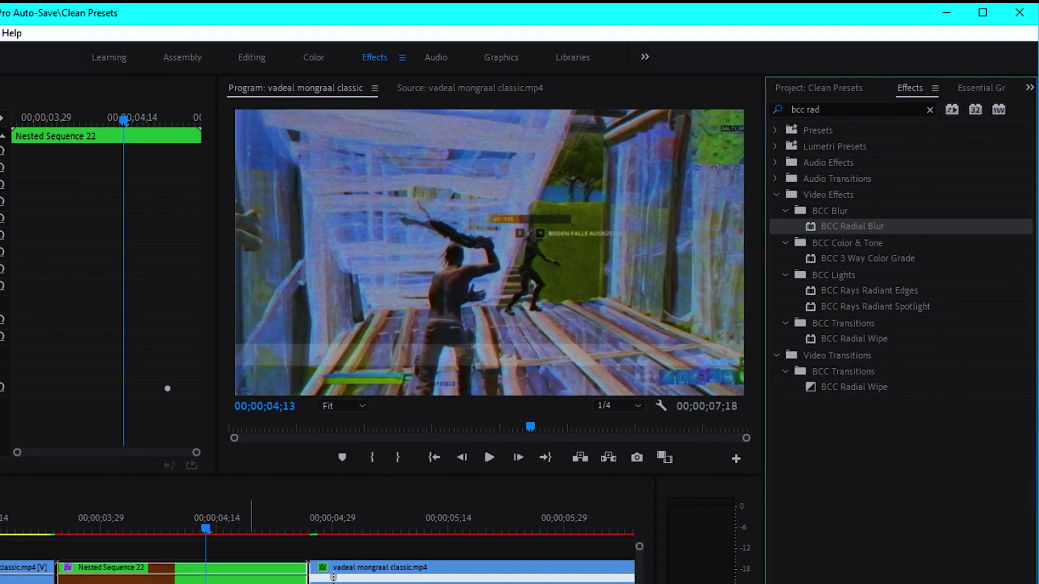
left_click_drag(890, 171, 443, 461)
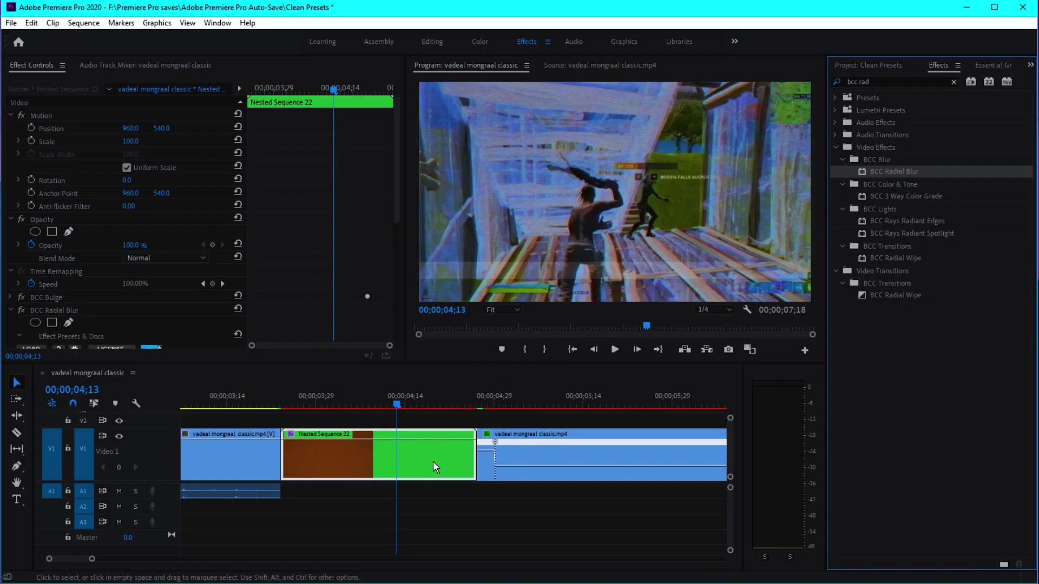
Step: Move the radial blur's center point to the middle of the frame, at 952.4, 537
scroll(322, 252, "down", 3)
left_click(77, 235)
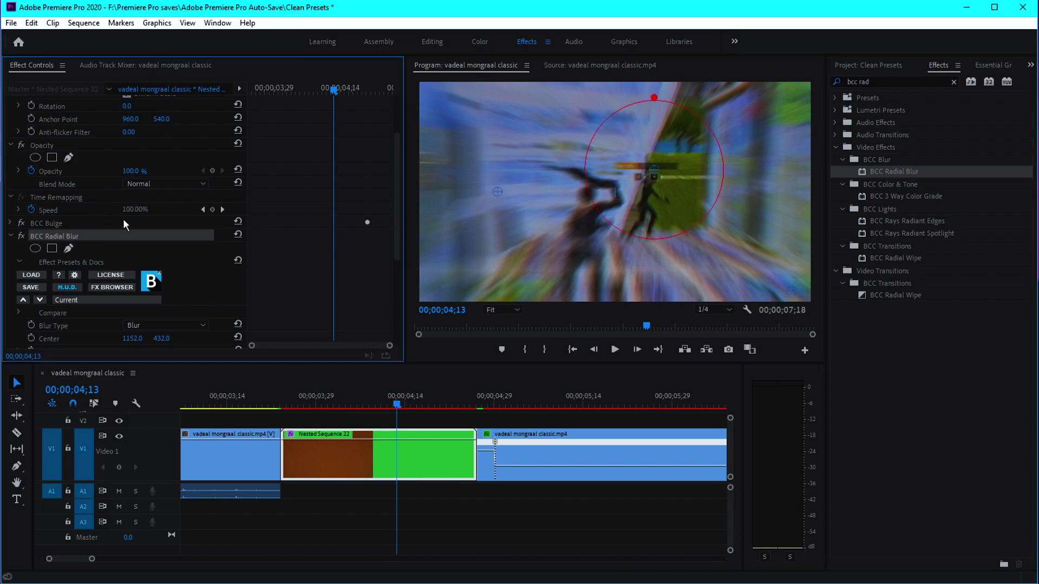
left_click_drag(653, 170, 613, 190)
Step: Start keyframing the radial blur's Blur Amount at the bulge keyframe's time and set it to 15 at 00;00;04;26
scroll(327, 244, "down", 3)
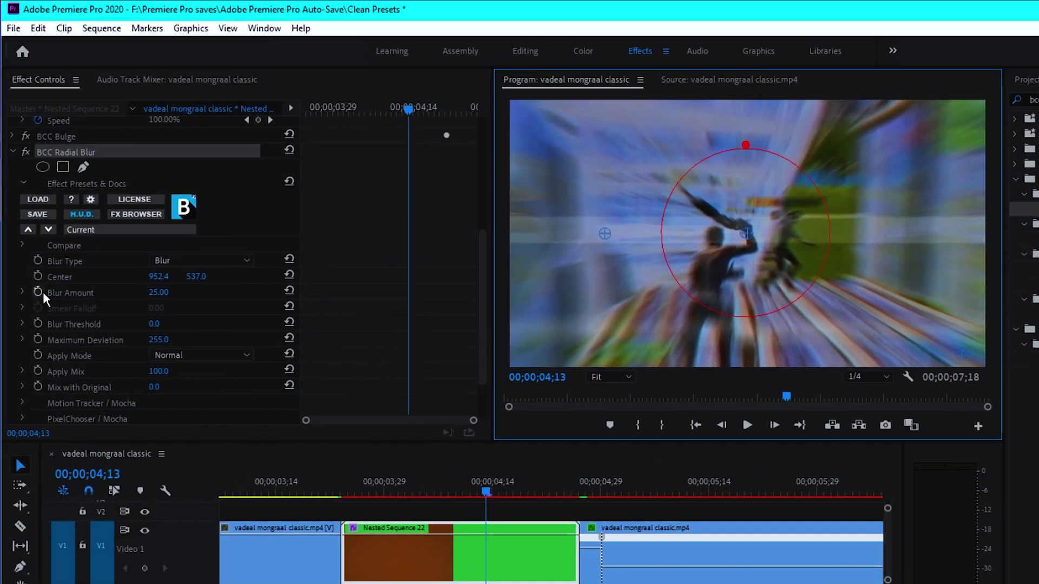
left_click(31, 240)
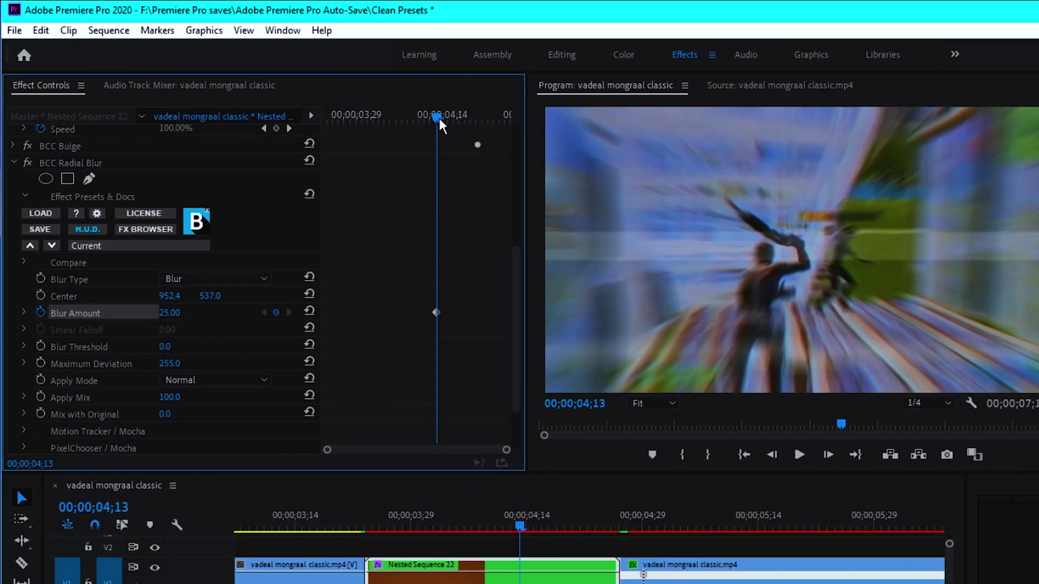
left_click_drag(437, 312, 472, 300)
left_click_drag(489, 110, 509, 111)
left_click(179, 312)
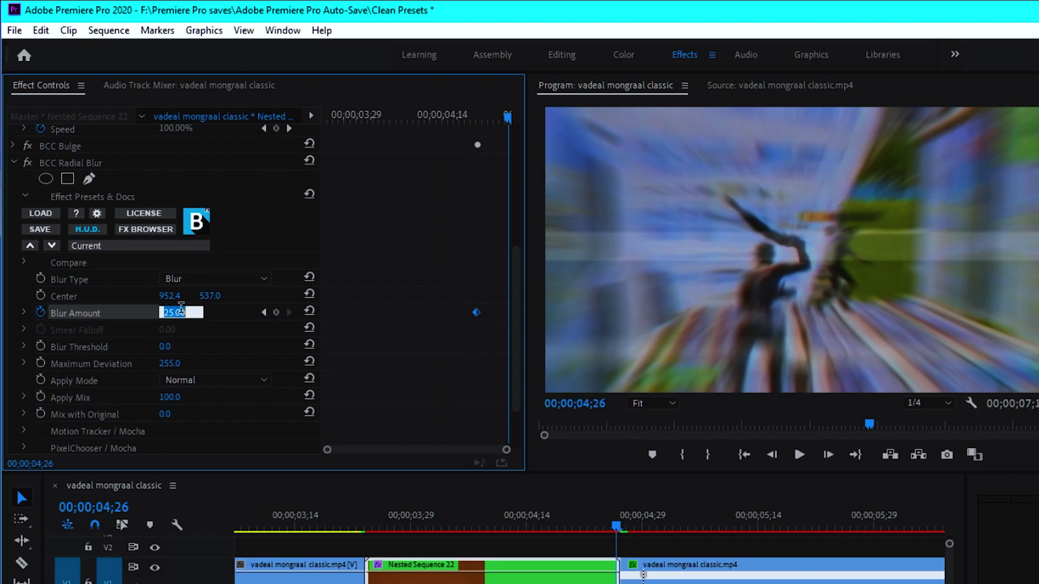
type("1")
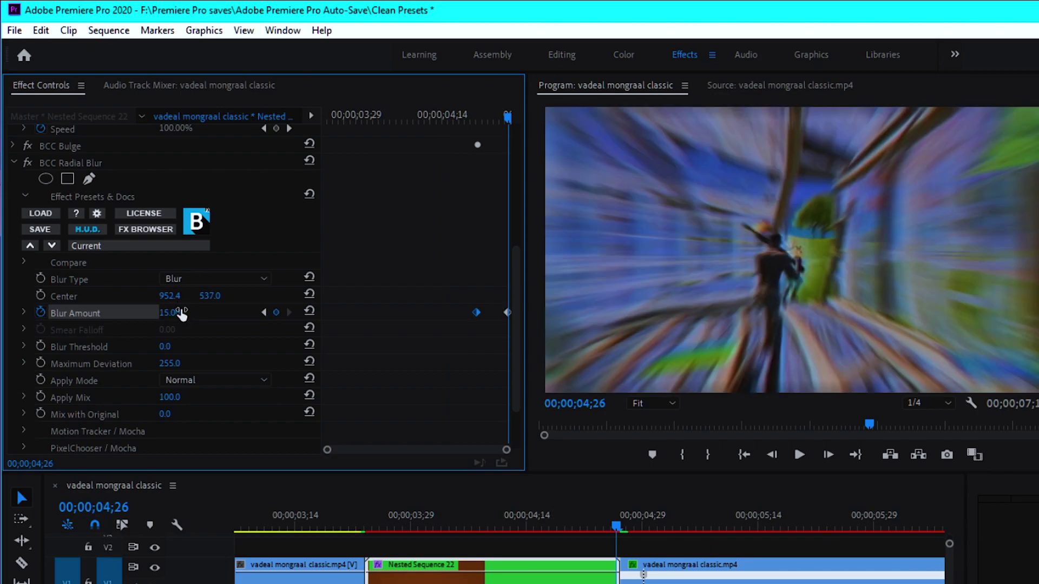
Step: Set the Blur Amount to 0 at its first keyframe, 00;00;04;20, and collapse the BCC Radial Blur settings
left_click(263, 312)
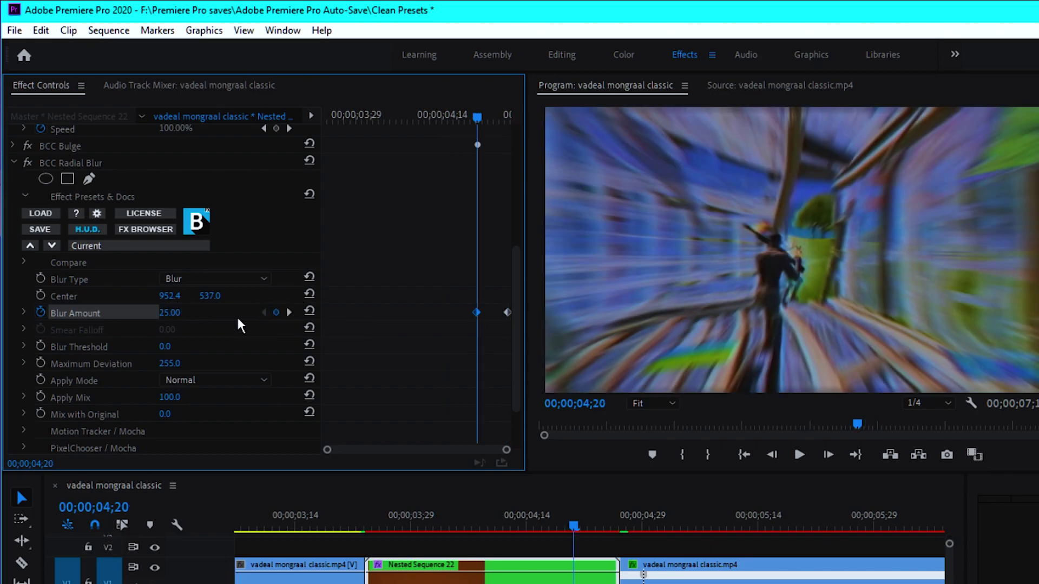
left_click_drag(174, 318, 165, 317)
left_click(181, 307)
type("0")
key("Return")
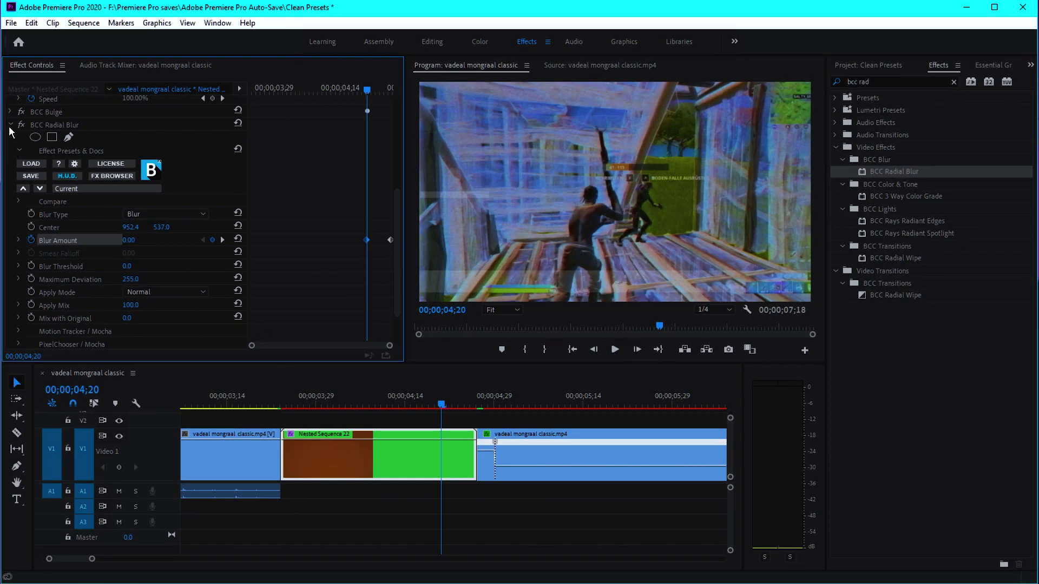
left_click(10, 125)
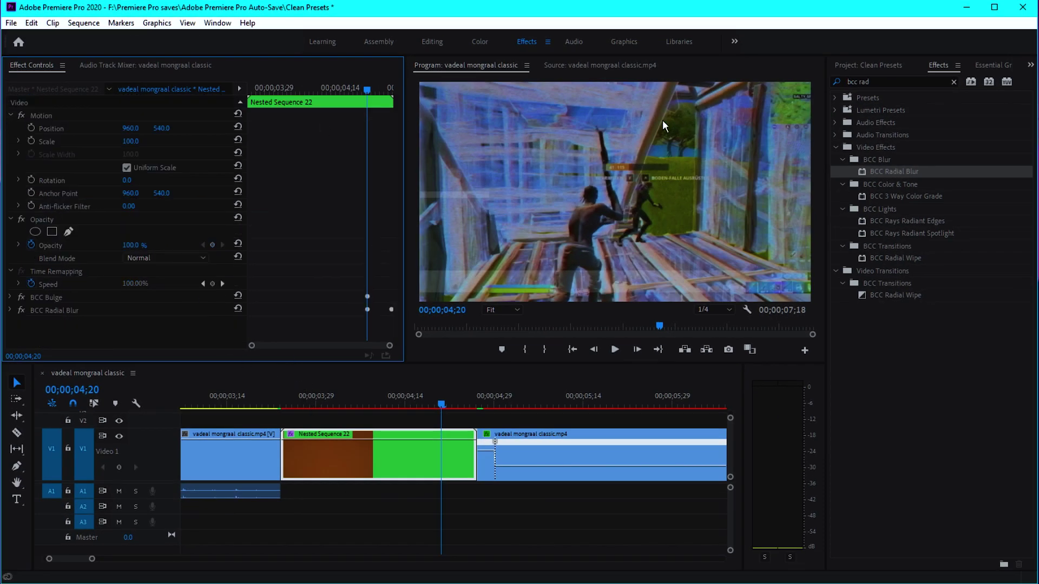
Step: Find the Sapphire S_Shake effect and apply it to the nested clip
left_click(891, 80)
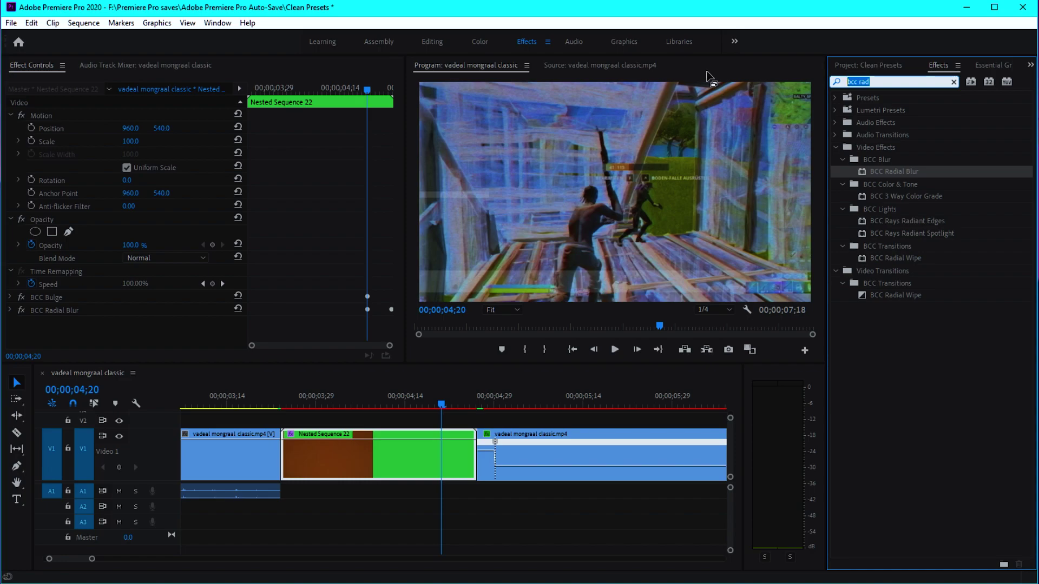
type("s_shake")
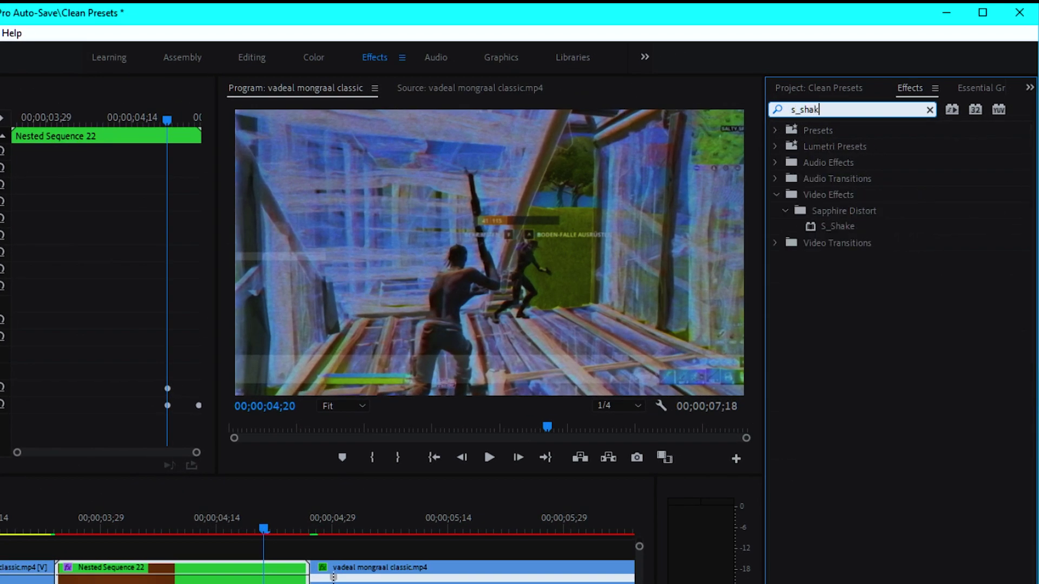
left_click_drag(837, 226, 157, 581)
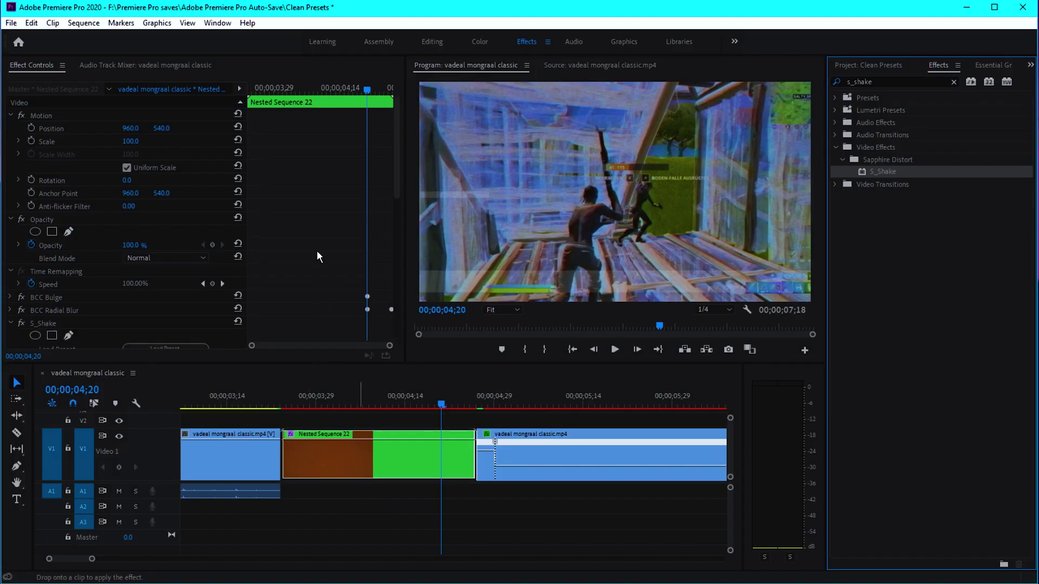
Step: Set the S_Shake effect's X Rand Amp and Y Rand Amp to 0 on the nested clip
scroll(318, 253, "down", 5)
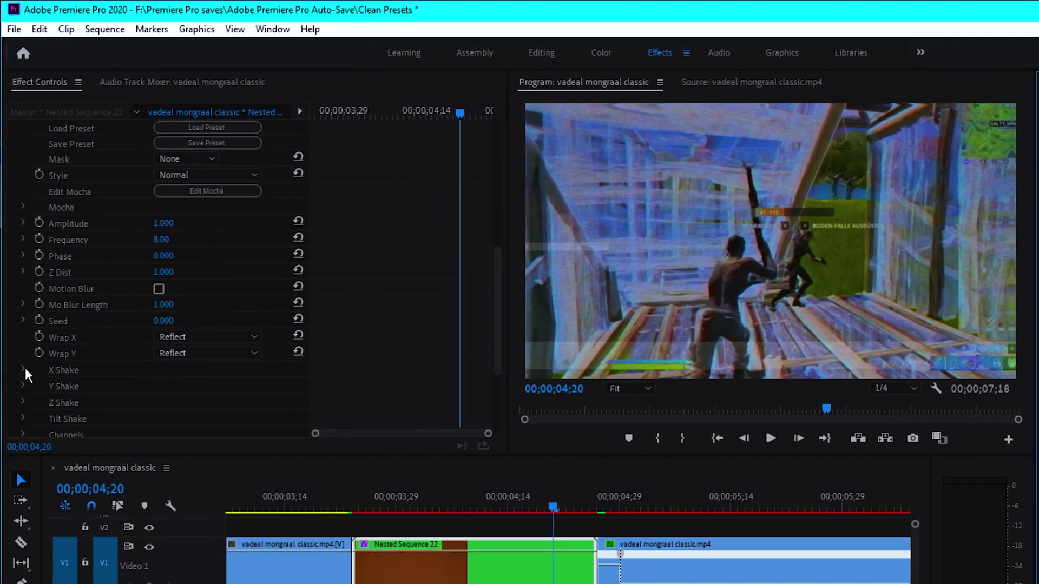
left_click(42, 296)
scroll(86, 282, "down", 2)
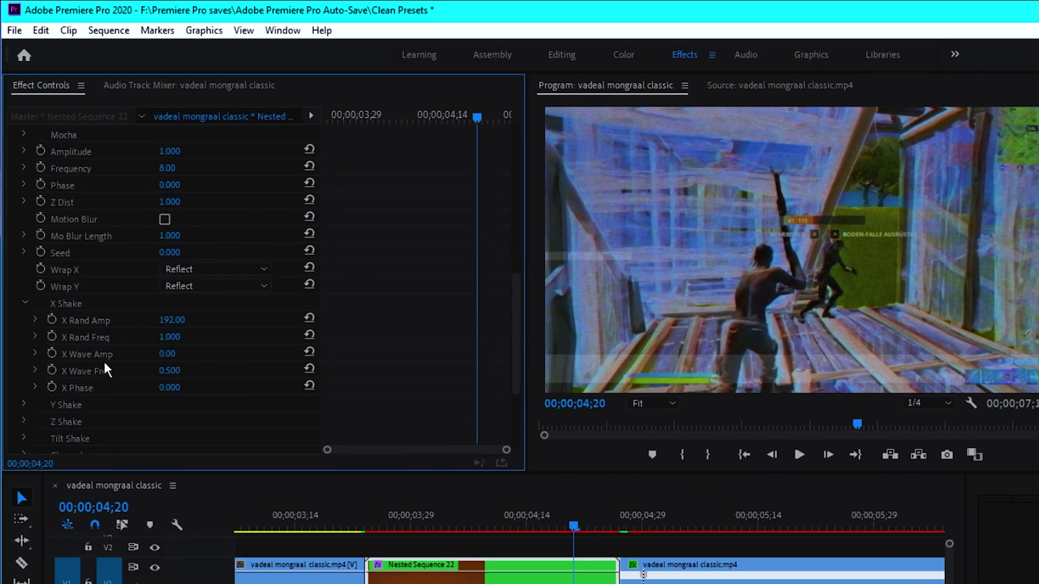
left_click_drag(170, 325, 116, 325)
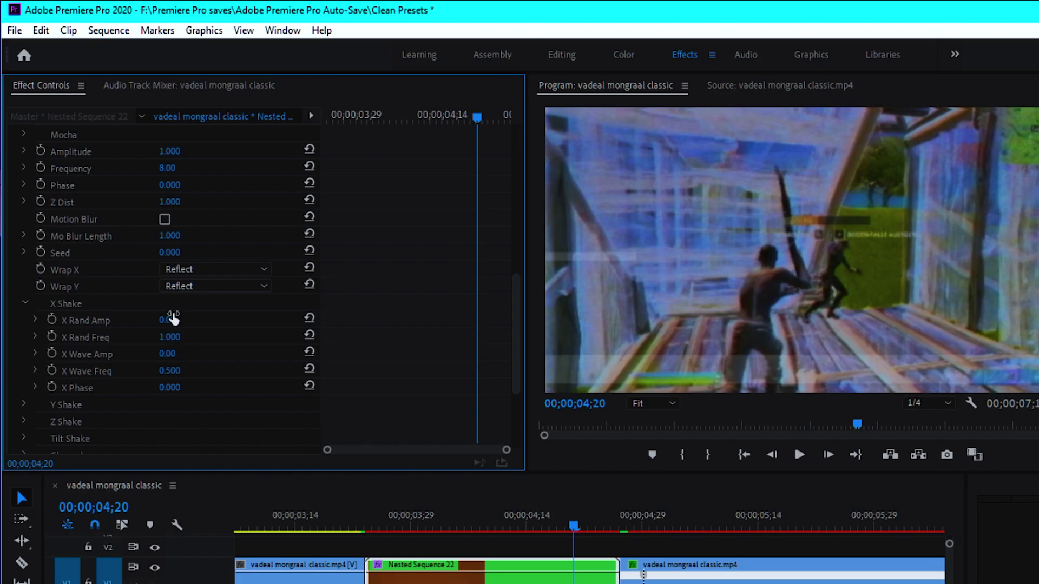
scroll(109, 323, "down", 3)
left_click(24, 324)
left_click_drag(167, 341, 113, 340)
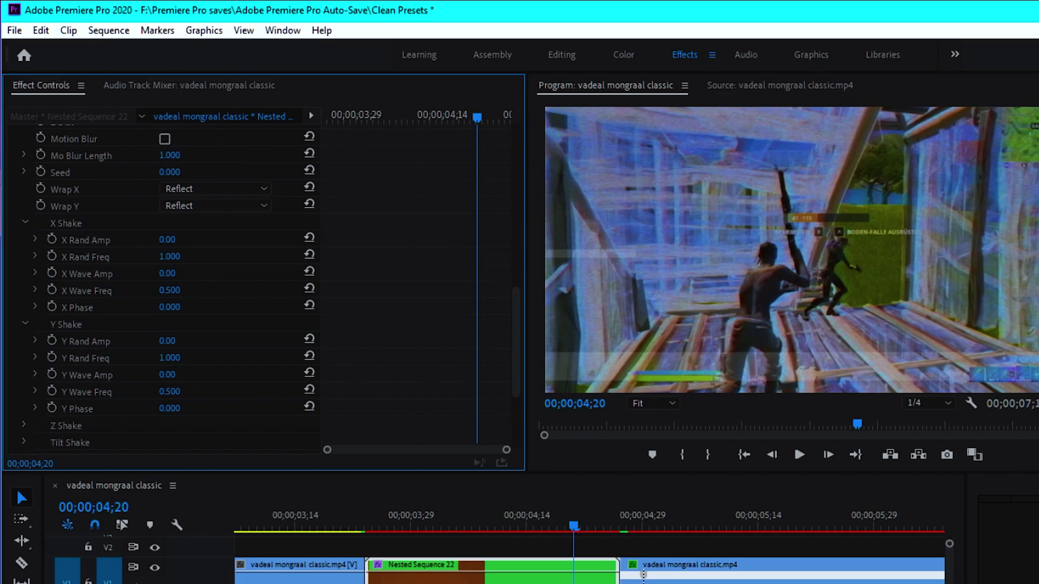
Step: Set the Y Wave Amp of the shake to 4
left_click(172, 374)
type("4")
key("Return")
Step: Start keyframing the shake's Amplitude and Frequency at 00;00;04;04 and set both to 0
scroll(462, 270, "up", 10)
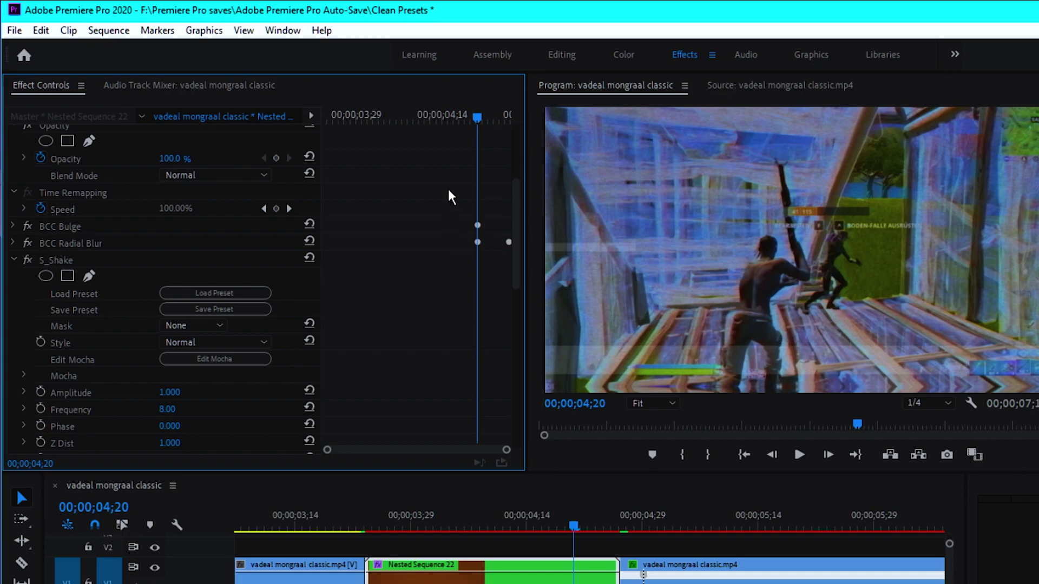
left_click_drag(443, 116, 384, 119)
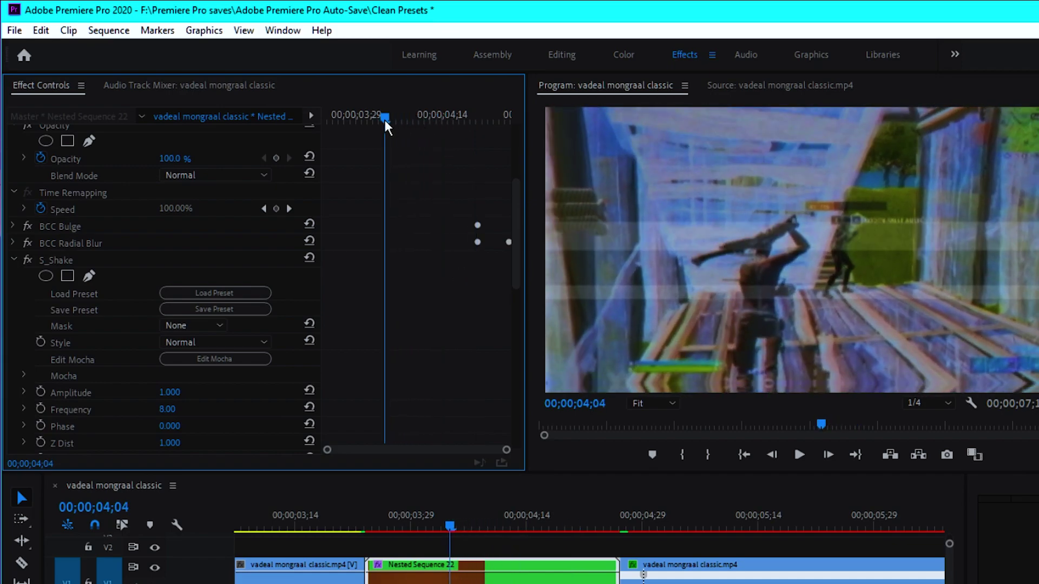
scroll(389, 351, "down", 3)
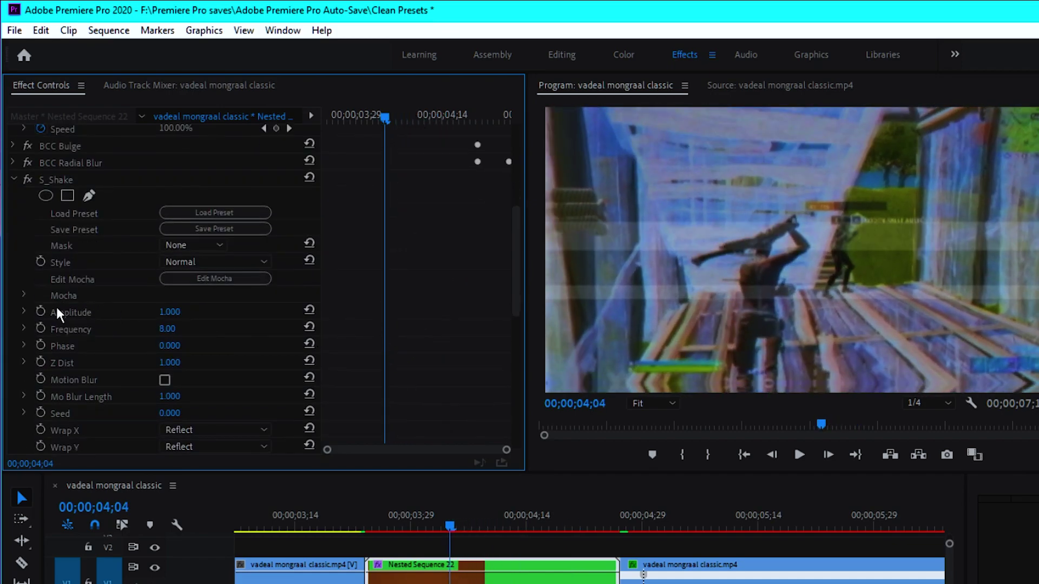
left_click(40, 312)
left_click(39, 328)
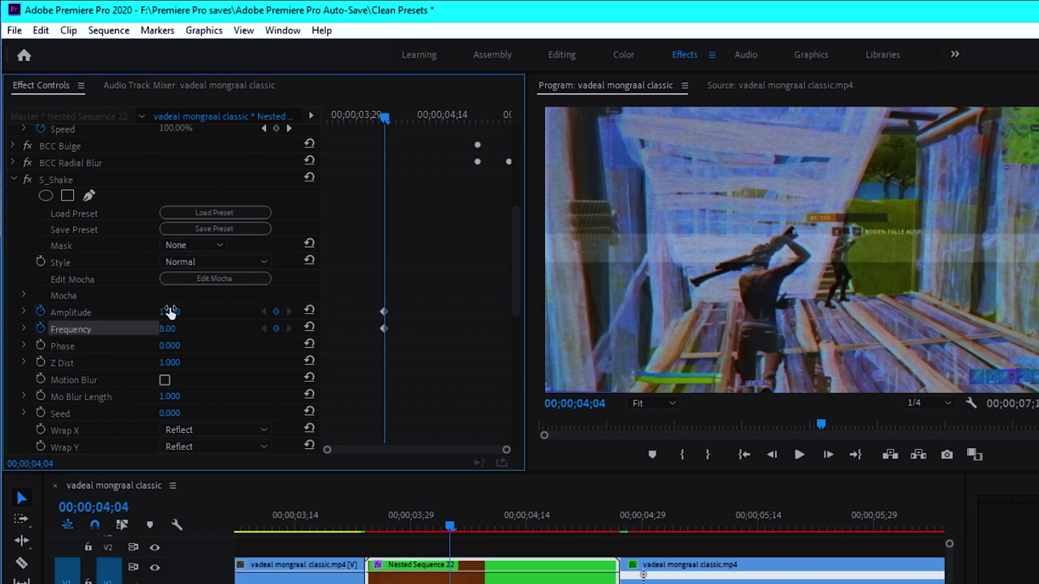
left_click(172, 329)
type("0")
key("Return")
Step: Add shake keyframes at 00;00;04;18 with Amplitude 0.8 and Frequency 8
left_click_drag(407, 119, 463, 115)
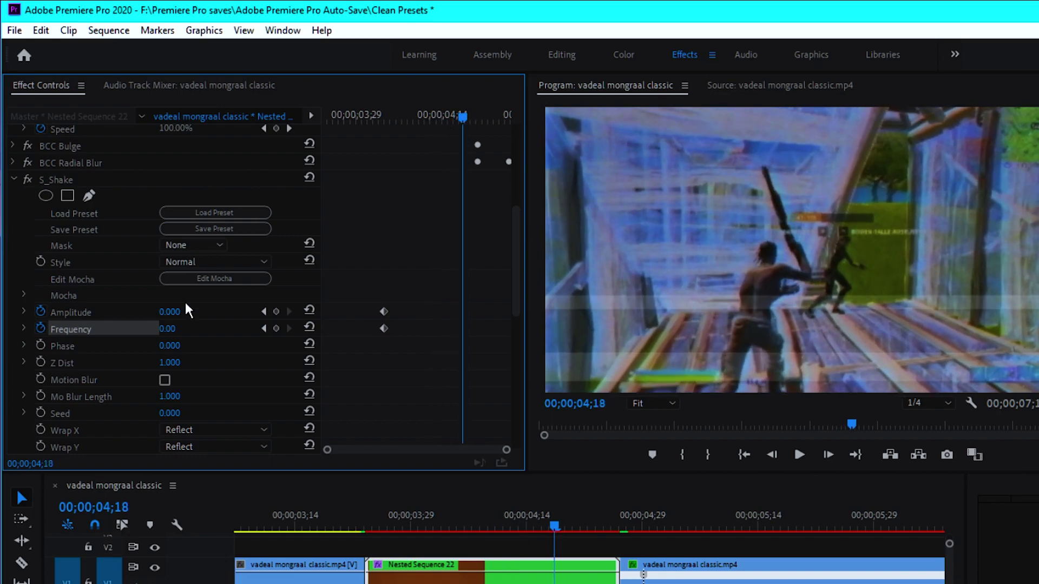
type("0.8")
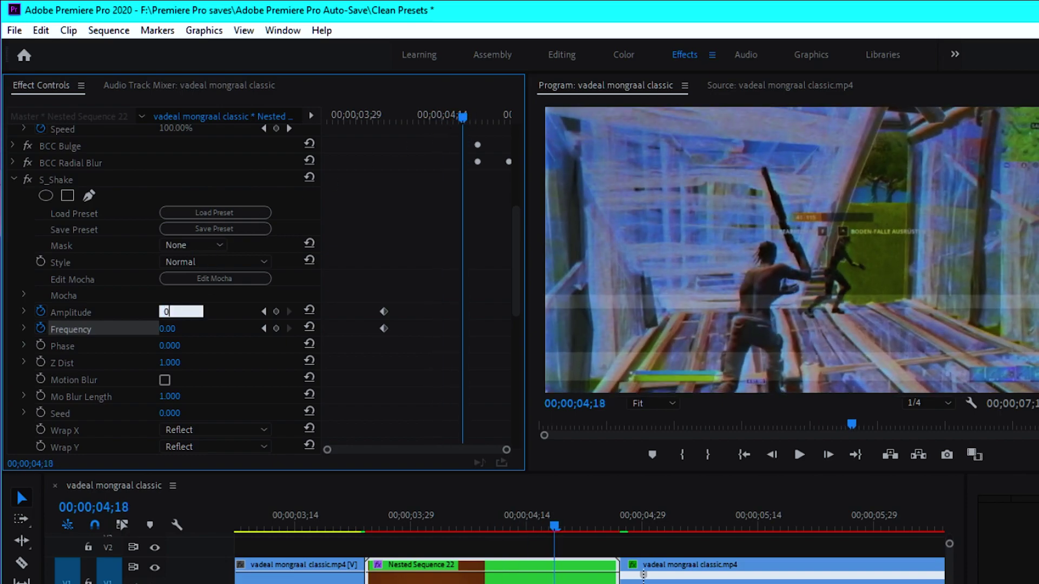
left_click(180, 325)
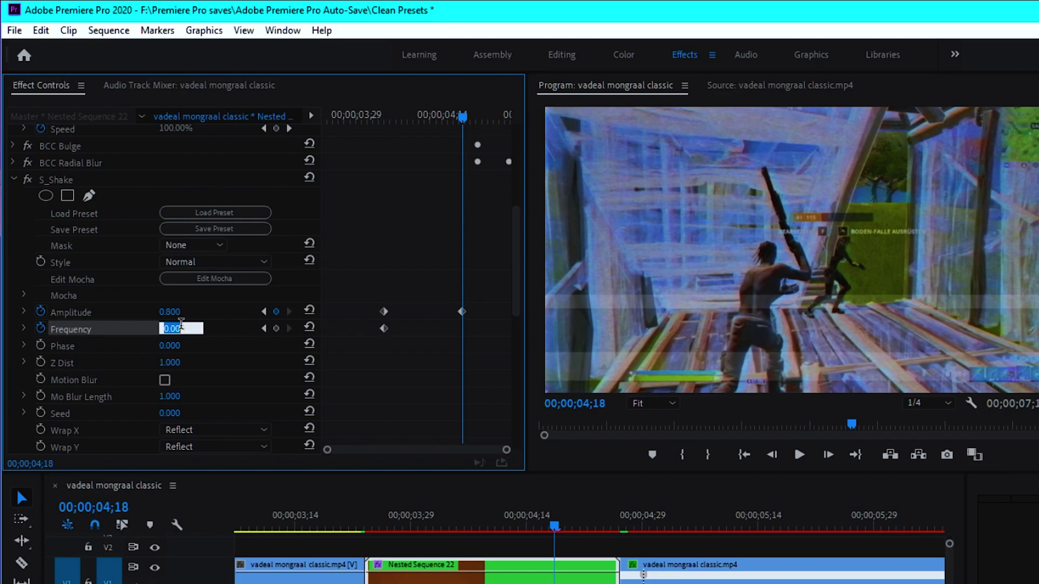
type("8")
key("Return")
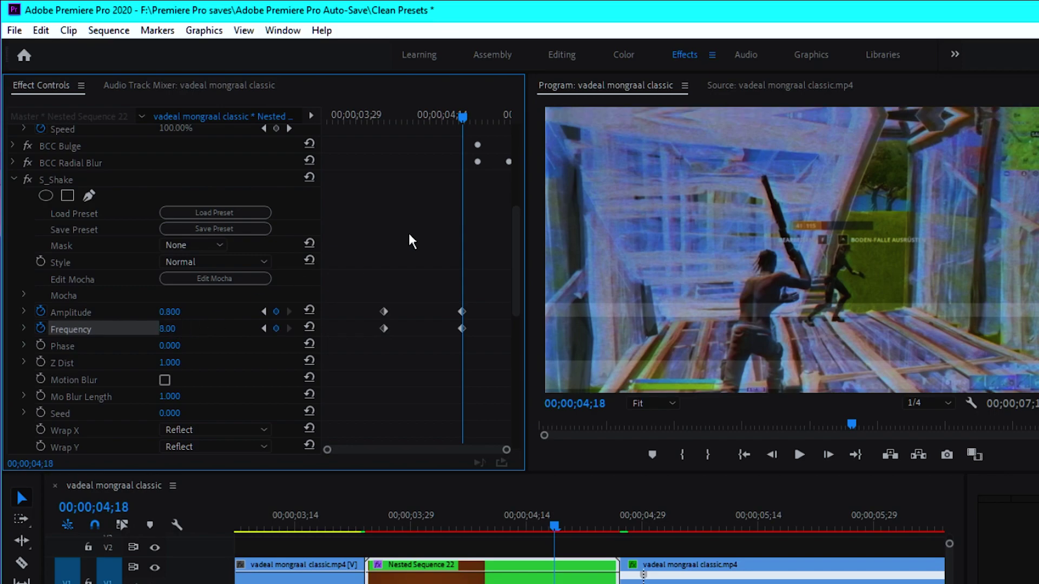
Step: Add shake keyframes at 00;00;04;25 with Amplitude 1.2 and Frequency 17
left_click_drag(490, 116, 508, 116)
left_click(181, 309)
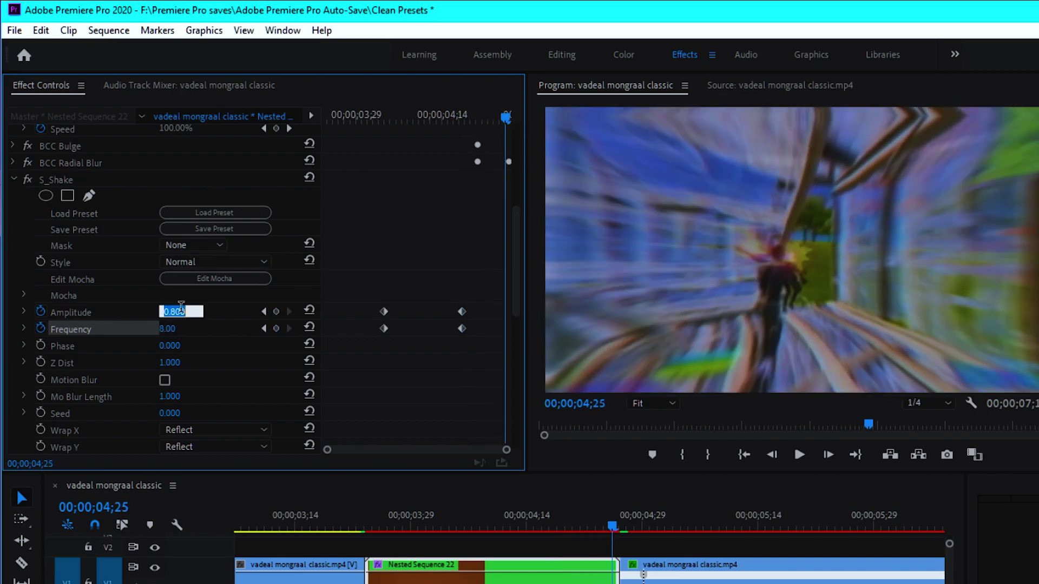
type("1")
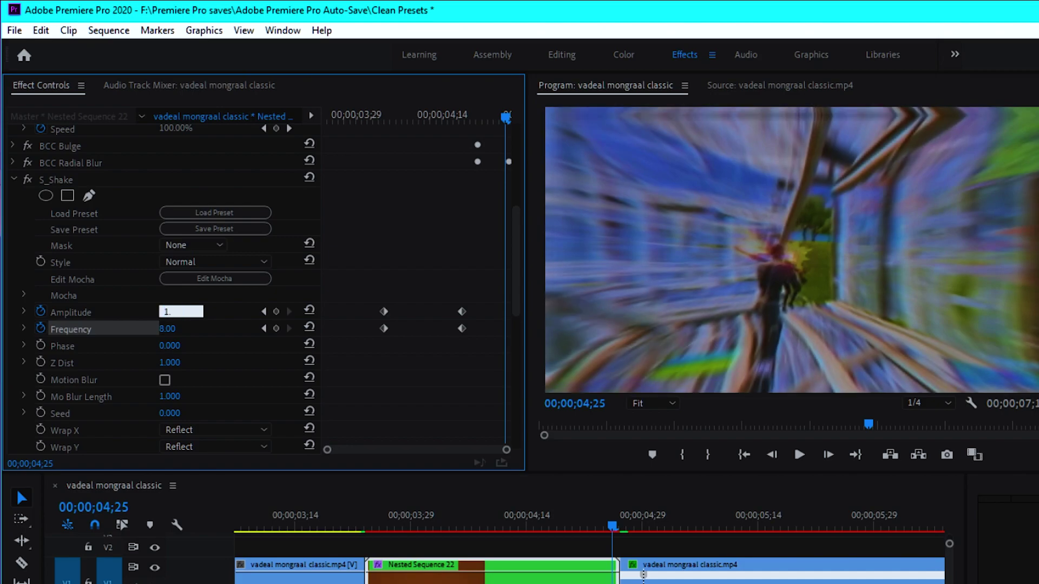
type(".2")
key("Return")
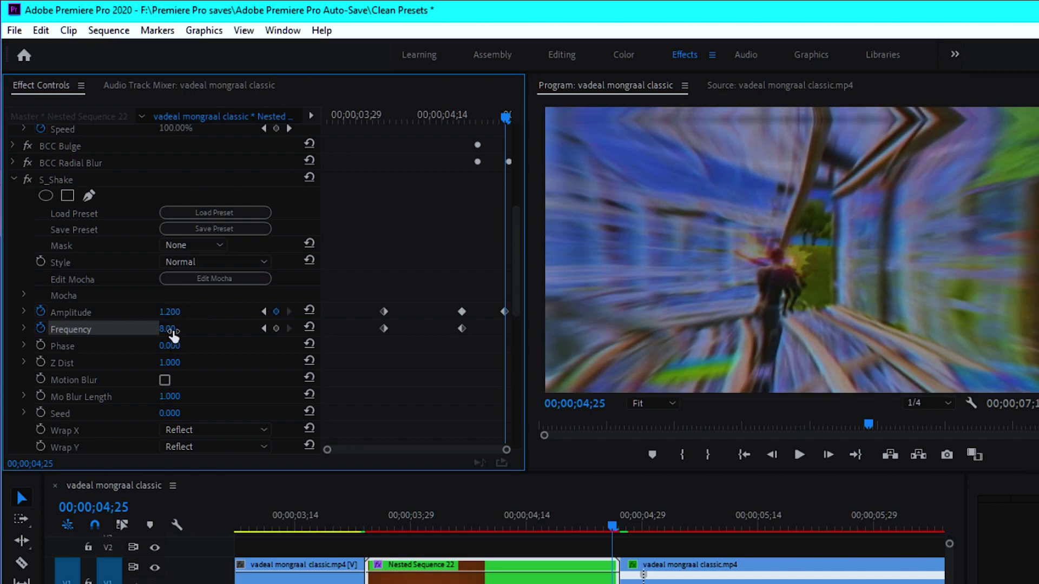
left_click(180, 324)
type("17")
key("Return")
Step: Change all Amplitude and Frequency keyframes of the shake to Continuous Bezier interpolation
left_click_drag(373, 276, 511, 347)
right_click(507, 311)
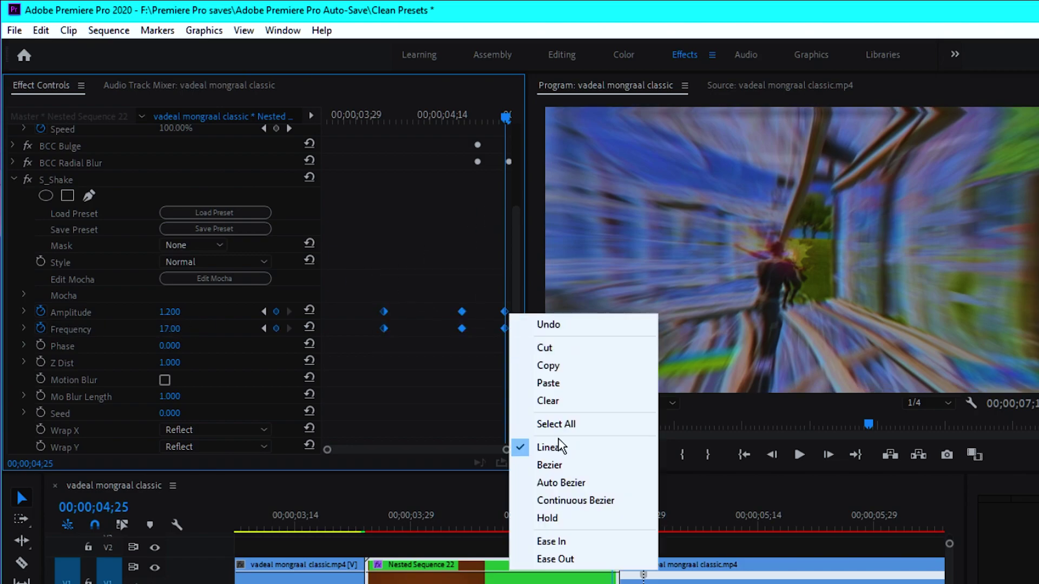
left_click(578, 501)
Step: Deselect the clip, save the project and preview playback from 00;00;03;22
left_click(357, 526)
left_click(400, 544)
key("ctrl+s")
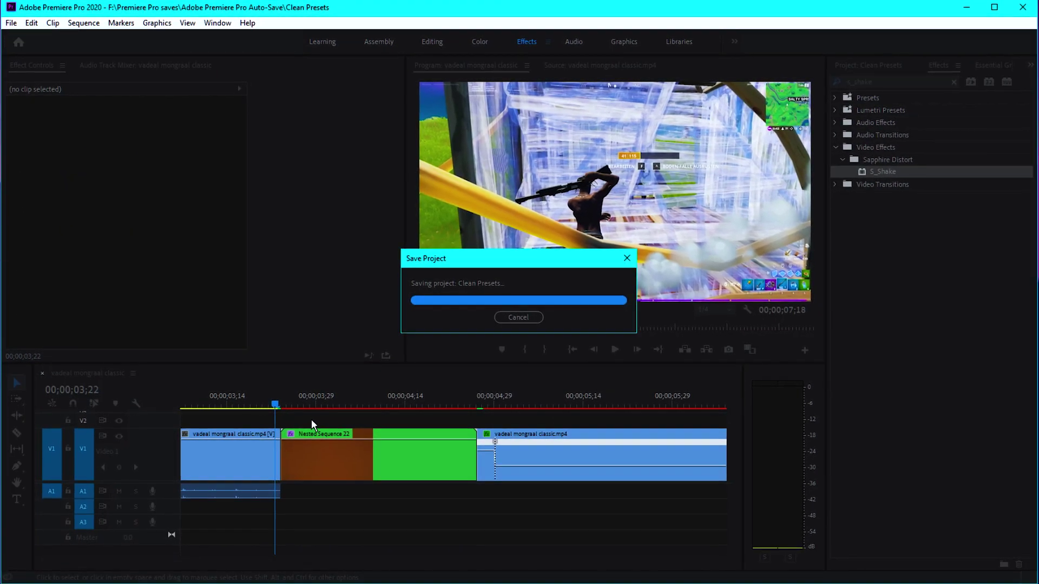
key("space")
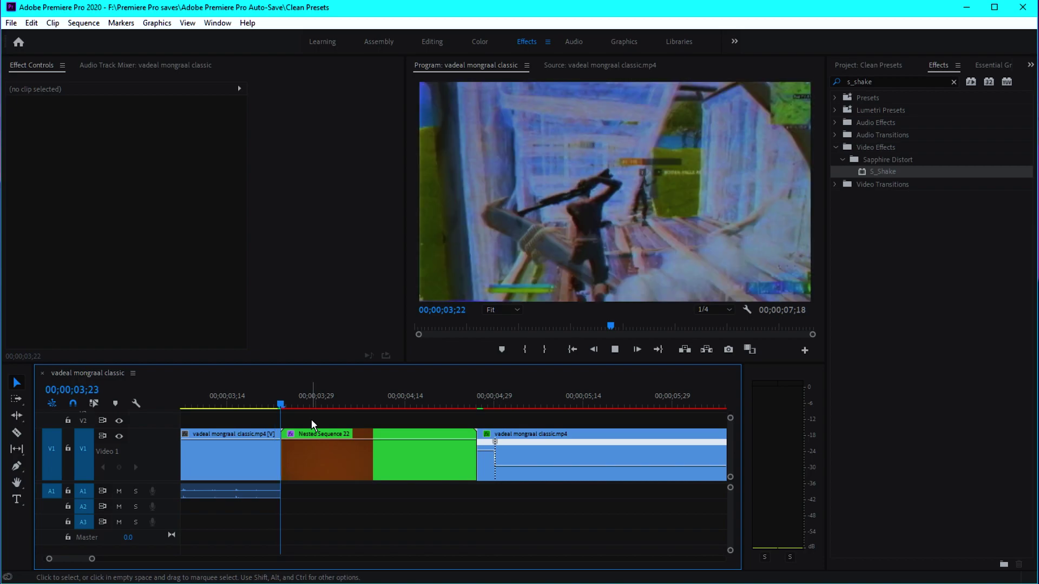
left_click(286, 402)
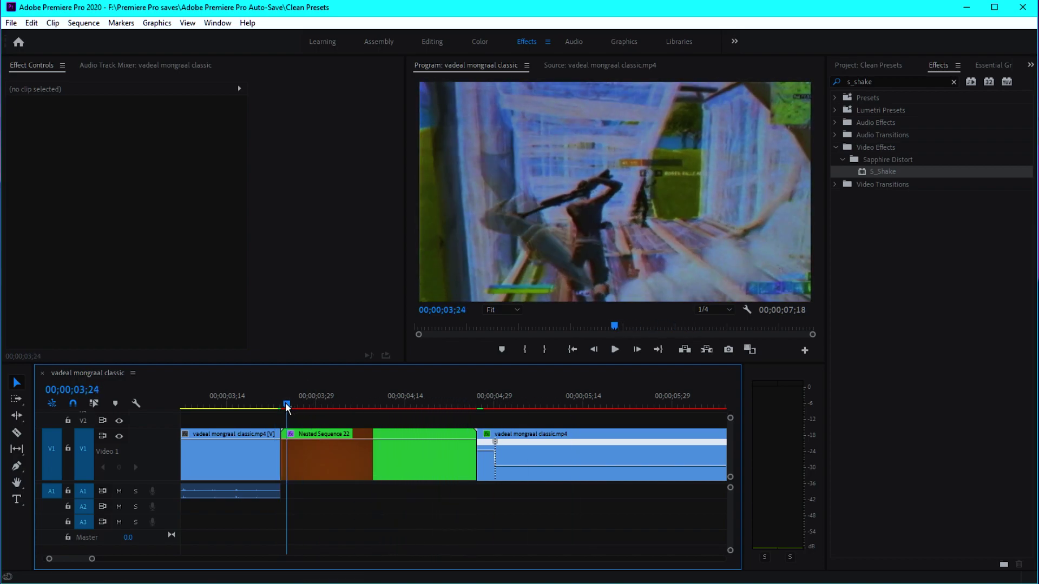
Step: Enable Motion Blur in the nested clip's S_Shake effect and collapse its settings
left_click(329, 403)
left_click(332, 436)
scroll(86, 292, "down", 5)
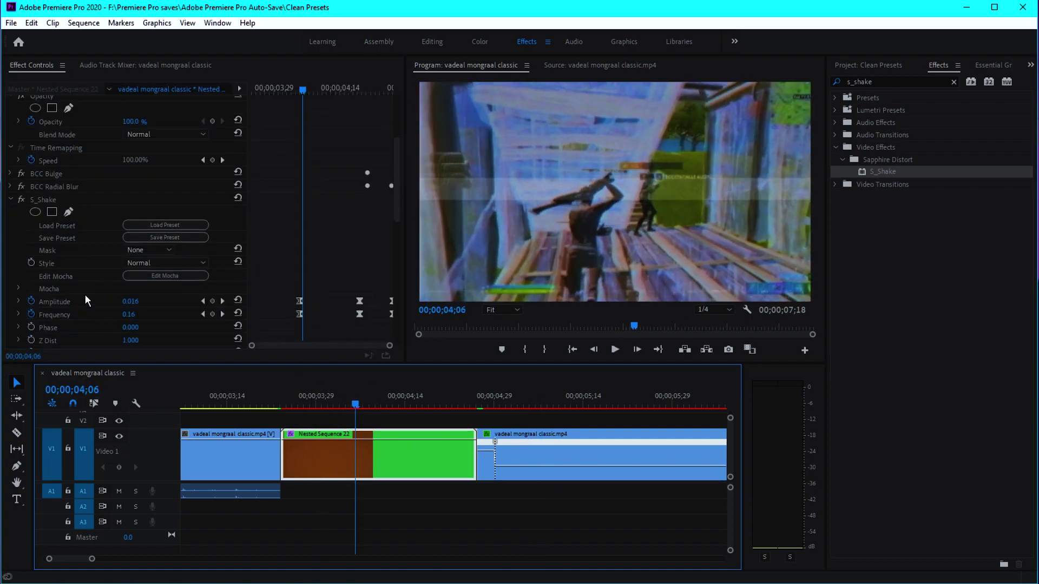
left_click(126, 280)
left_click(127, 280)
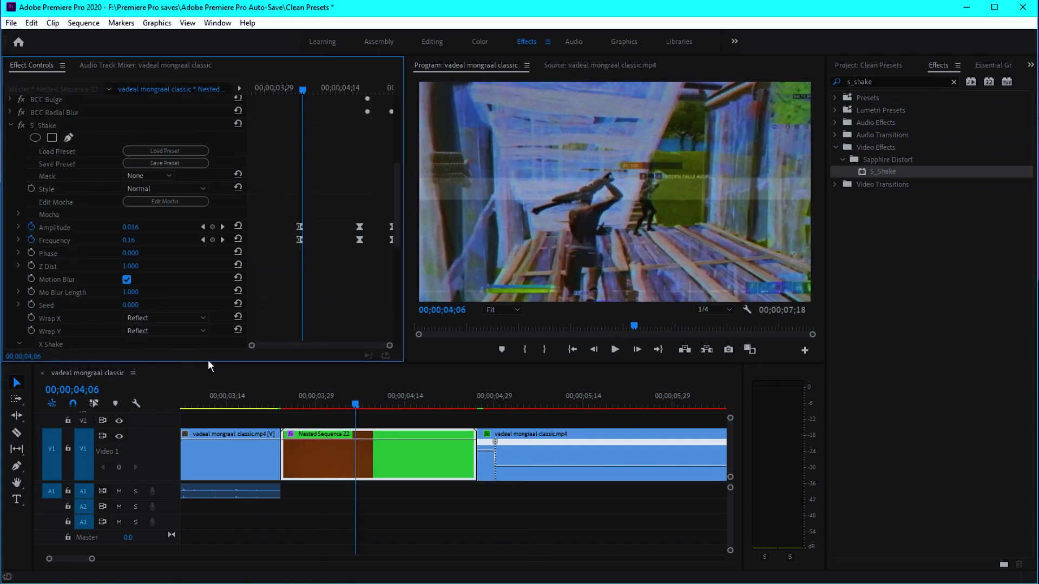
left_click(10, 124)
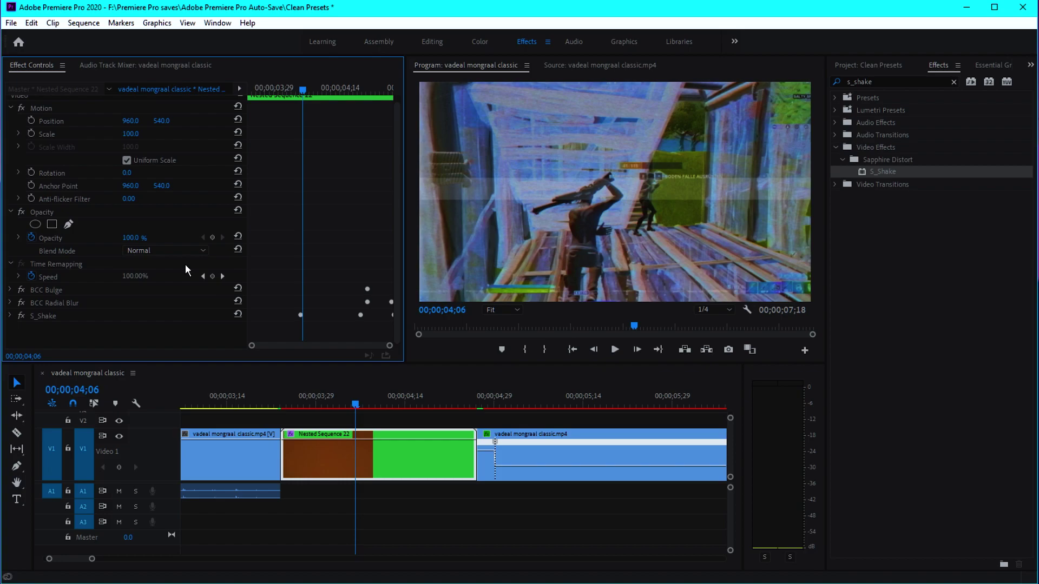
Step: Preview playback from the nested clip's start and render the selected nested clip
left_click(277, 403)
key("space")
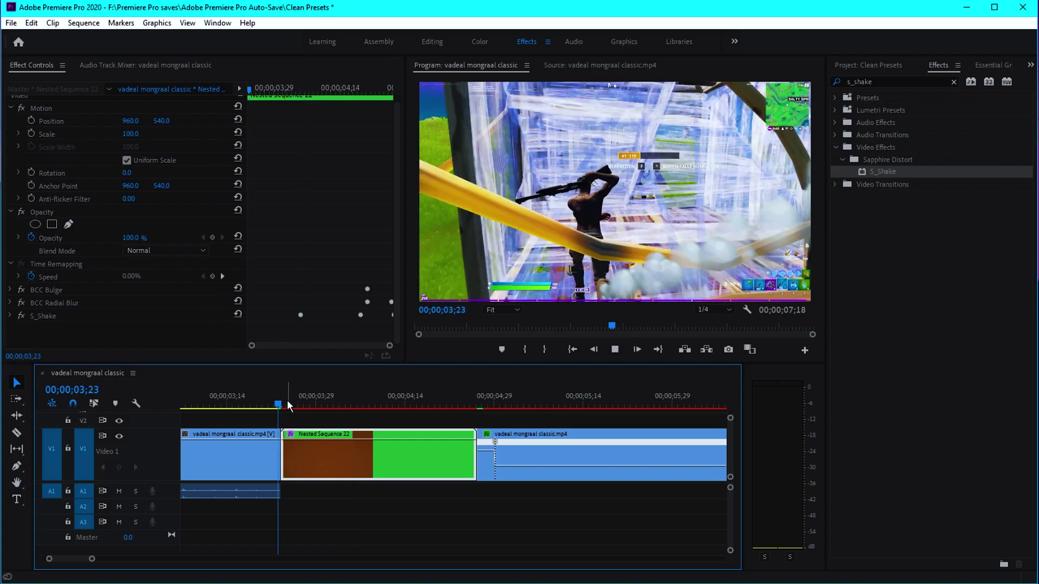
left_click(347, 403)
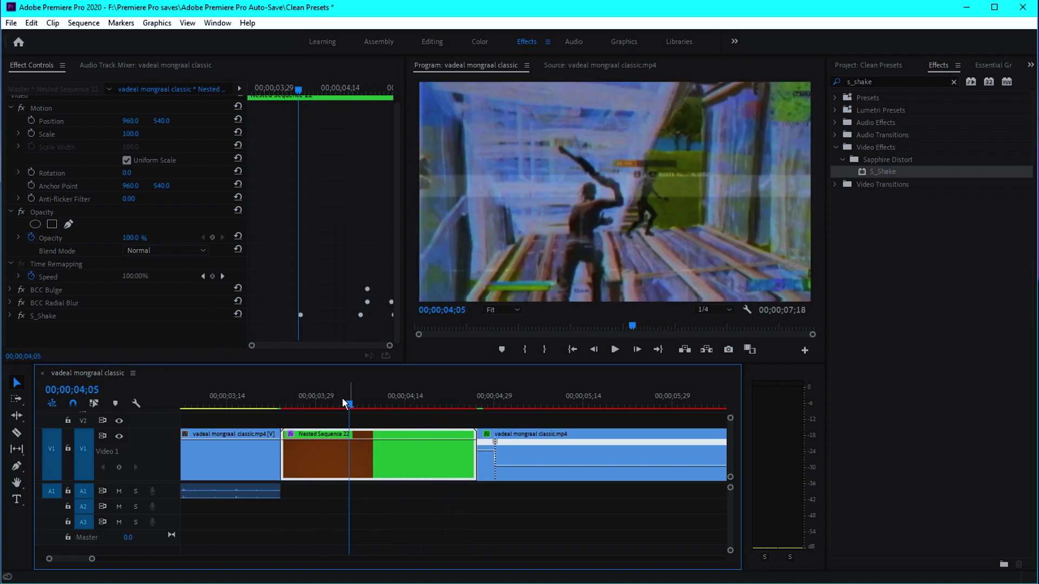
left_click(84, 24)
left_click(125, 88)
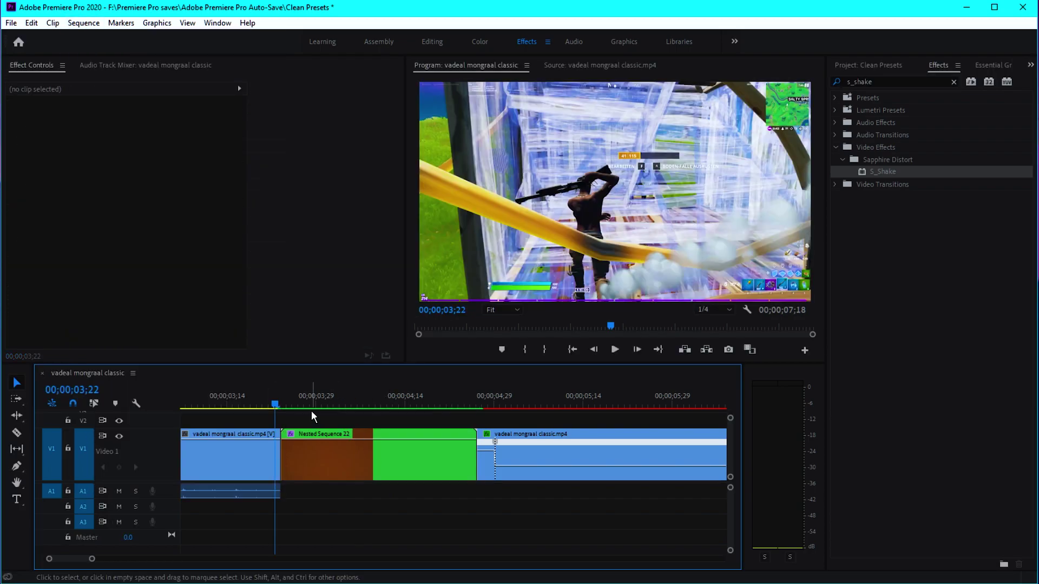
Step: Play back the rendered nested clip from 00;00;03;22 to review the shake
key("space")
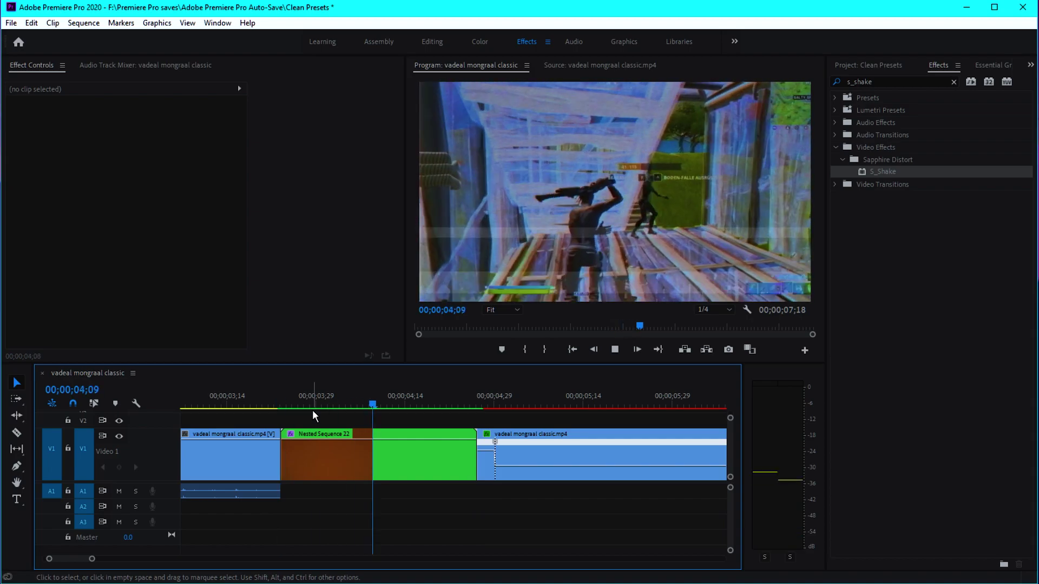
left_click(277, 406)
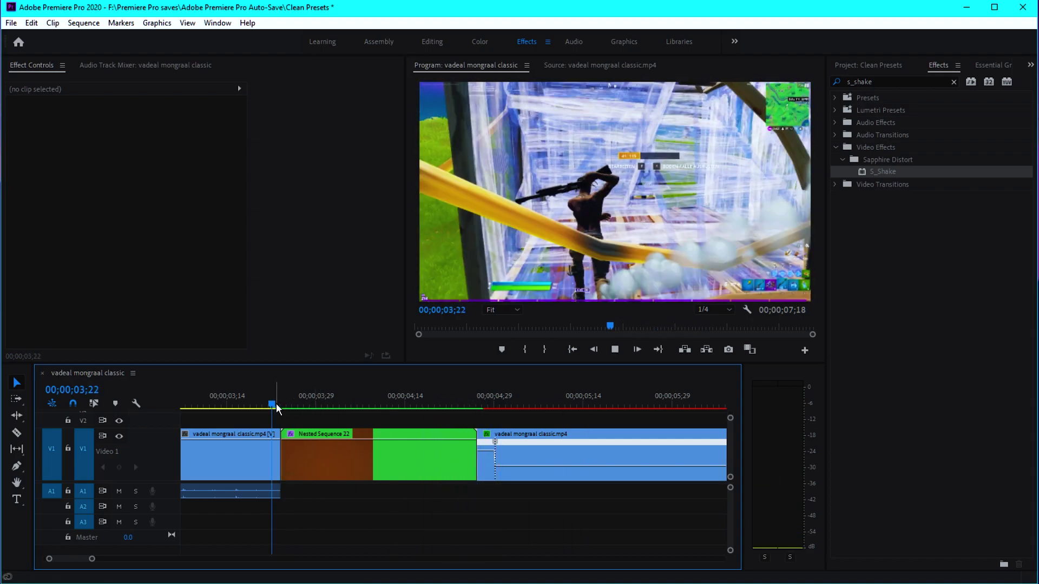
mouse_move(276, 404)
left_mouse_down()
mouse_move(289, 400)
mouse_move(281, 402)
left_mouse_up()
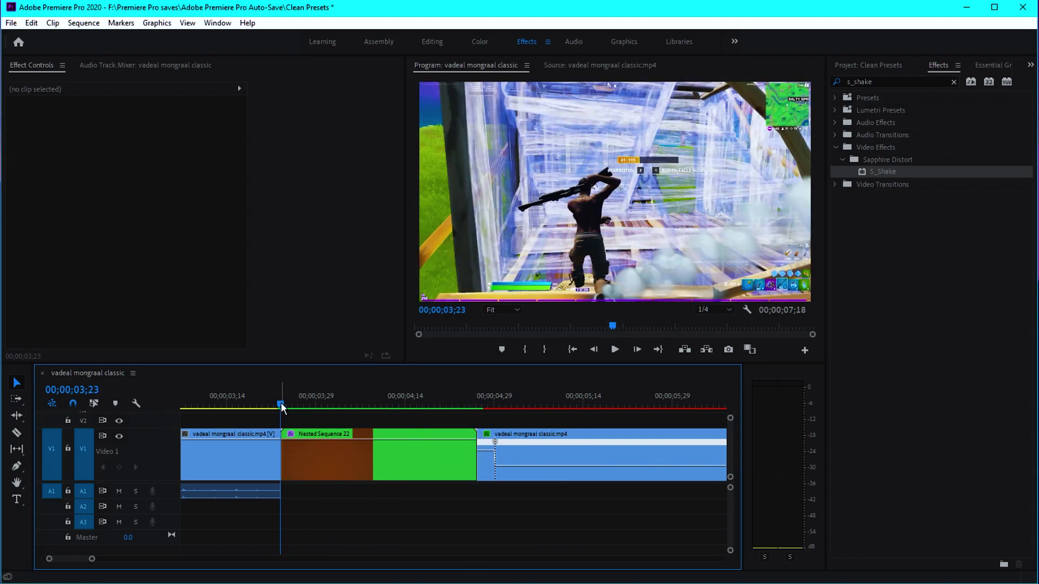
left_click(293, 401)
key("space")
Step: Nest the slow-motion clip following the first nest under its default name and apply S_Shake to it
left_click(506, 457)
right_click(537, 446)
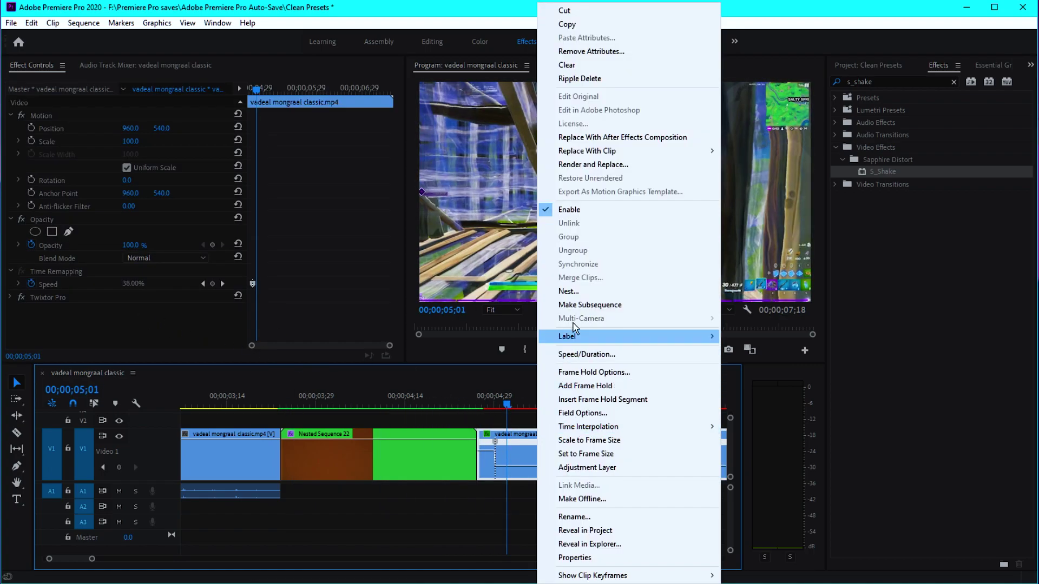
left_click(557, 290)
left_click(486, 288)
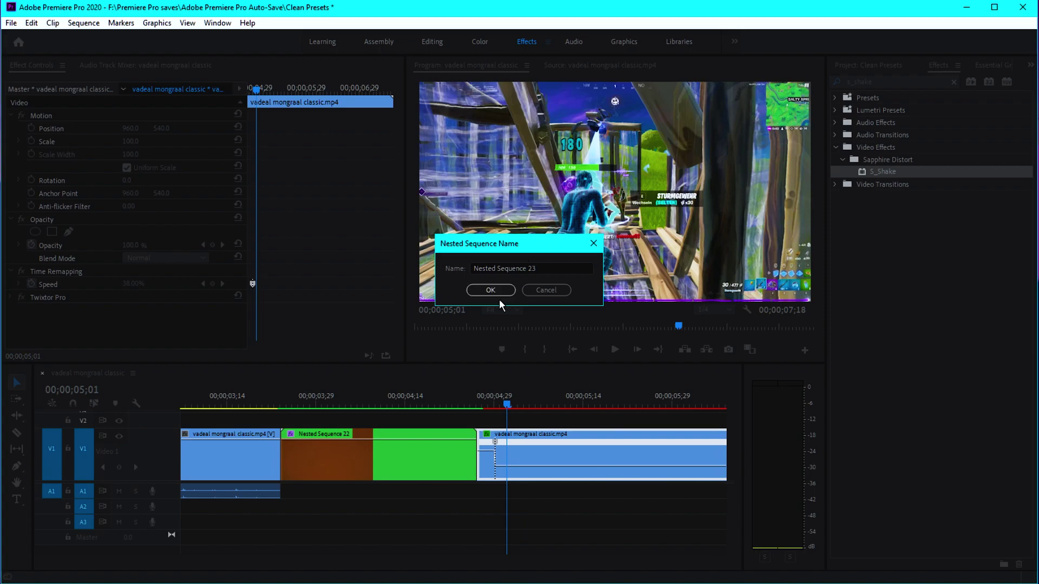
left_click_drag(883, 172, 515, 435)
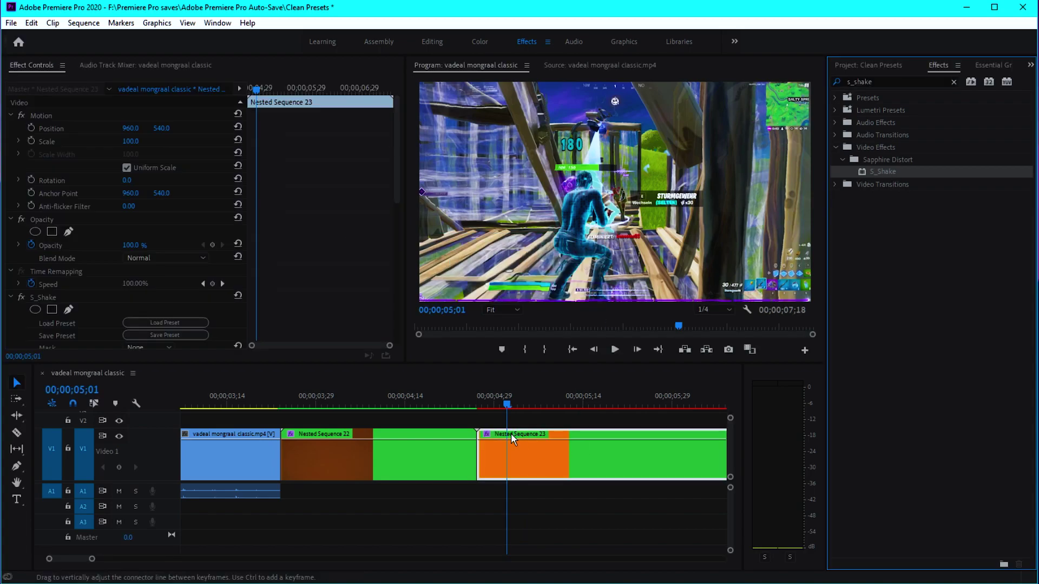
Step: Enable Amplitude and Frequency keyframing in S_Shake at the second nested clip's start and lower X Rand Amp to about 58
left_click(249, 89)
scroll(300, 176, "down", 5)
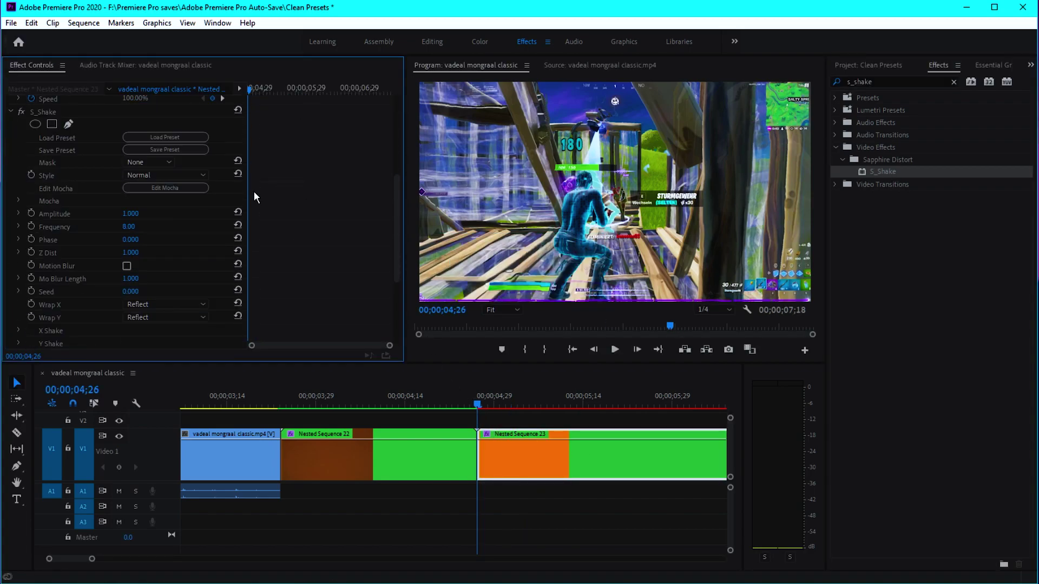
scroll(22, 216, "down", 5)
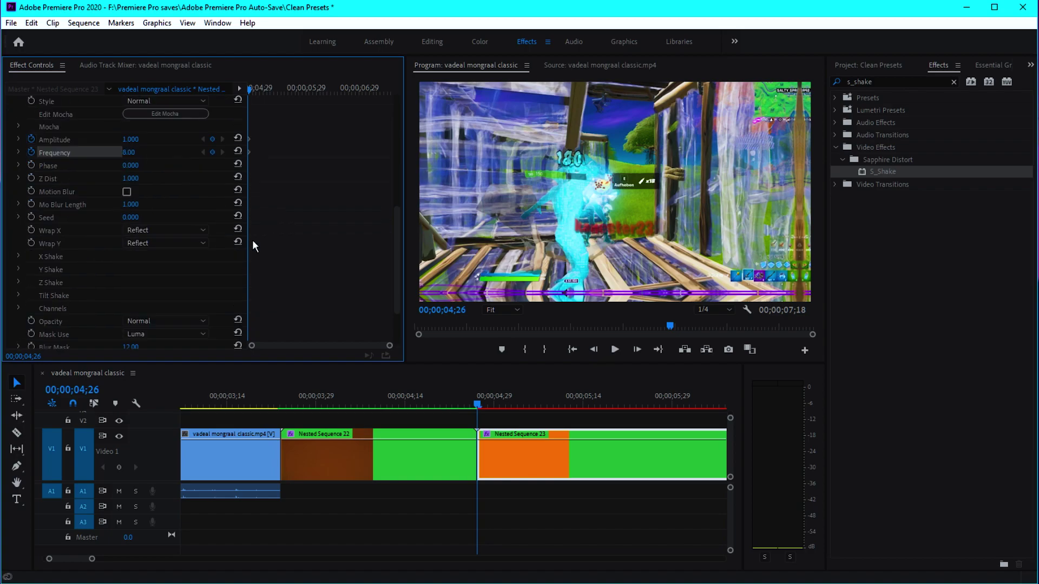
left_click(18, 195)
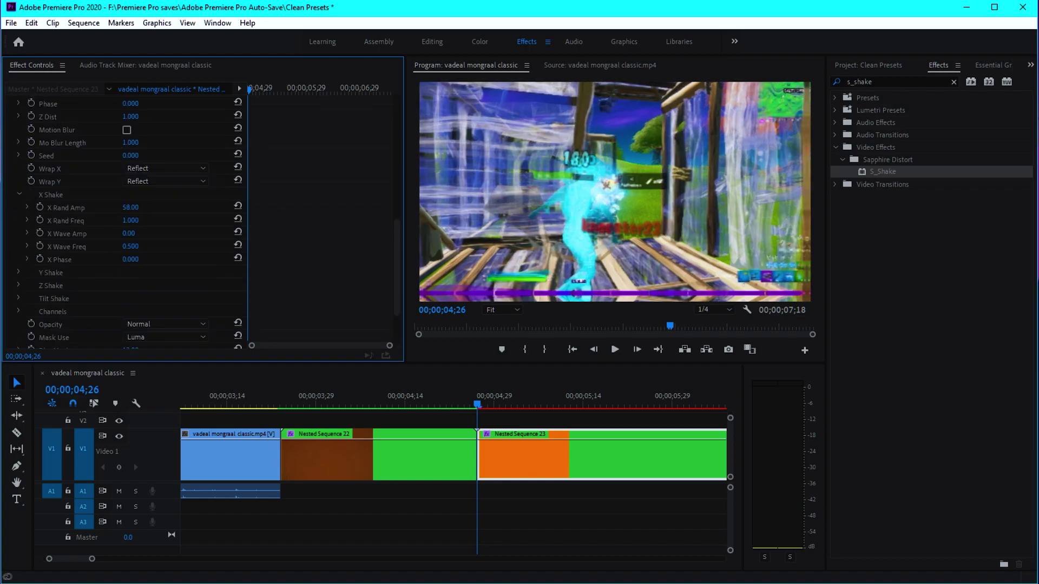
left_click(18, 195)
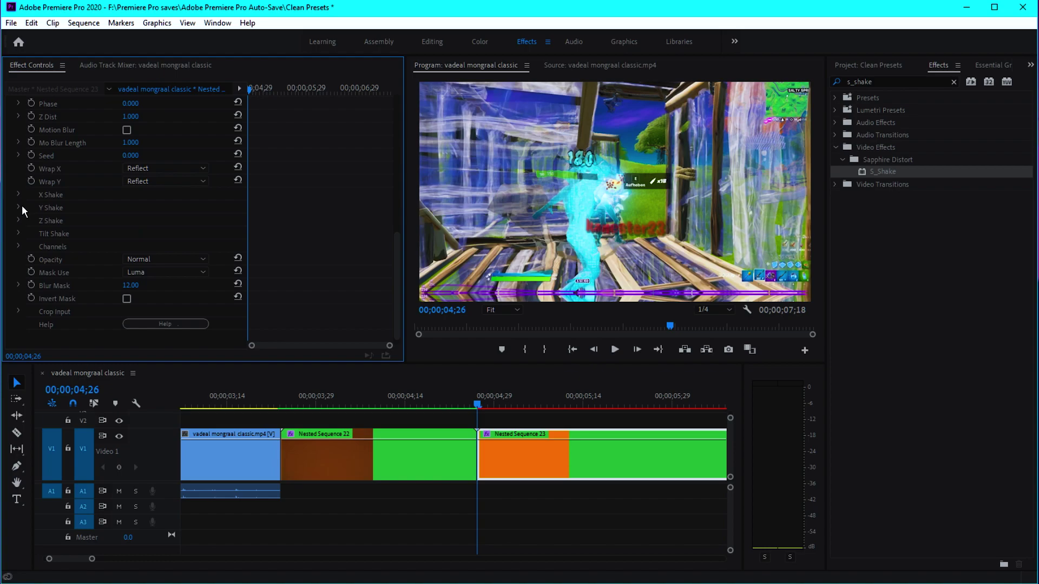
Step: In the effect's Y Shake settings, set Y Rand Amp to 4 and Y Wave Amp to 5
left_click(19, 208)
left_click(131, 221)
type("4")
key("Return")
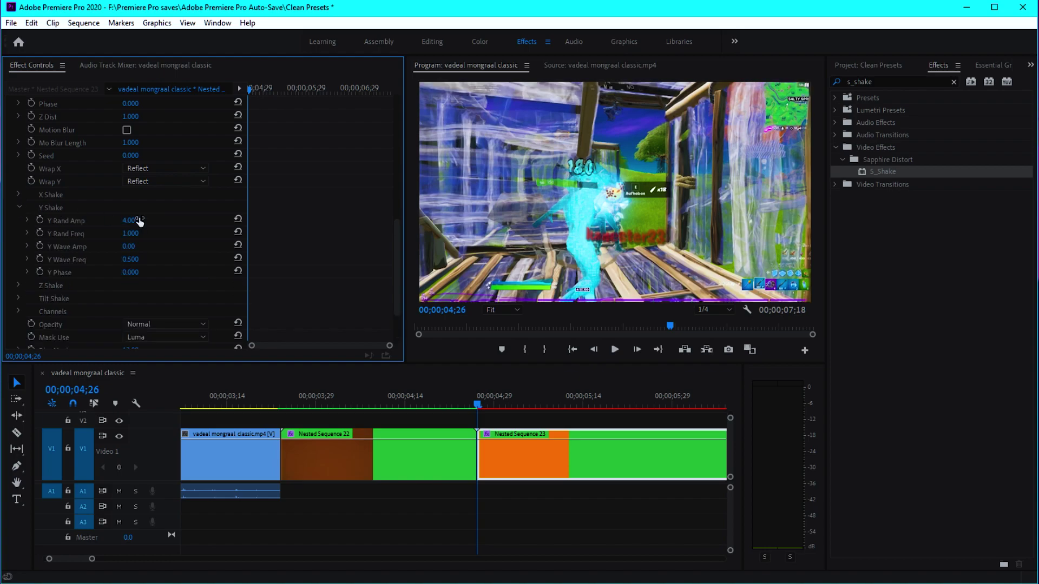
left_click(130, 246)
type("5")
key("Return")
Step: Set S_Shake's starting Amplitude keyframe to 2.2 and enter a new value for the starting Frequency keyframe
scroll(316, 206, "up", 5)
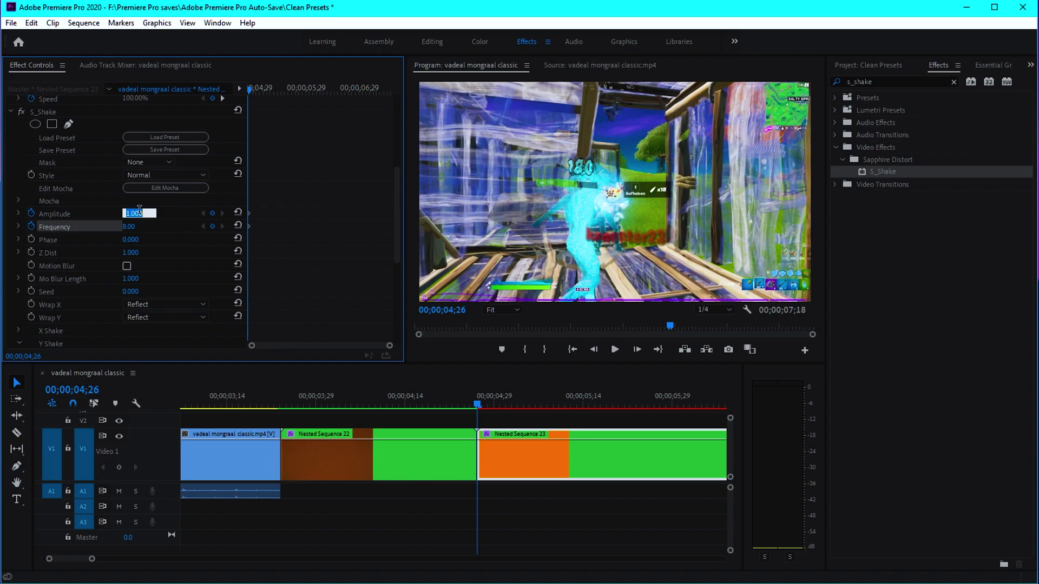
type("2.2")
key("Tab")
type("1")
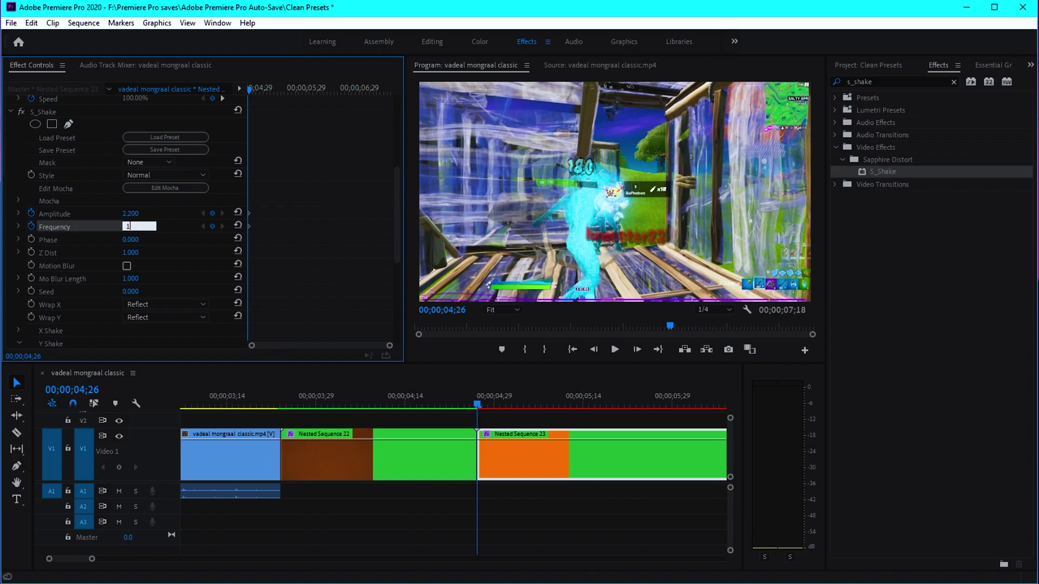
key("Return")
Step: Add Amplitude and Frequency keyframes with value 0 at 00;00;05;04
key("space")
left_click(131, 214)
type("00")
key("Tab")
type("0")
key("Return")
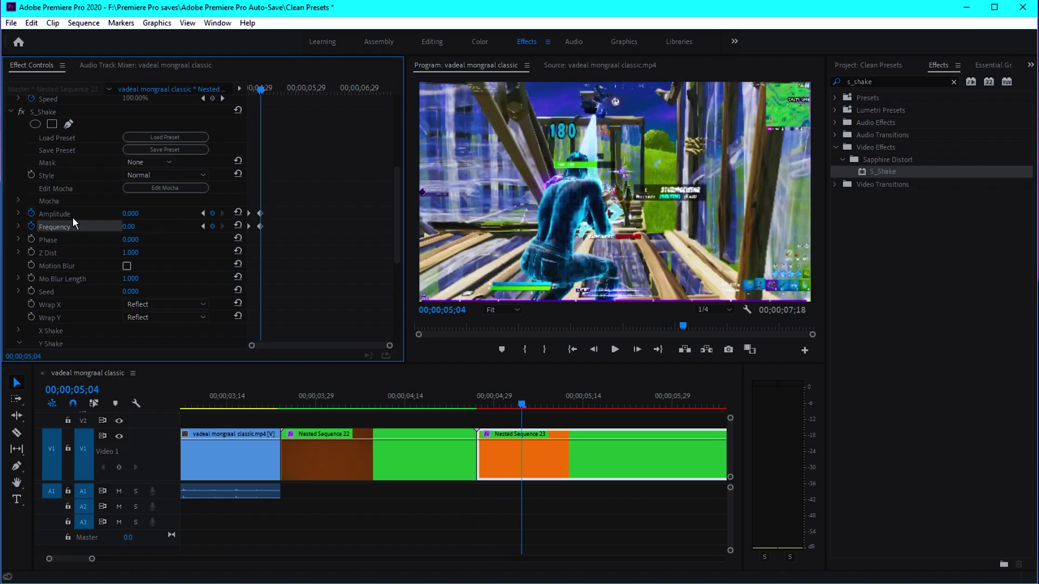
Step: Set S_Shake's Frequency to 16 and remove its keyframing, accepting the deletion of the existing Frequency keyframes
left_click(238, 225)
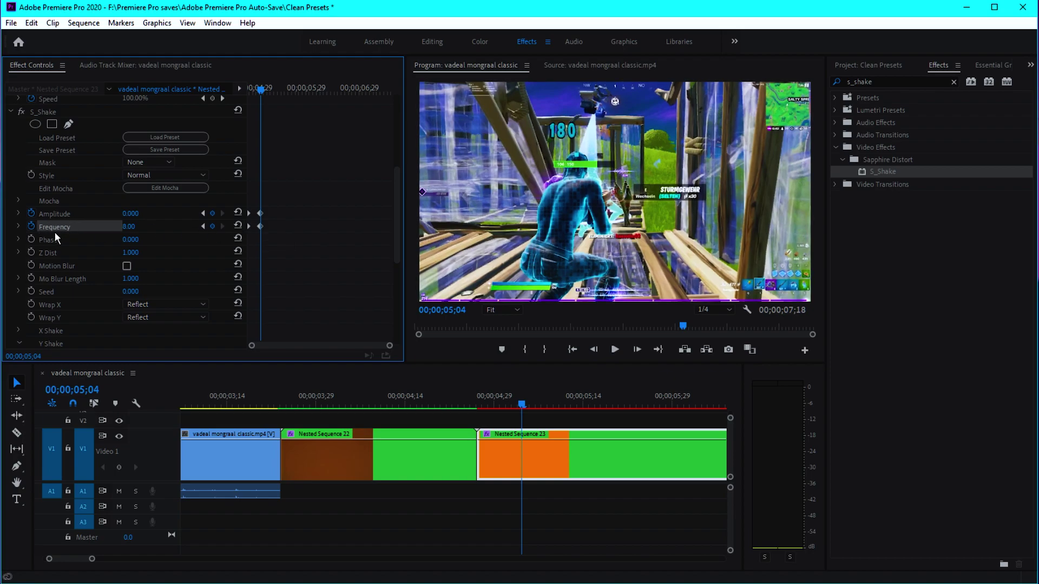
left_click(139, 228)
type("16")
key("Return")
left_click(31, 227)
left_click(560, 314)
Step: Apply eased interpolation to both S_Shake Amplitude keyframes and save the project
right_click(261, 214)
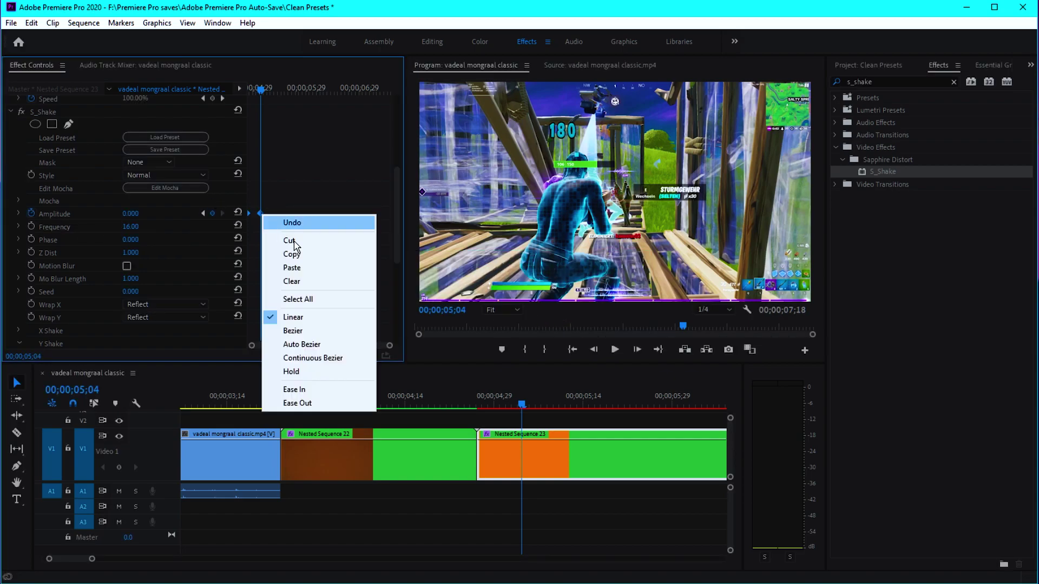
left_click(363, 357)
left_click(319, 402)
left_click(352, 420)
key("ctrl+s")
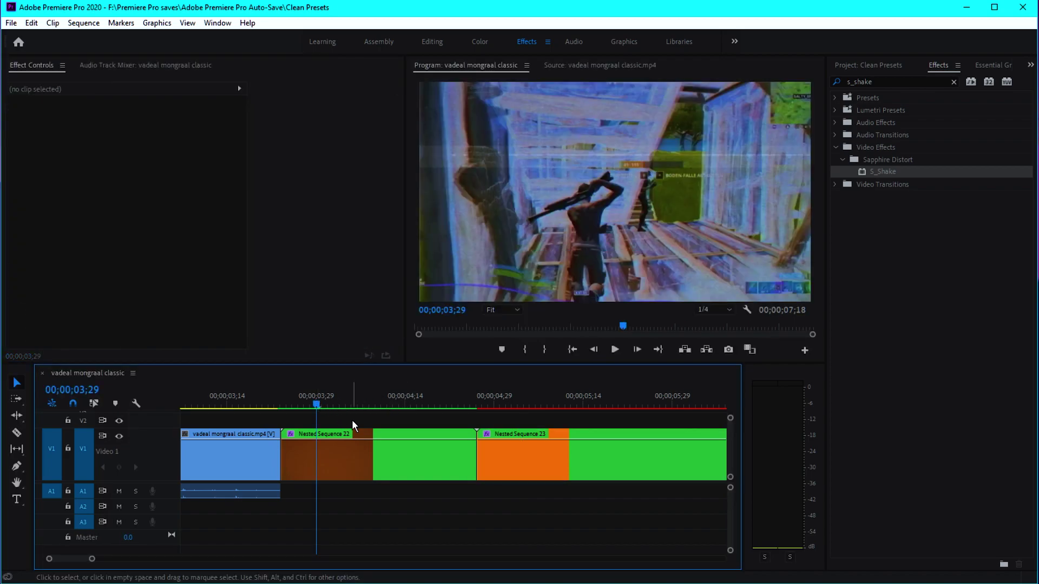
Step: Play back the transition from the first nested clip into the second to review the shake
left_click(418, 405)
key("space")
key("space")
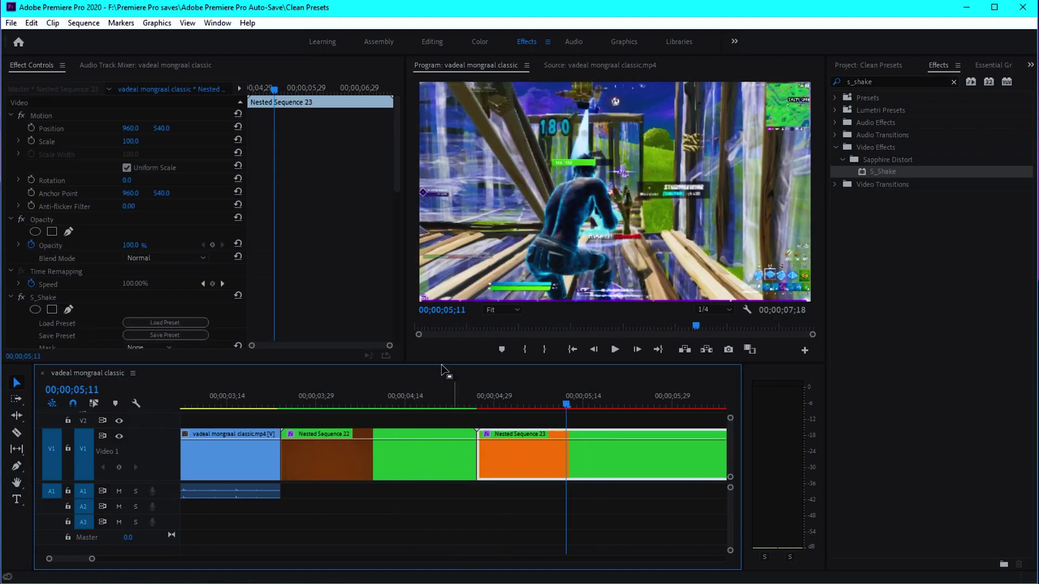
Step: Enable Motion Blur in the second nested clip's S_Shake effect and collapse its settings
left_click(281, 101)
key("Up")
scroll(327, 199, "down", 5)
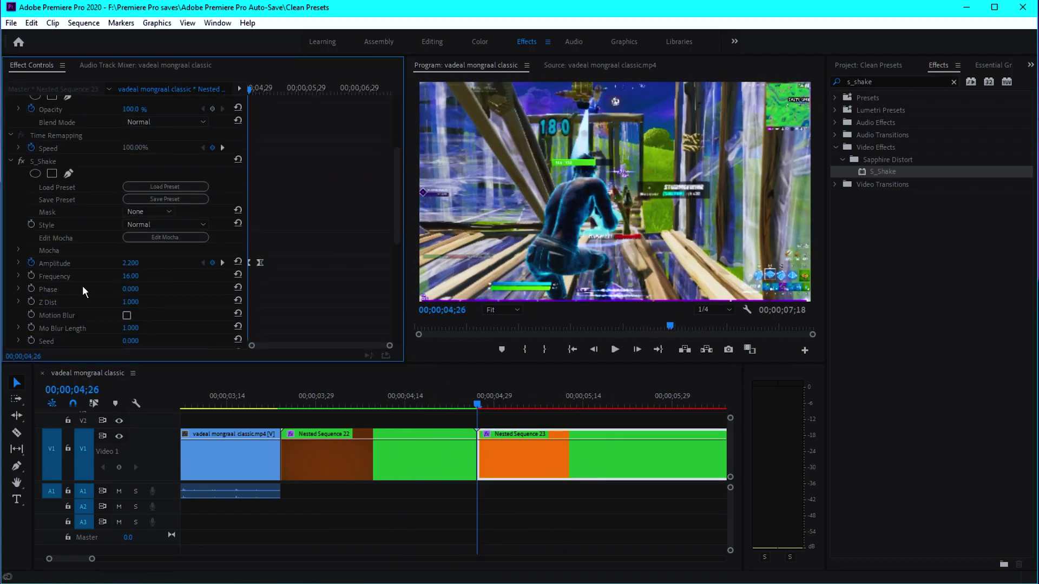
left_click(127, 241)
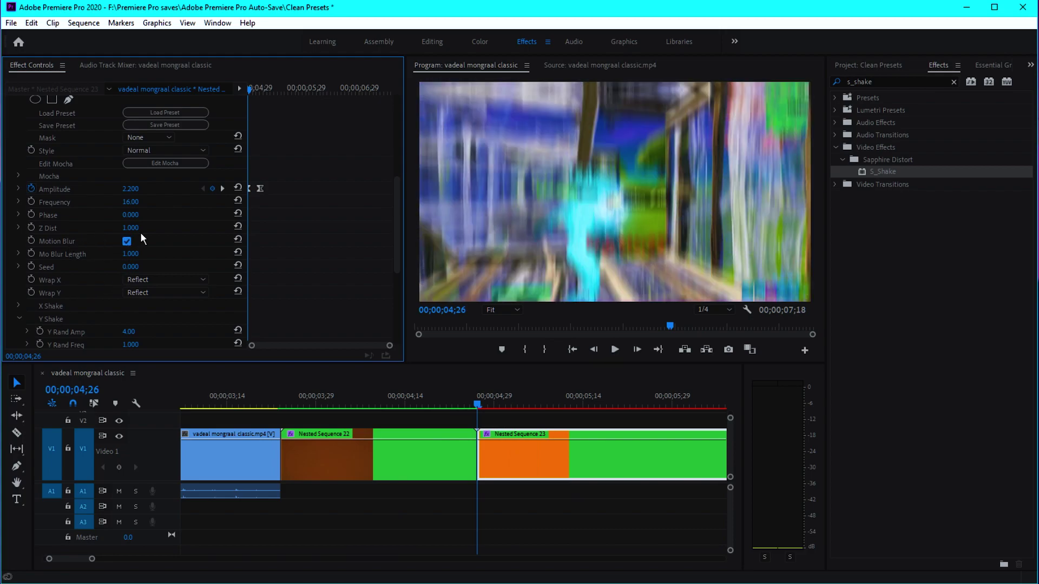
scroll(48, 219, "up", 3)
left_click(8, 161)
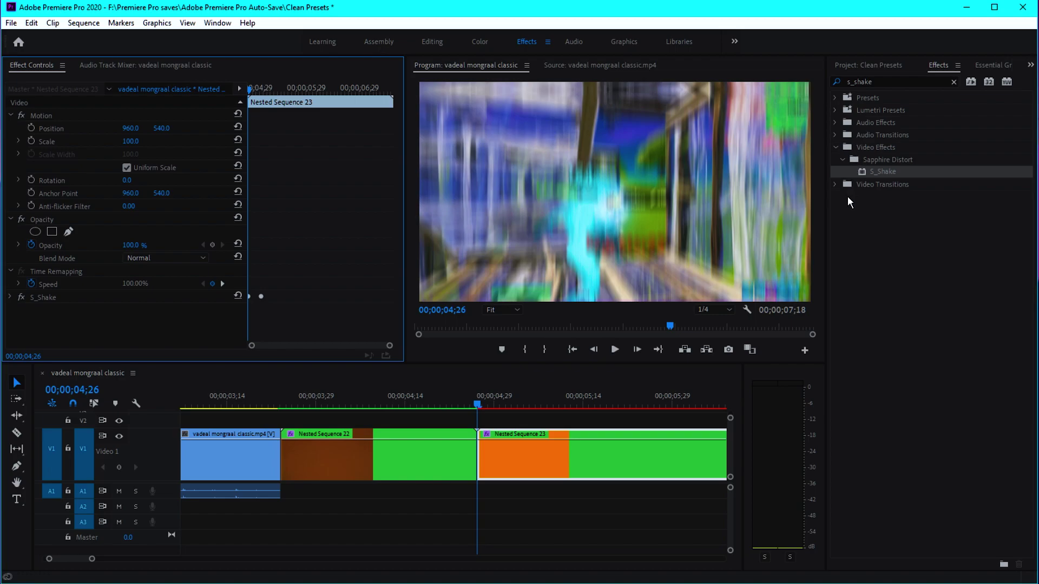
Step: Apply another S_Shake effect to the second nested clip and lower its X Rand Amp to about 190
left_click_drag(880, 171, 329, 333)
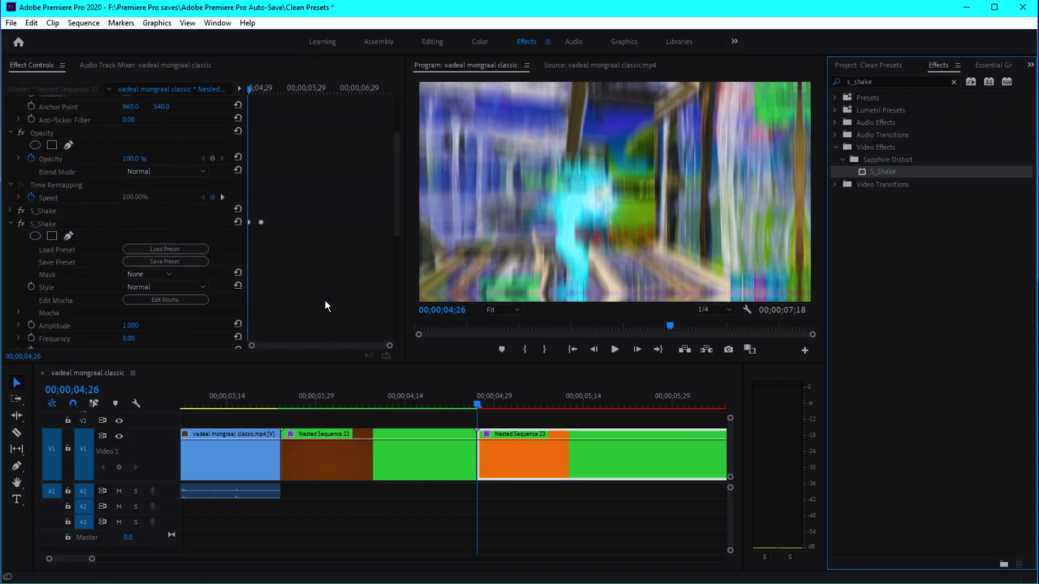
scroll(325, 303, "down", 2)
left_click(19, 258)
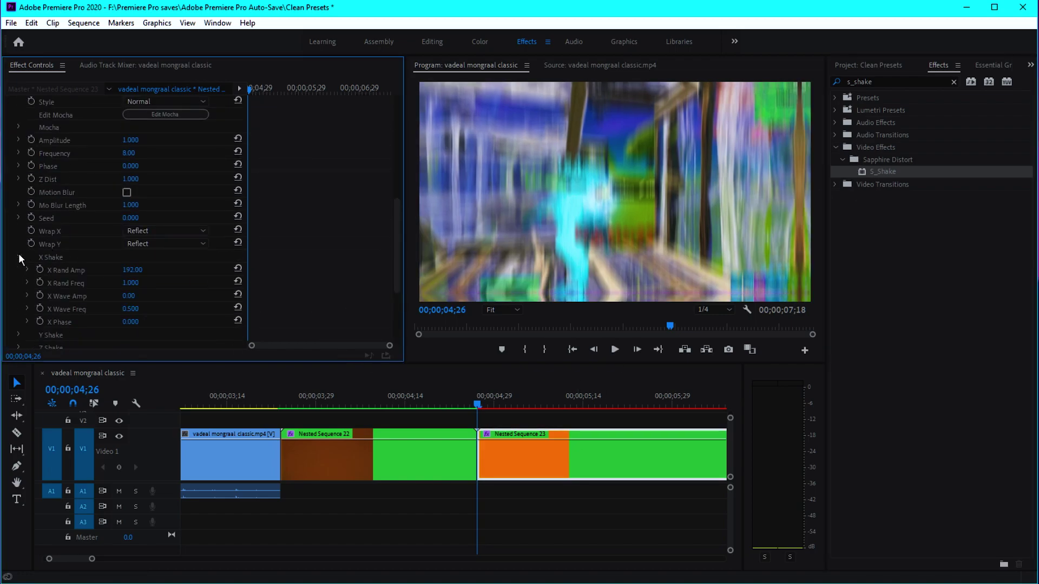
left_click_drag(124, 275, 114, 270)
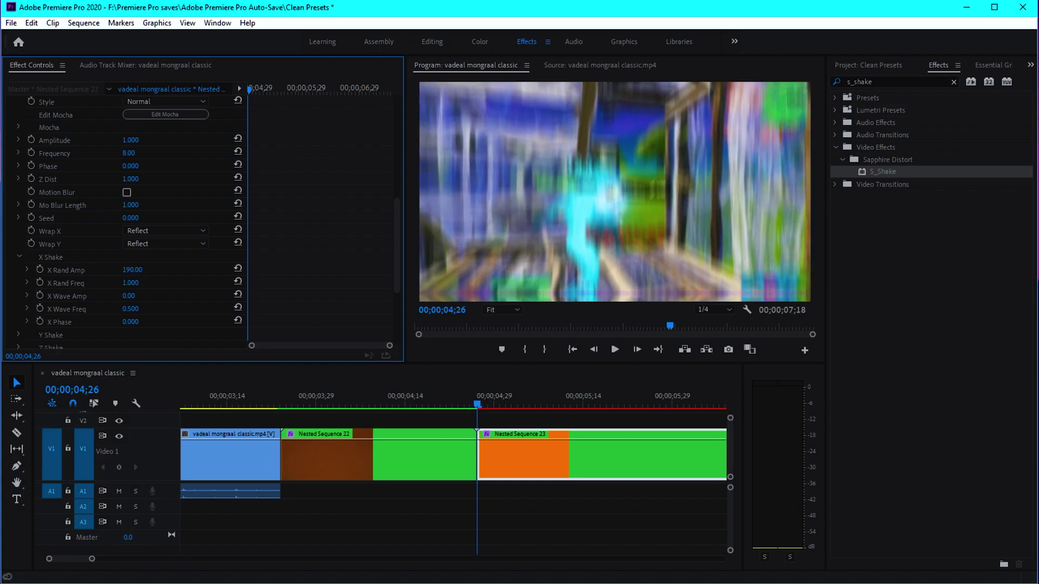
left_click(20, 257)
Step: Set Tilt Rand Amp to 0.7 in the newly added S_Shake's Tilt Shake settings
scroll(35, 274, "down", 3)
left_click(19, 235)
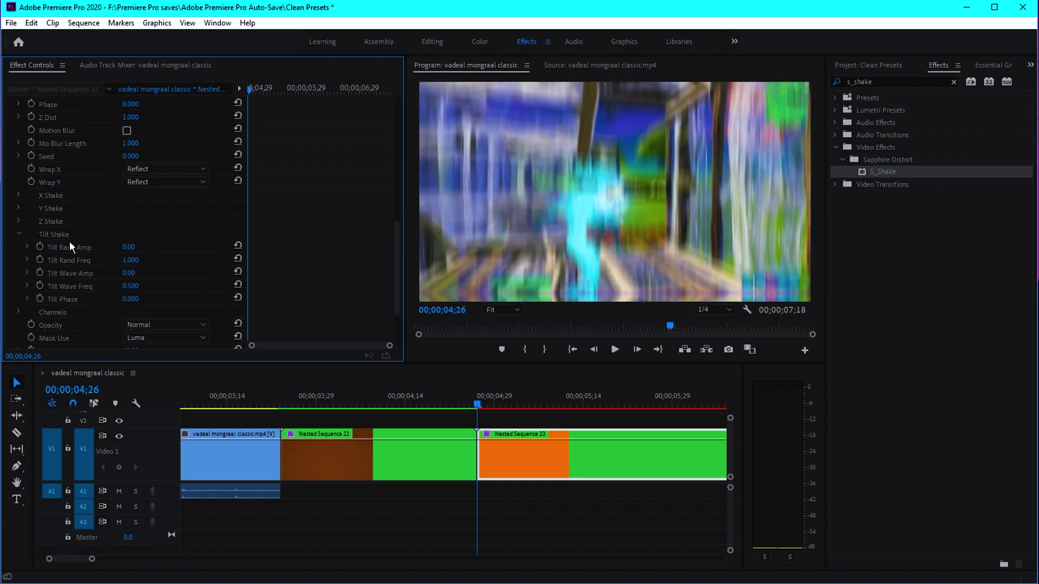
left_click(131, 246)
type("0.7")
key("Return")
left_click(129, 273)
key("Return")
scroll(285, 226, "up", 5)
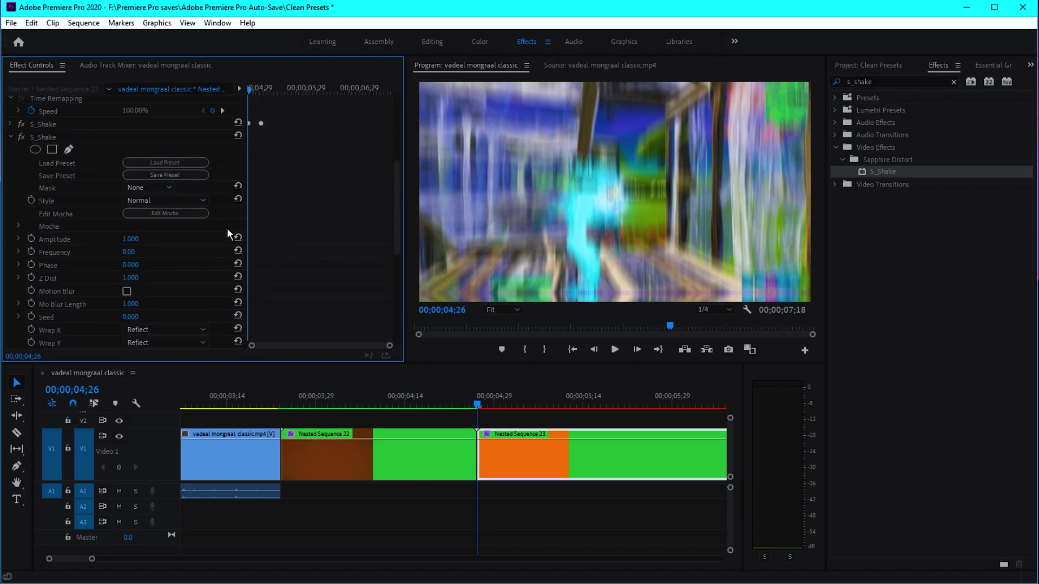
Step: Set the newly added S_Shake's Amplitude to 0.3 and Frequency to 4
left_click(135, 238)
type("0.3")
key("Return")
left_click(139, 250)
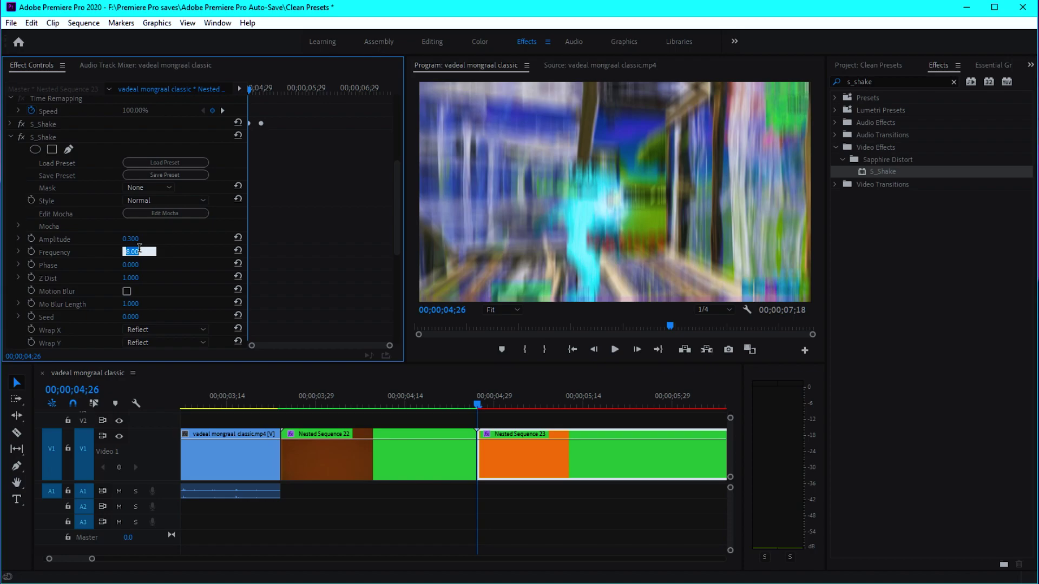
type("4")
key("Return")
Step: Preview the shake, then set the added S_Shake's Amplitude to 0.2 and enable its keyframing at the clip's start
key("space")
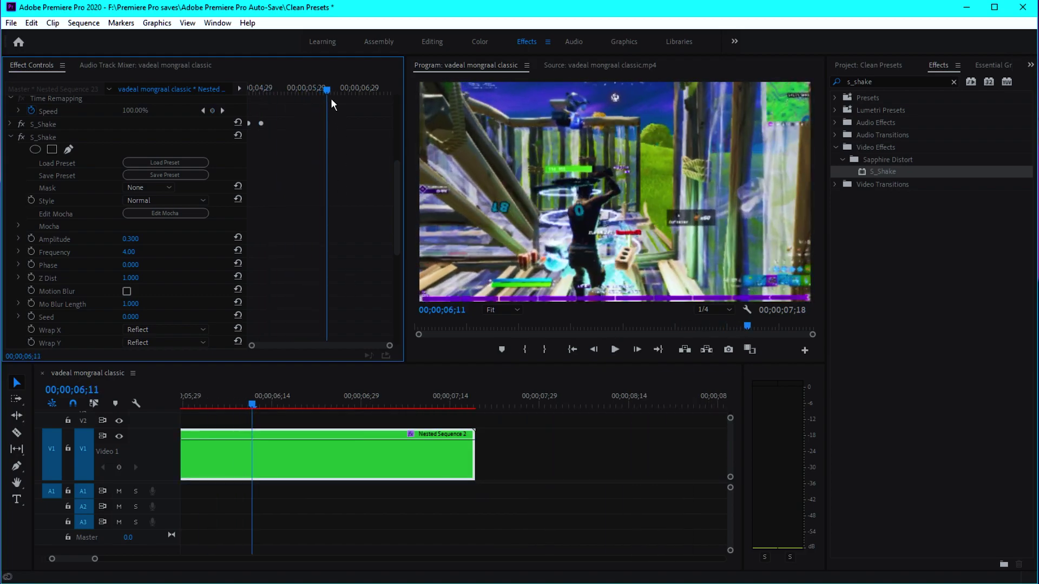
key("space")
left_click(132, 238)
type("0.2")
key("Return")
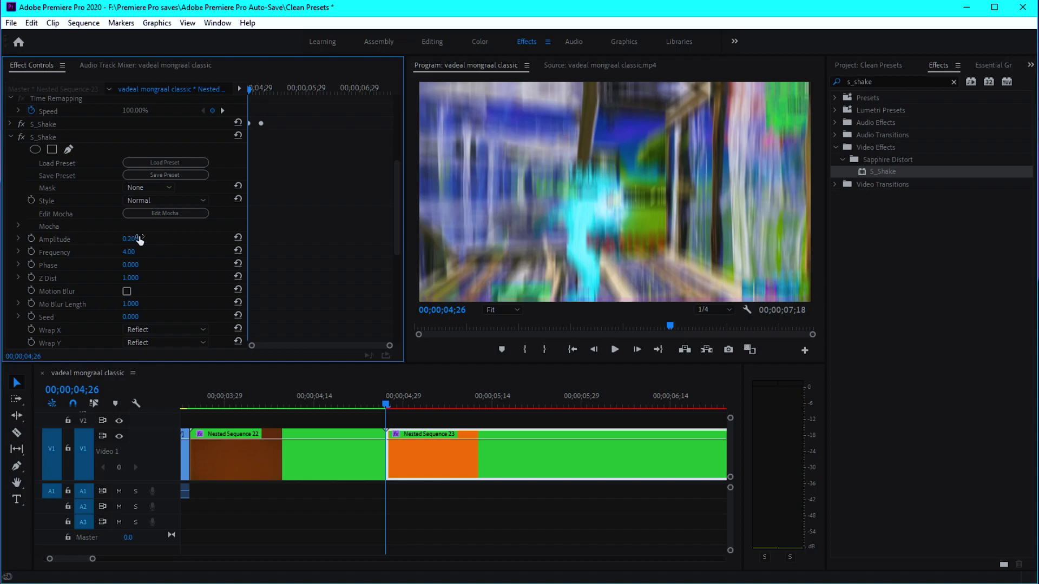
left_click(31, 238)
Step: Add an Amplitude keyframe of 0 toward the nested clip's end and return to the clip's start
key("space")
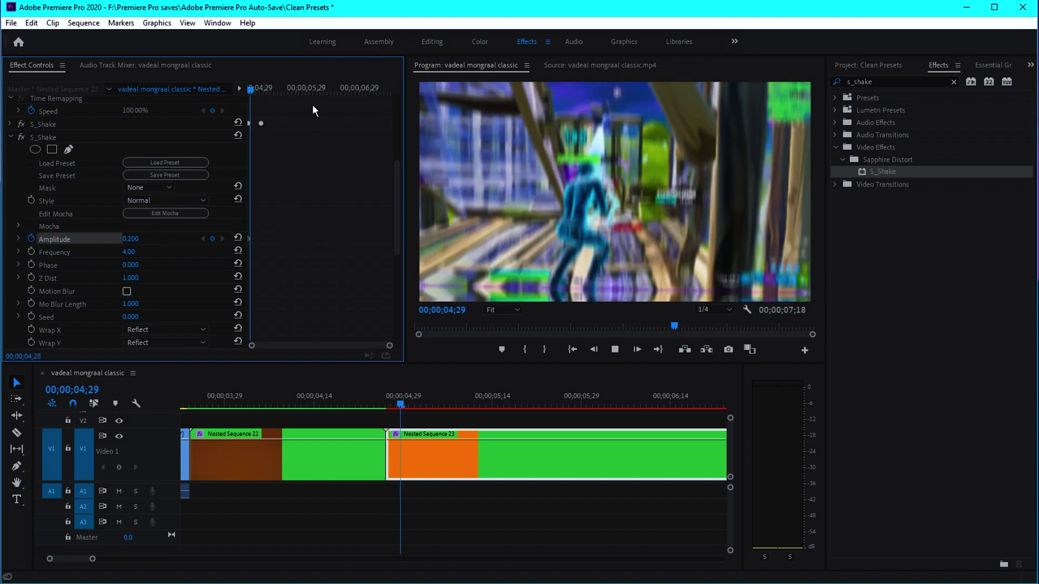
key("space")
left_click_drag(135, 239, 97, 239)
key("Up")
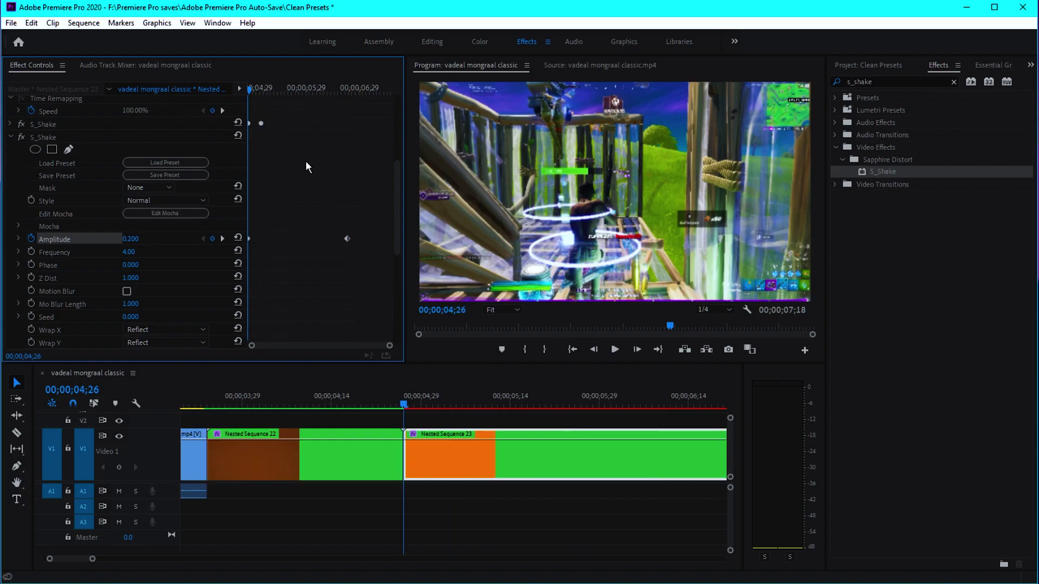
Step: Preview the fading shake, move its ending Amplitude keyframe to 00;00;07;03 and collapse the effect
key("space")
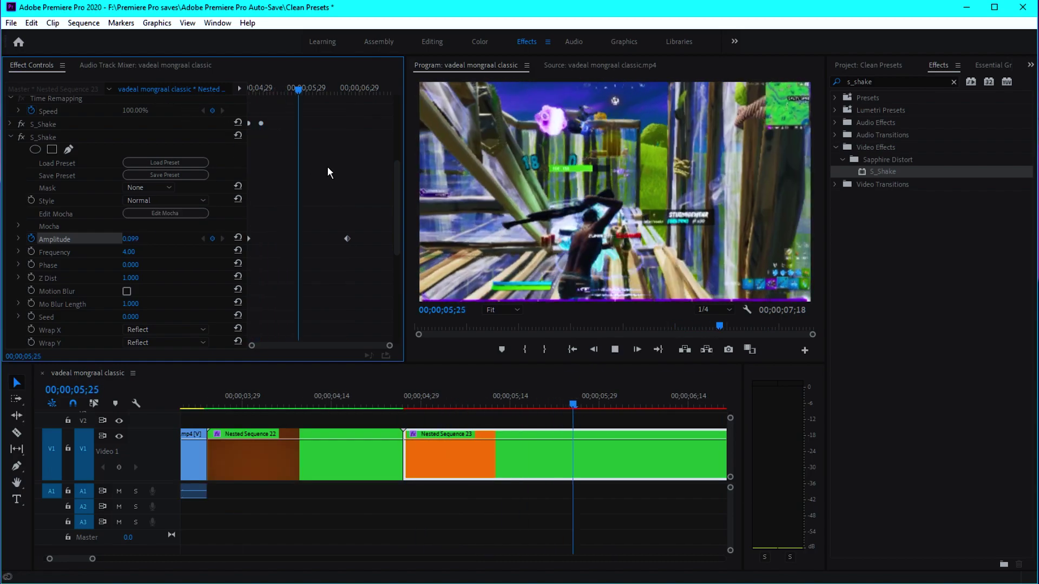
key("space")
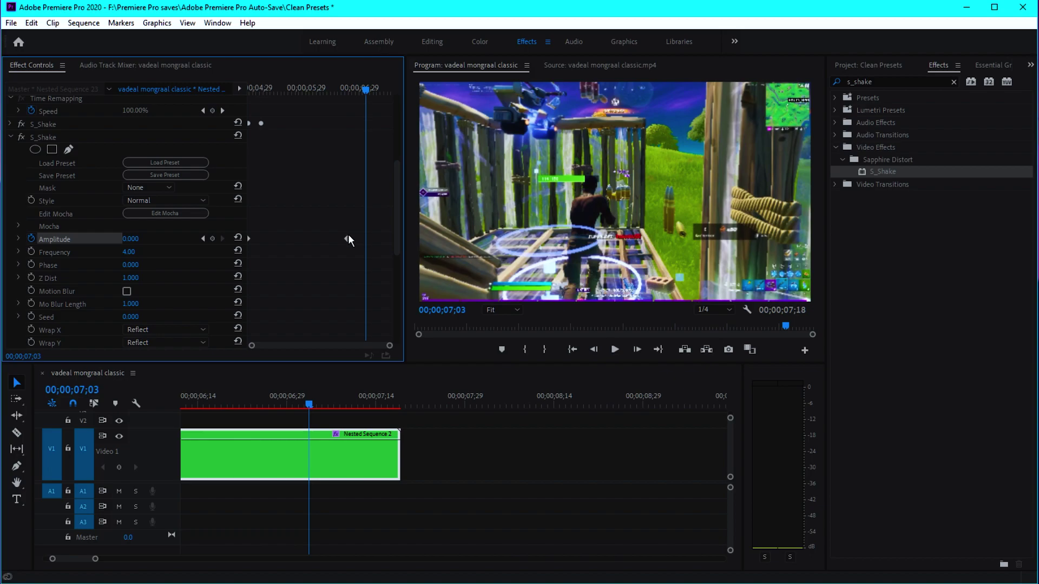
left_click(11, 136)
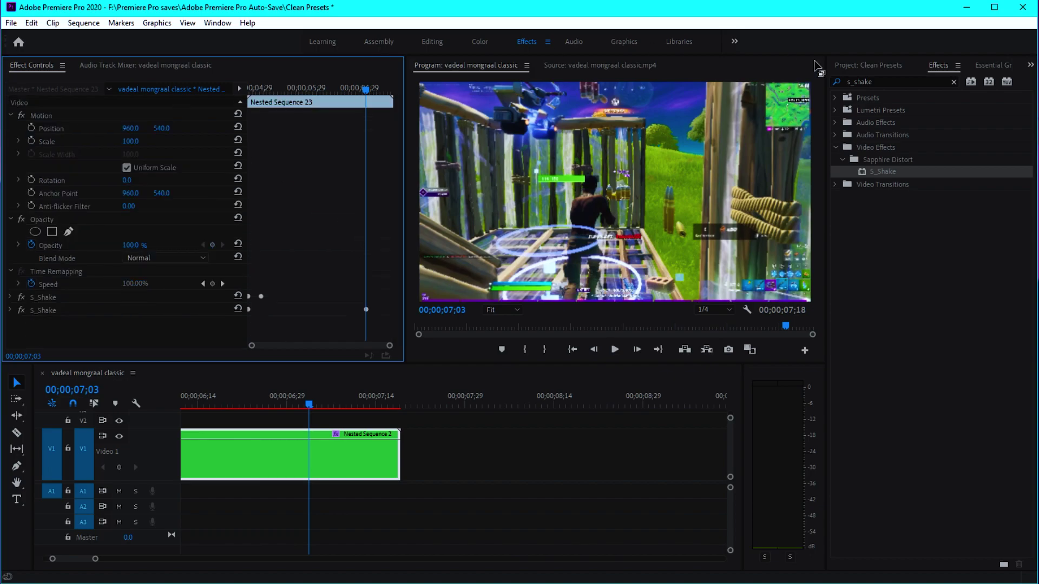
Step: Search the effects for s_glow and apply S_Glow to the second nested clip
left_click(889, 82)
key("BackSpace")
key("BackSpace")
key("BackSpace")
key("BackSpace")
key("BackSpace")
key("BackSpace")
type("_glow")
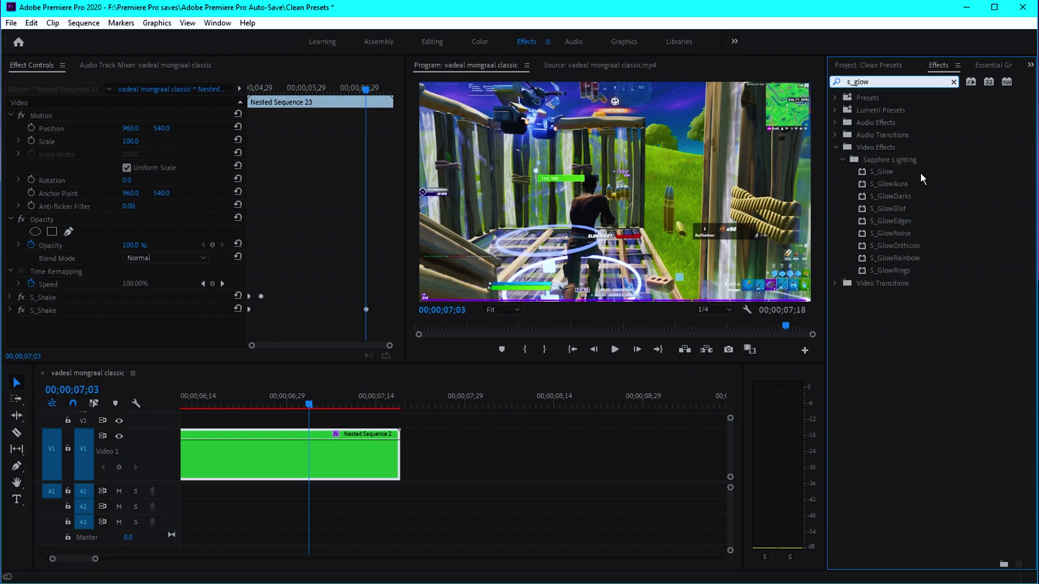
left_click_drag(887, 172, 342, 433)
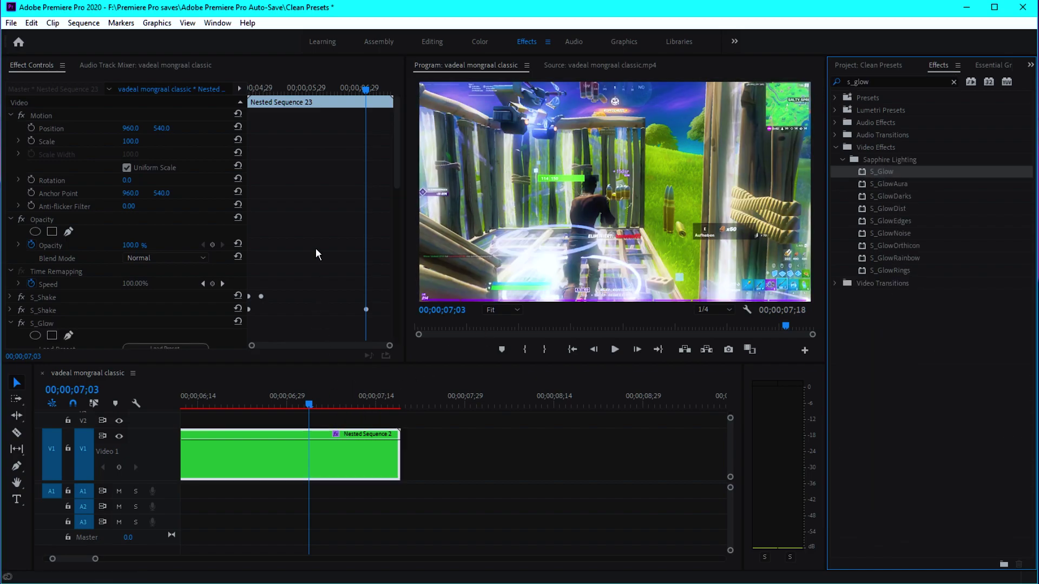
Step: Keyframe S_Glow's Brightness from 2 at the nested clip's start down to 0 near its end
scroll(316, 250, "down", 5)
left_click_drag(282, 86, 249, 87)
scroll(37, 249, "down", 3)
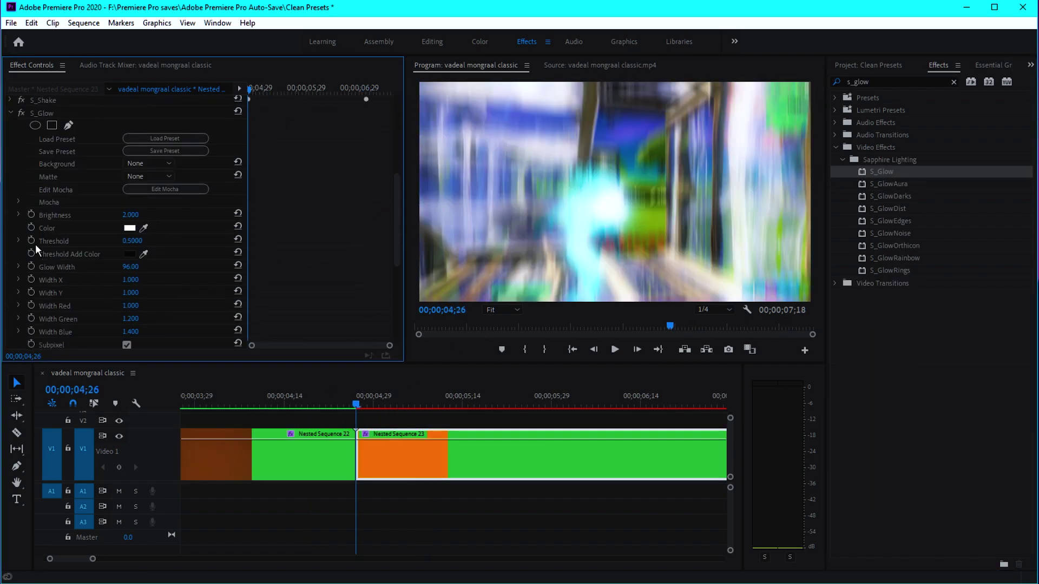
left_click(31, 215)
left_click_drag(333, 87, 367, 87)
left_click_drag(131, 215, 87, 215)
left_click_drag(367, 88, 249, 88)
Step: Change the S_Glow color to bright purple, collapse the effect and save the project
left_click(129, 228)
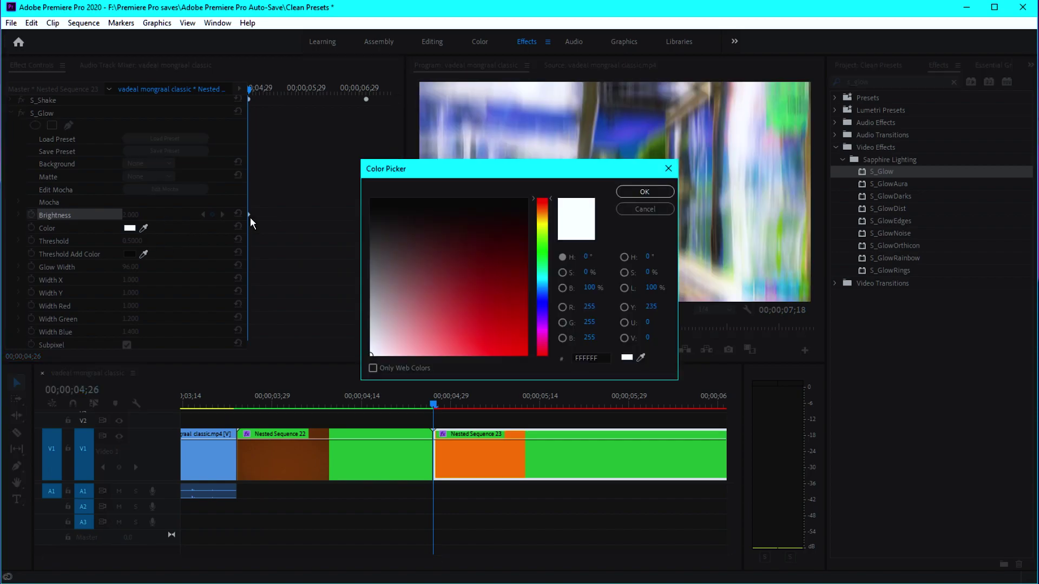
left_click(546, 323)
left_click(475, 328)
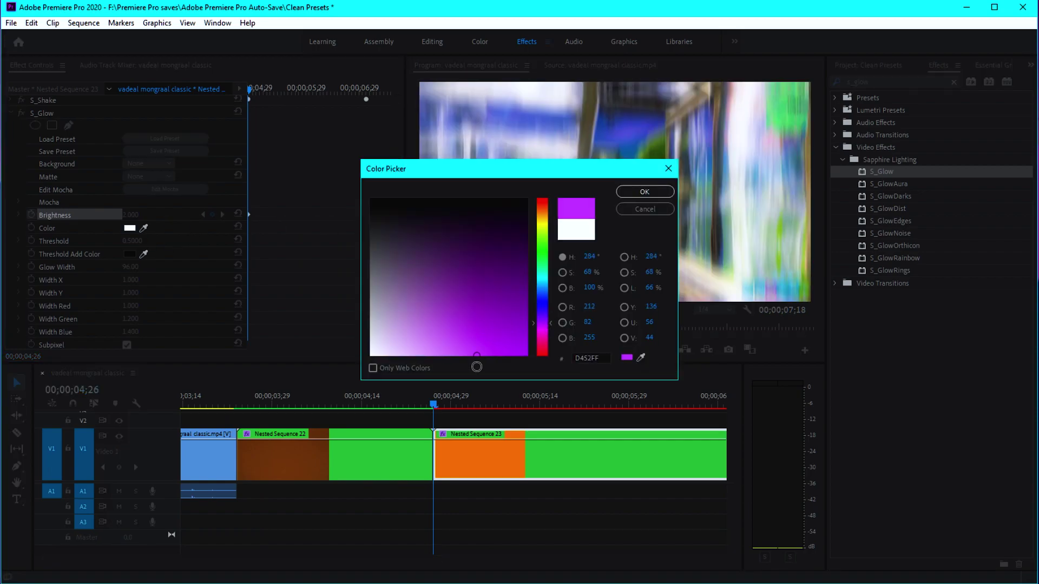
left_click(642, 192)
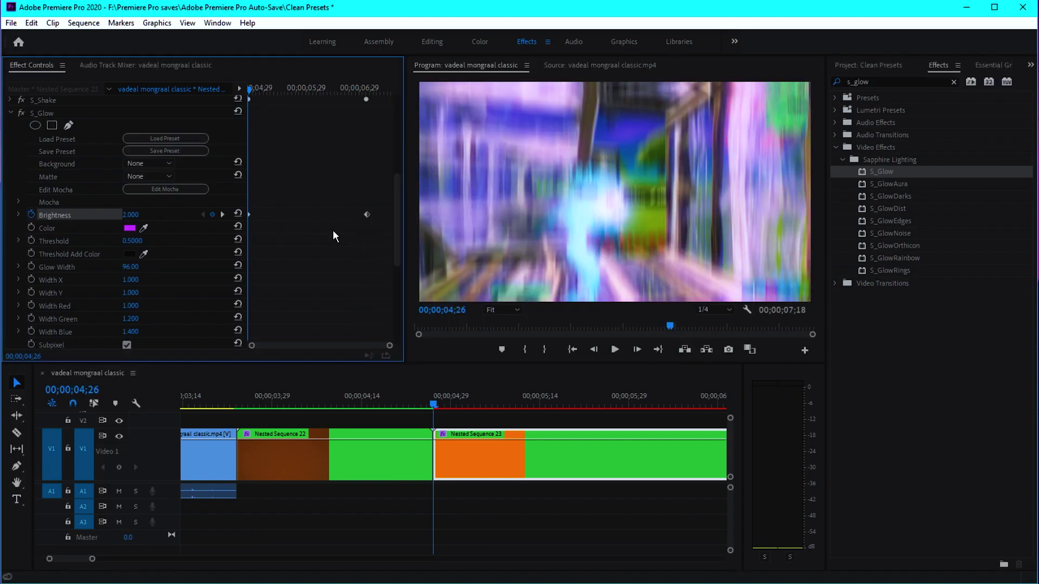
left_click(11, 113)
key("ctrl+s")
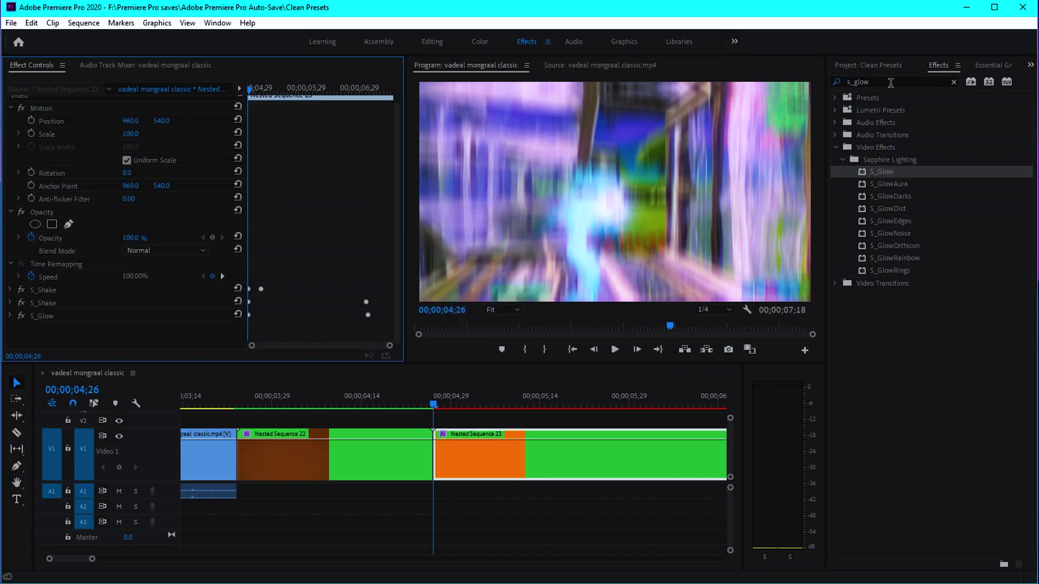
Step: Search the effects for s_fl and apply S_Flicker to the second nested clip
left_click(890, 82)
type("s_")
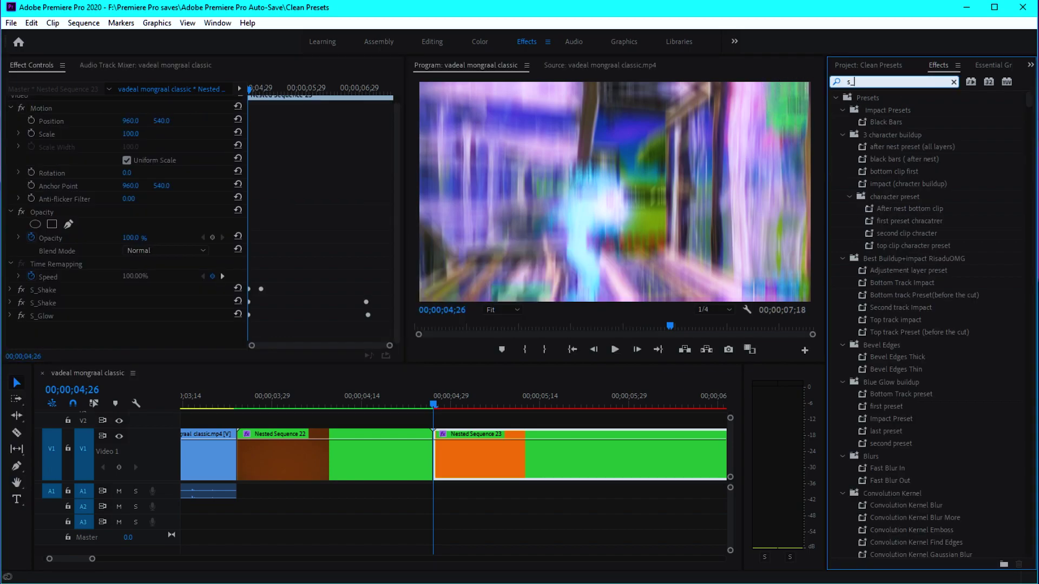
type("flivker")
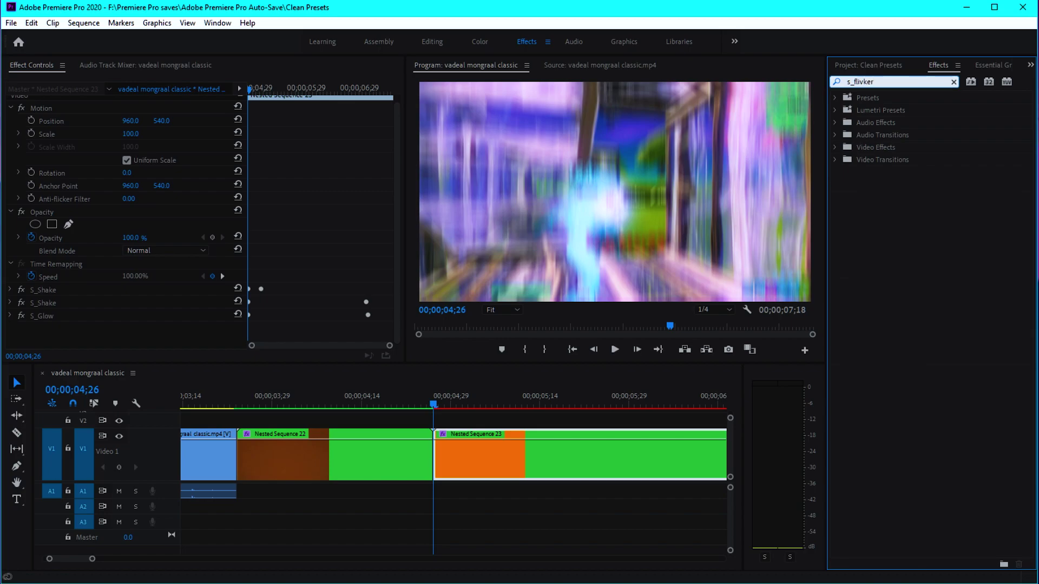
key("BackSpace")
key("BackSpace")
key("BackSpace")
key("BackSpace")
key("BackSpace")
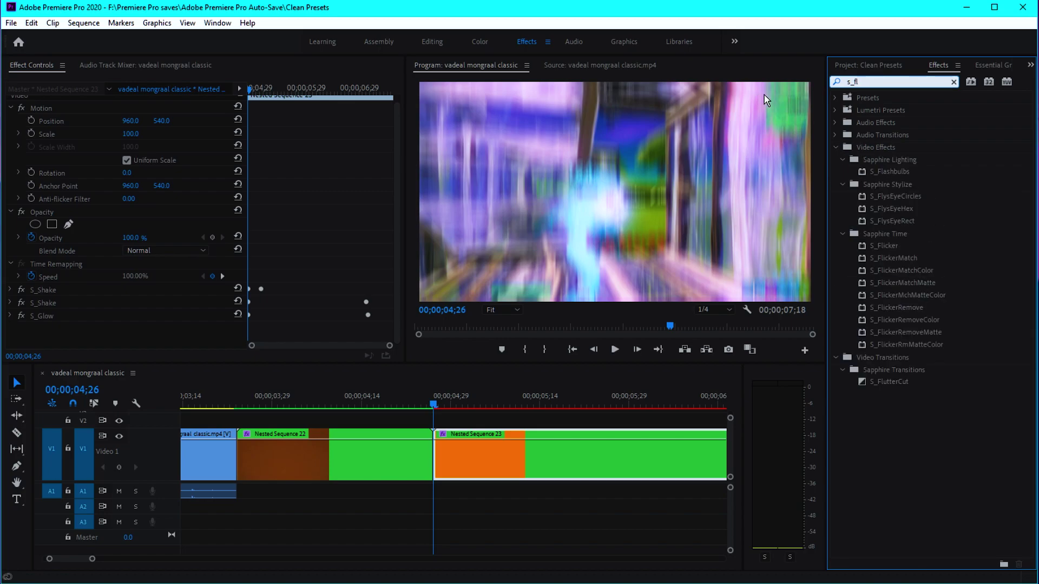
left_click_drag(882, 245, 519, 461)
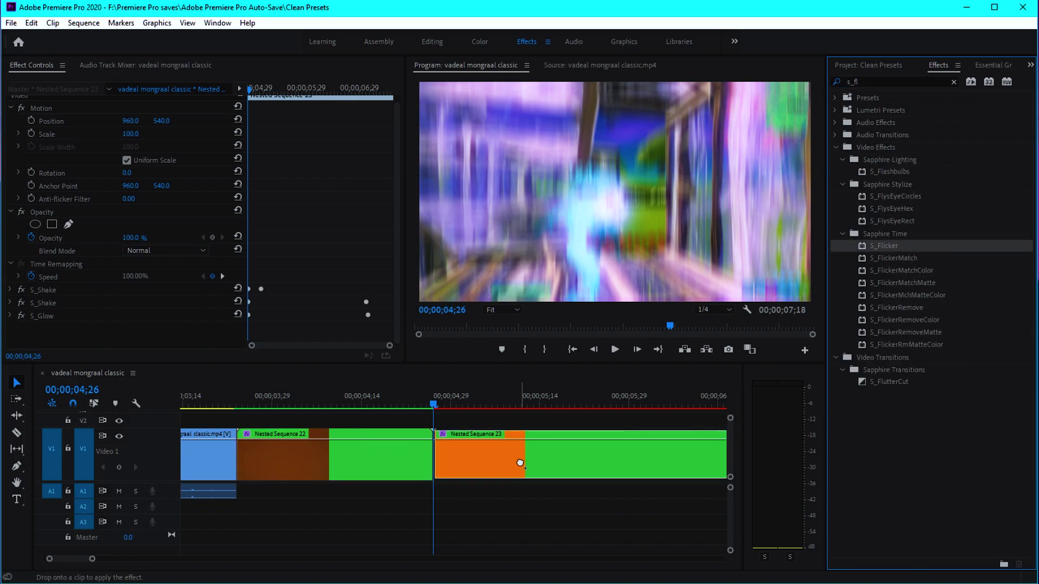
Step: Set S_Flicker's Wave Amp to 0.7 and Rand Freq to 20, and preview the flicker
scroll(336, 256, "down", 5)
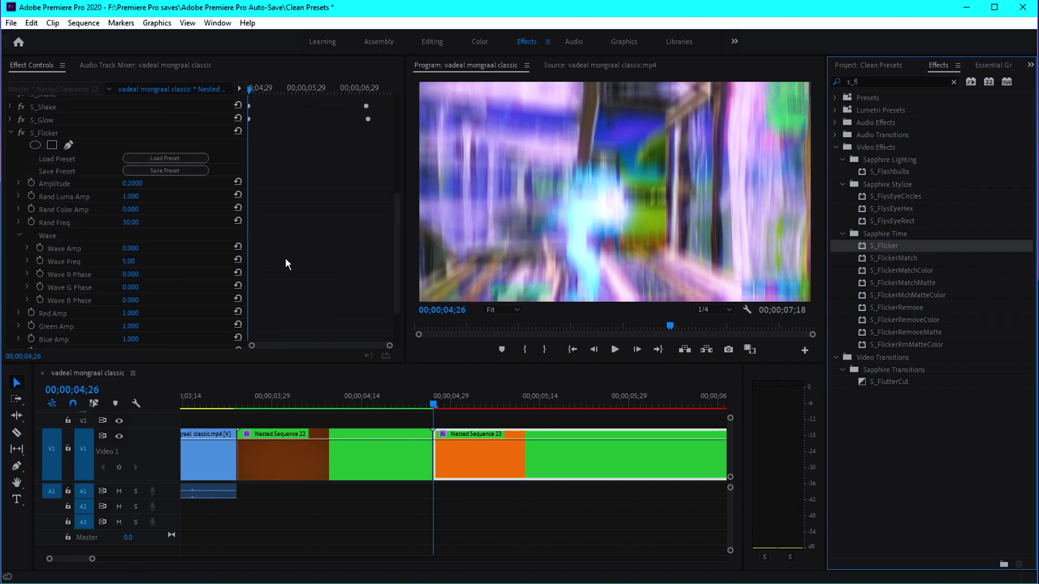
left_click(133, 249)
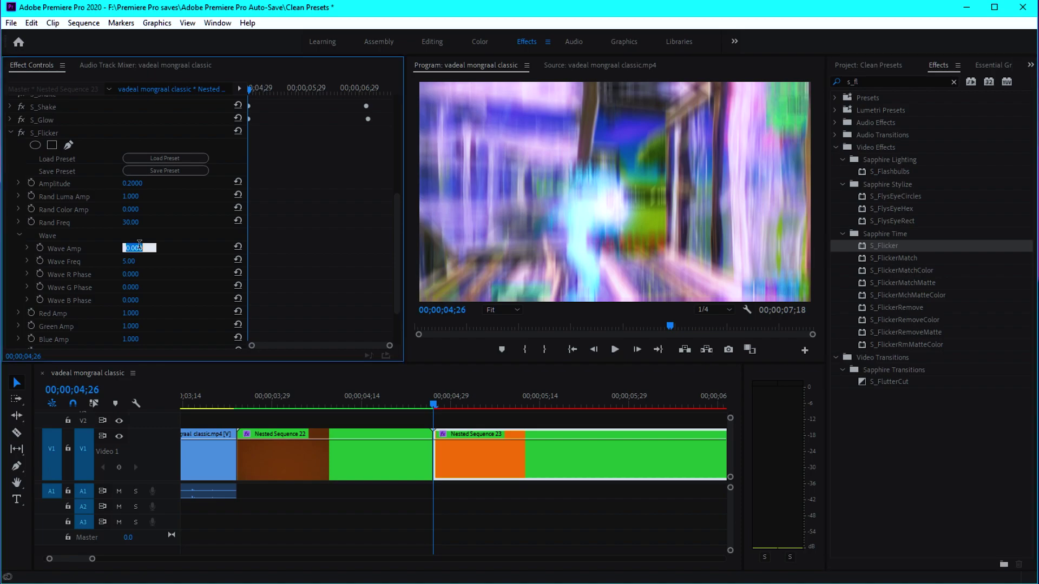
type("0.7")
key("Return")
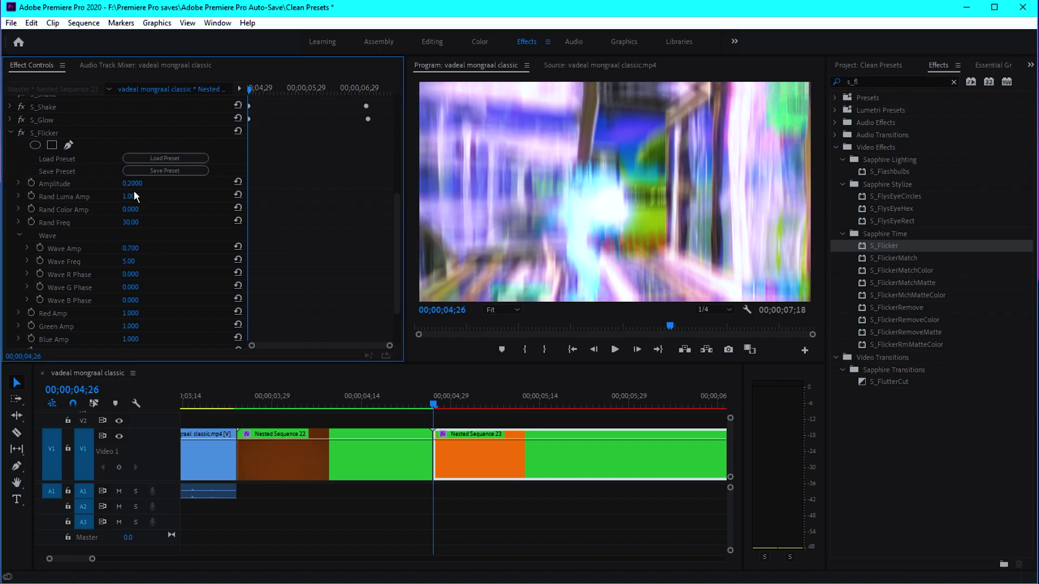
left_click(135, 222)
type("1")
key("BackSpace")
type("20")
key("Return")
key("space")
key("space")
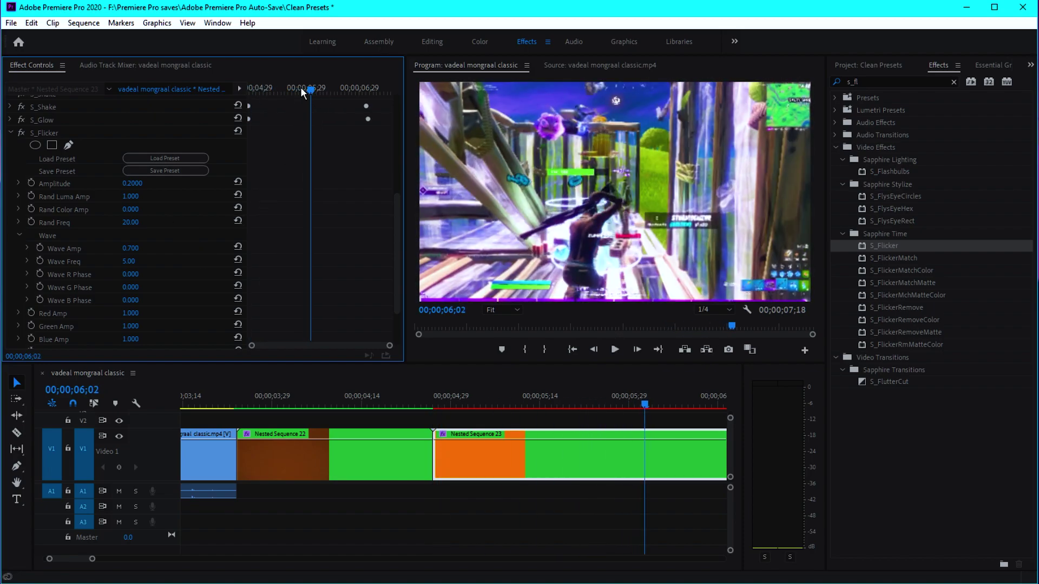
Step: Set S_Flicker's Wave Freq to 7 from the nested clip's start, preview it and collapse the effect
left_click_drag(303, 87, 249, 87)
left_click(131, 261)
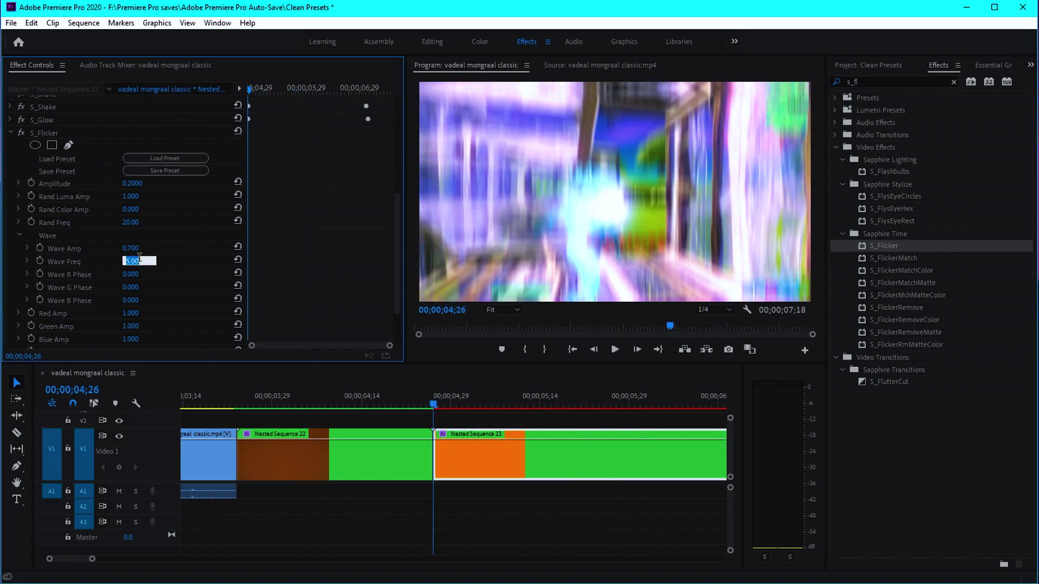
type("7")
key("Return")
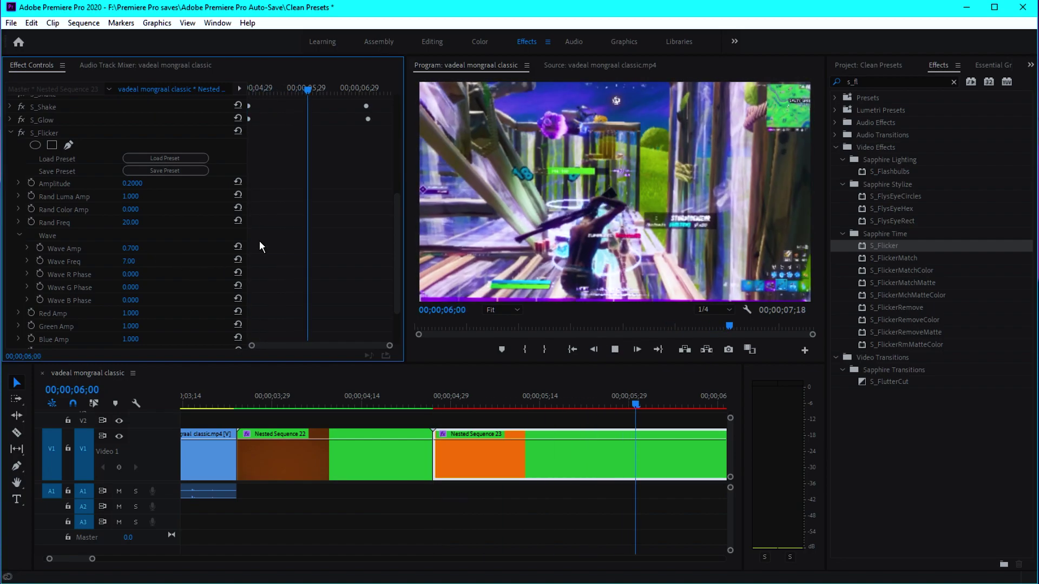
key("space")
key("Up")
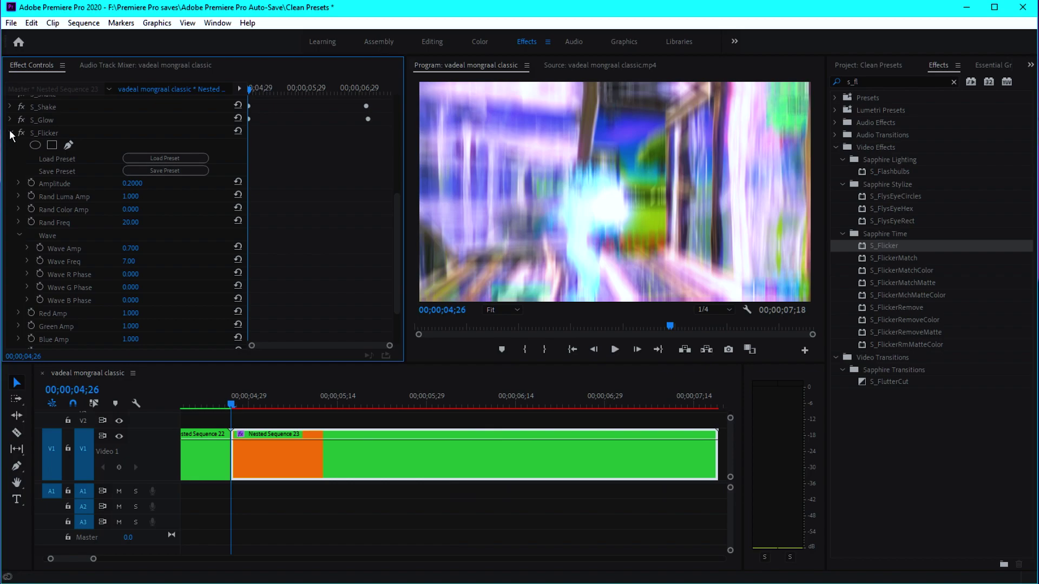
left_click(10, 132)
Step: Search the effects for s_vig and apply S_Vignette to the second nested clip
left_click(878, 81)
key("BackSpace")
key("BackSpace")
key("BackSpace")
type("_vig")
left_click_drag(886, 171, 372, 450)
scroll(324, 265, "down", 5)
scroll(323, 265, "down", 3)
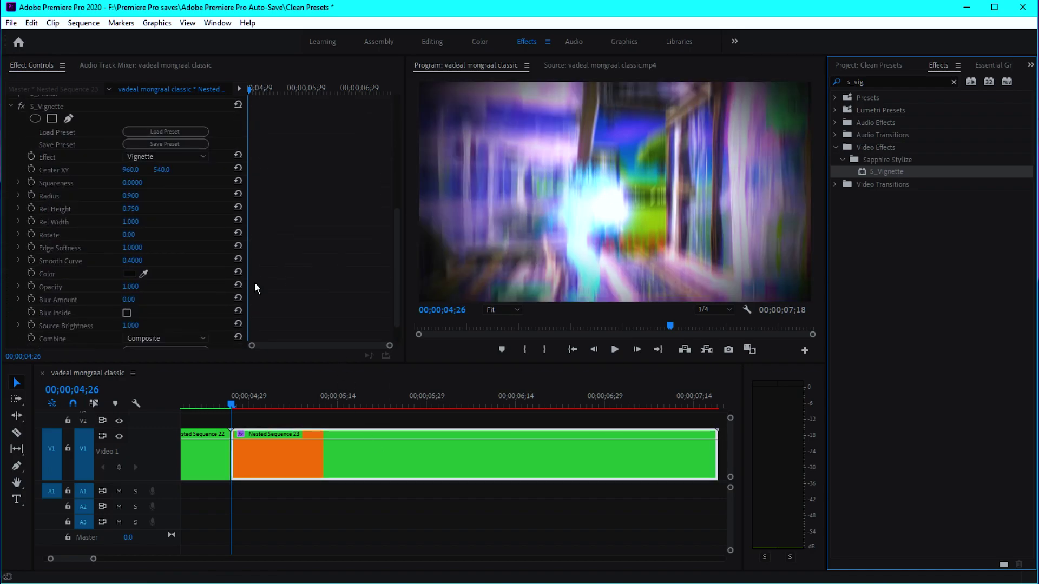
Step: Keyframe S_Vignette's Radius from 0.9 at the nested clip's start to 2 at 00;00;06;04
left_click(31, 195)
left_click_drag(251, 88, 314, 88)
left_click(135, 195)
type("2")
key("Return")
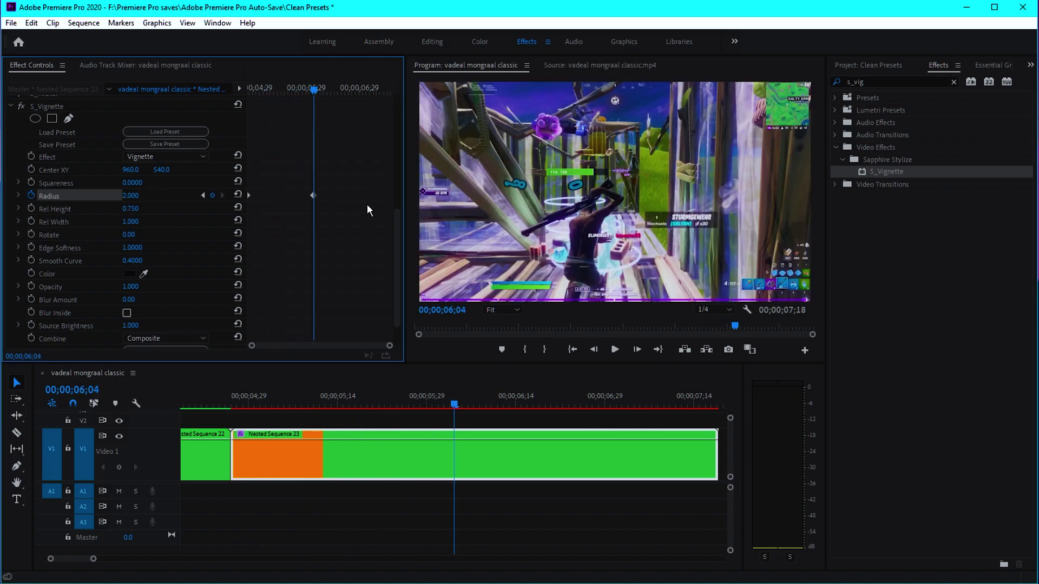
Step: Make both Radius keyframes Continuous Bezier and move the ending one to 00;00;06;23
right_click(314, 196)
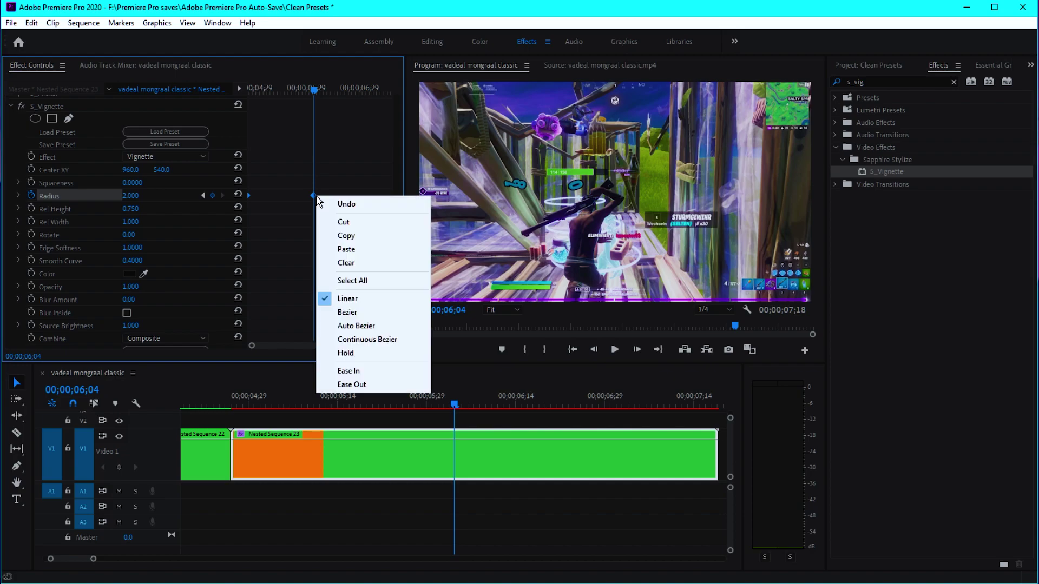
left_click(367, 338)
left_click_drag(314, 195, 348, 195)
Step: Play back the fading vignette, including the lead-in from the first nested clip
left_click_drag(241, 404, 228, 401)
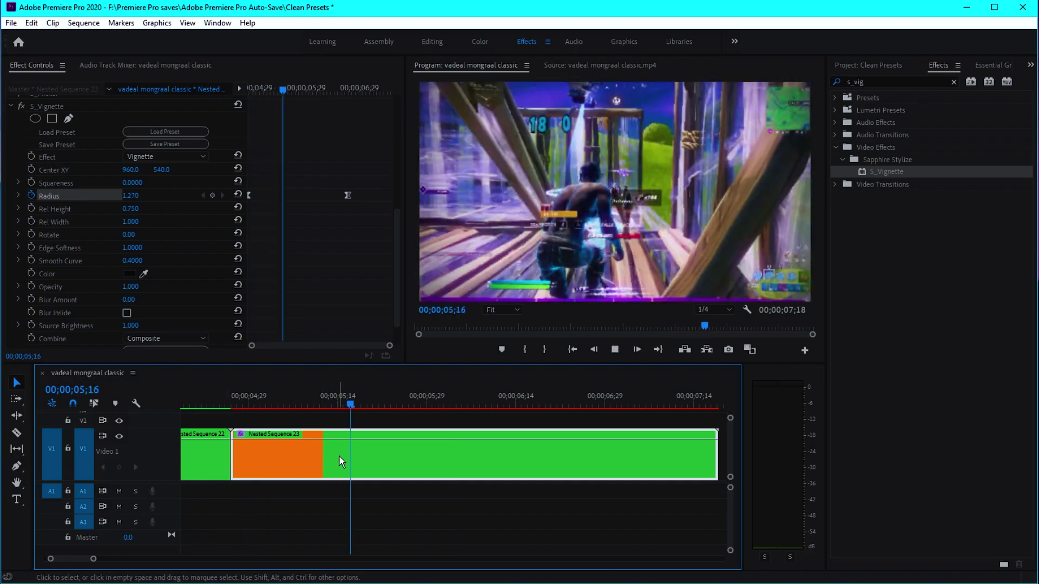
key("space")
key("minus")
key("minus")
key("minus")
left_click_drag(287, 404, 271, 403)
key("space")
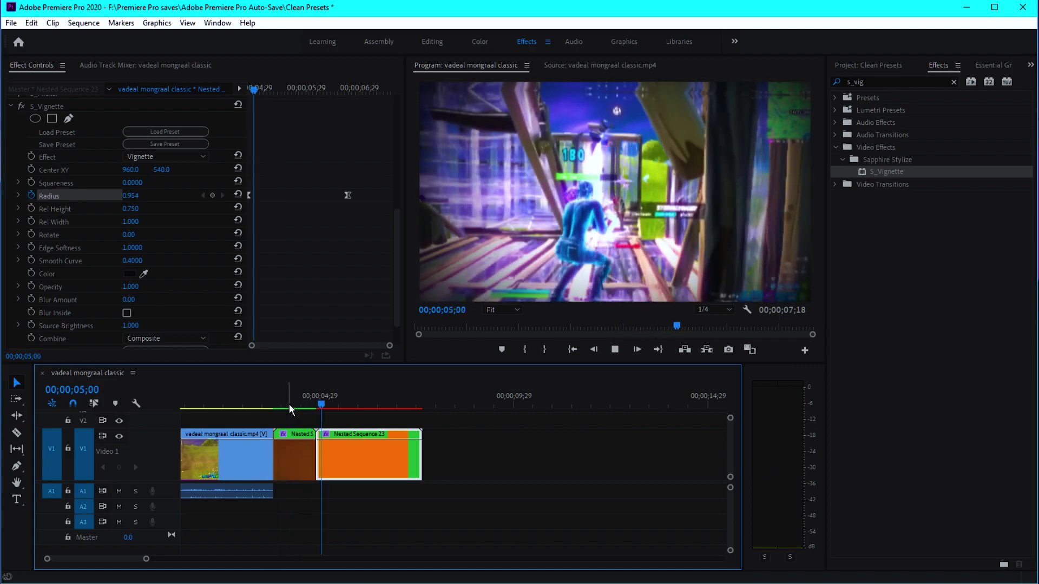
Step: Set the ending Radius keyframe at 00;00;06;23 to 1.4 and preview the nested clips
left_click(139, 193)
type("1.4")
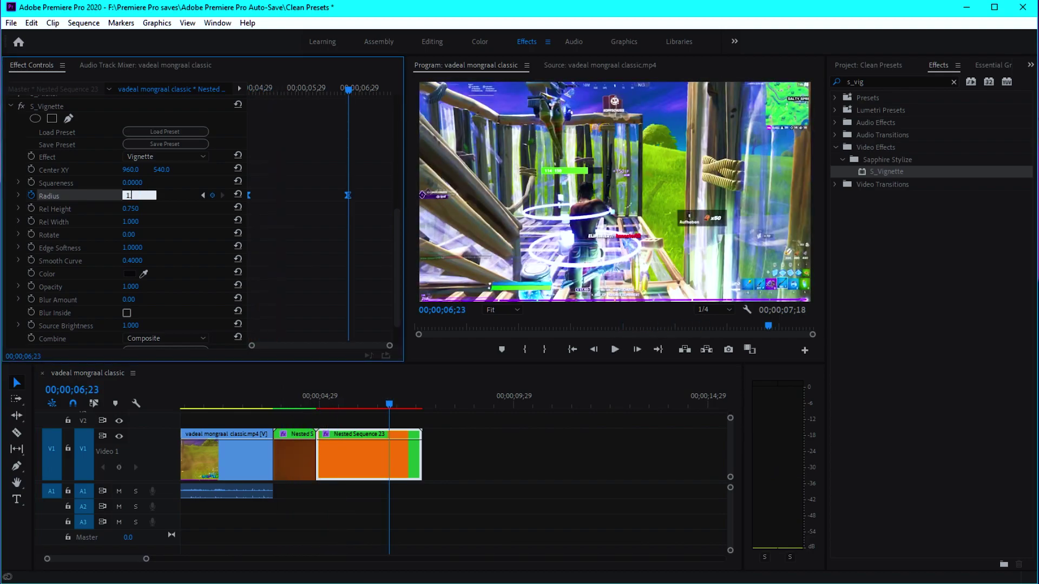
key("Return")
key("Up")
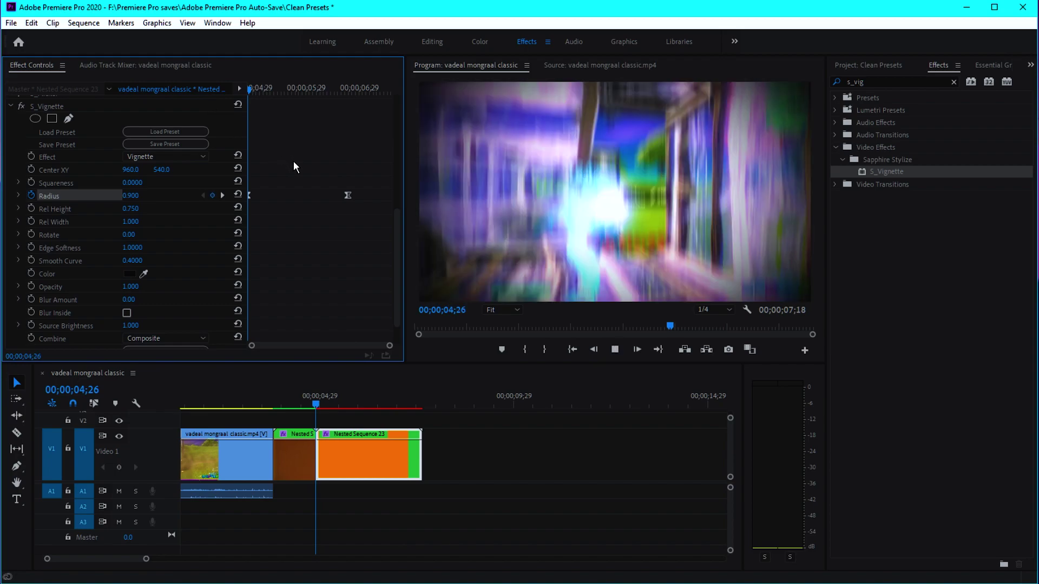
key("space")
left_click_drag(273, 405, 299, 399)
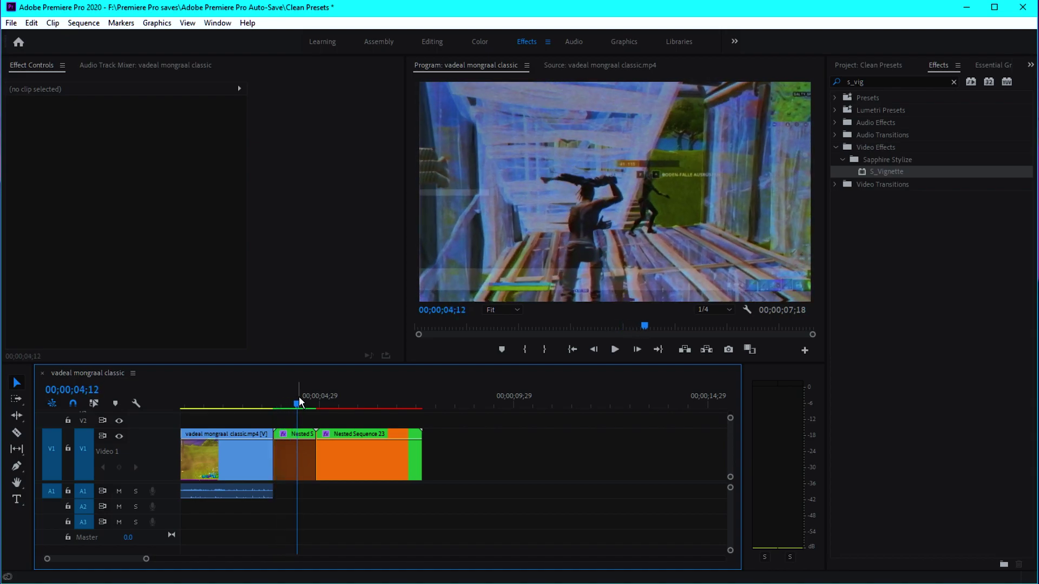